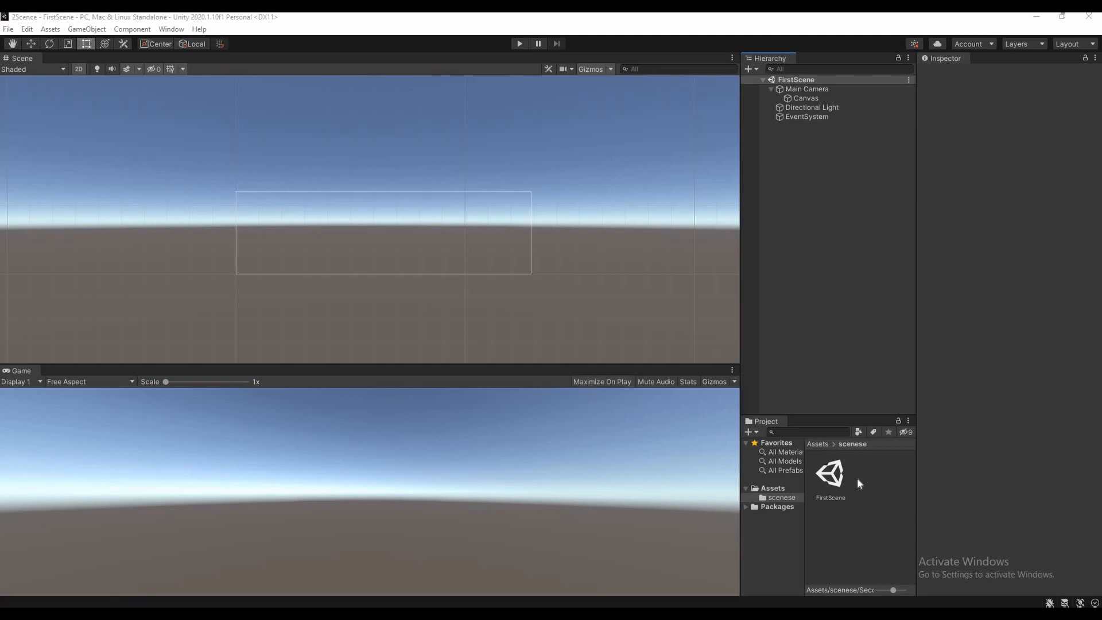
Create a new scene named SecondScene in the scenese folder.
click(837, 482)
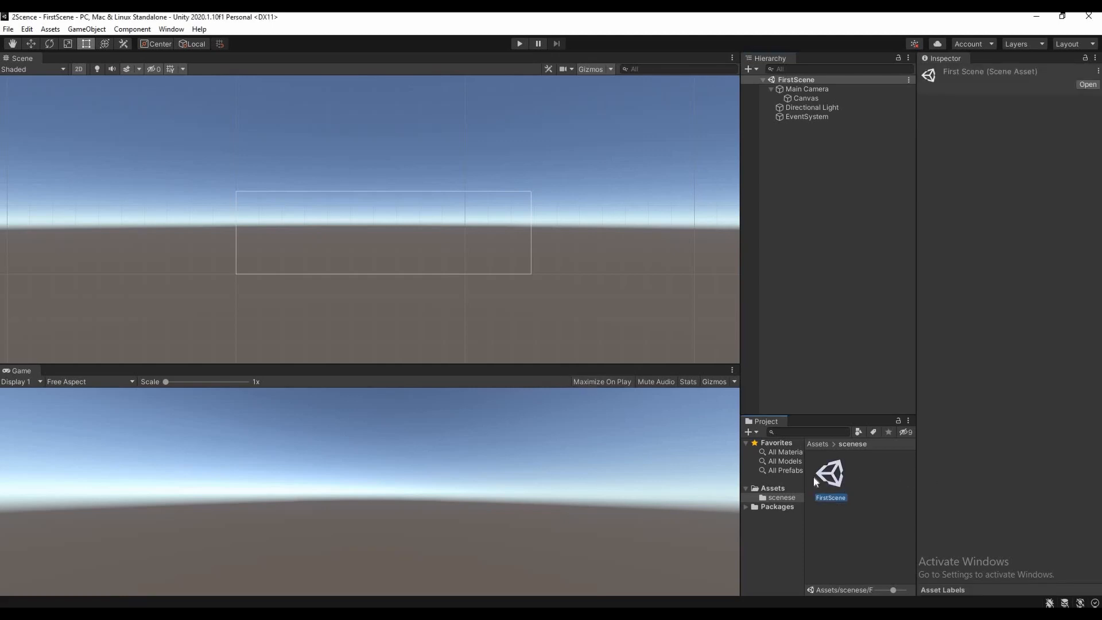
right_click(766, 496)
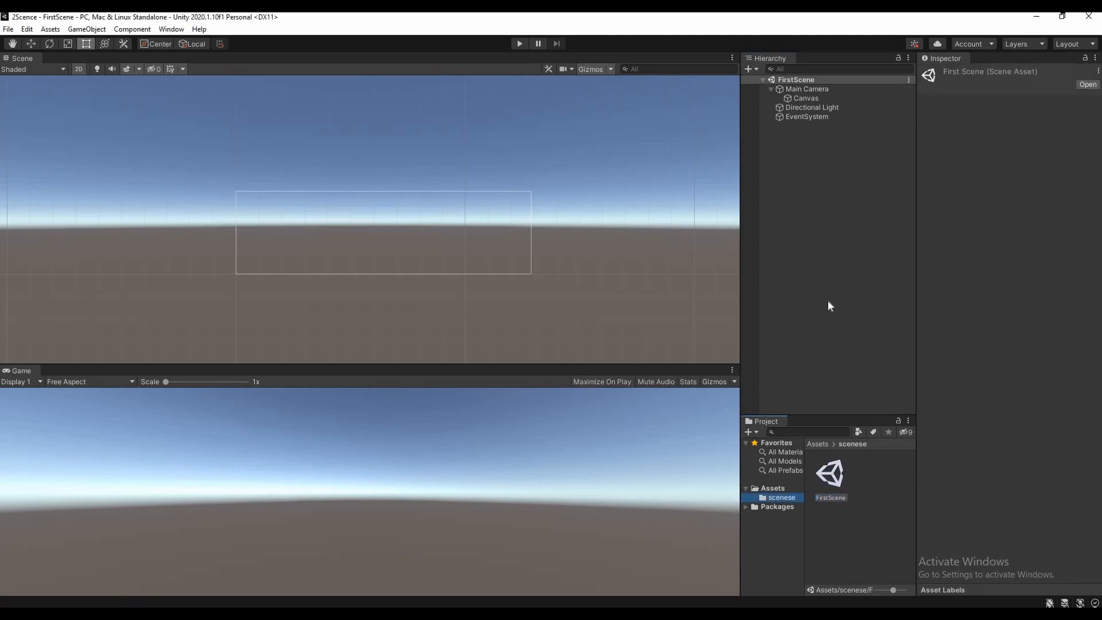
mouse_move(828, 196)
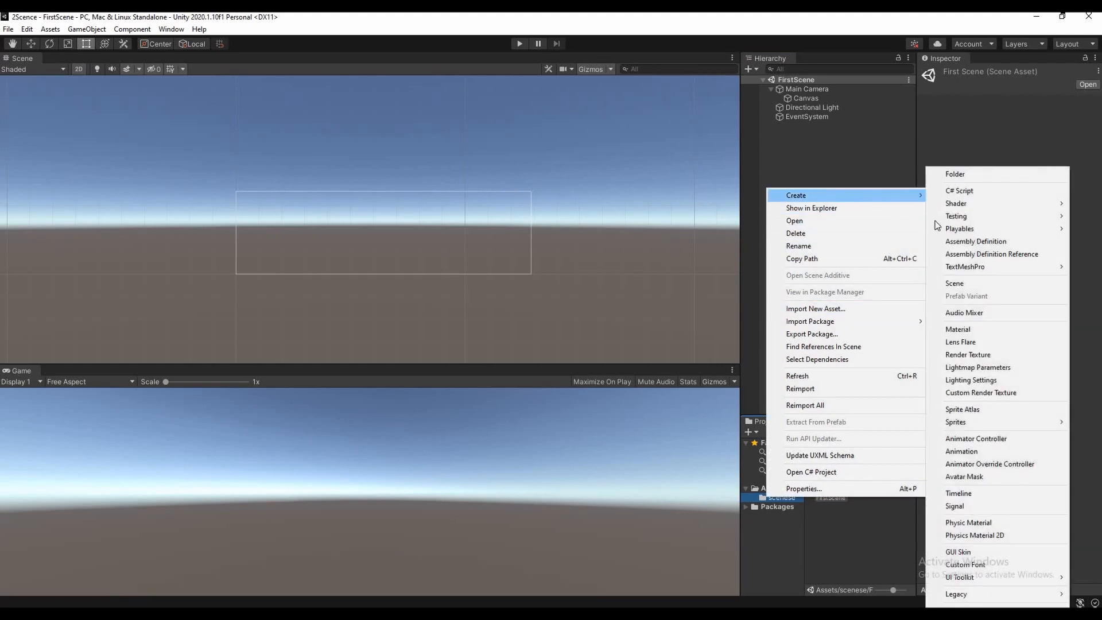
click(961, 284)
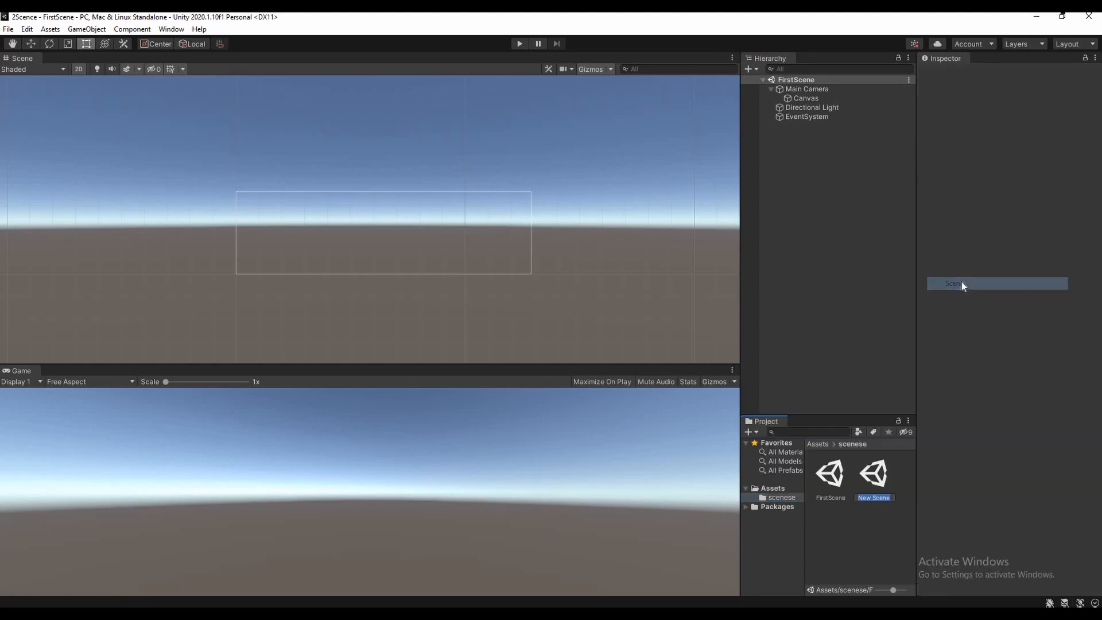
text(S)
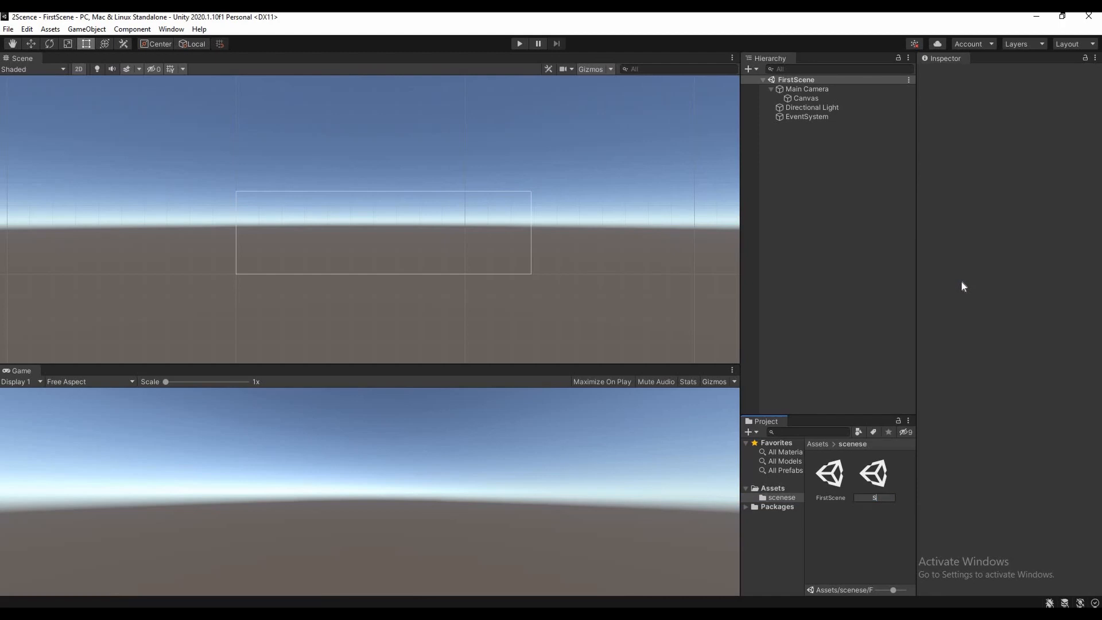
text(econdScene)
key(Return)
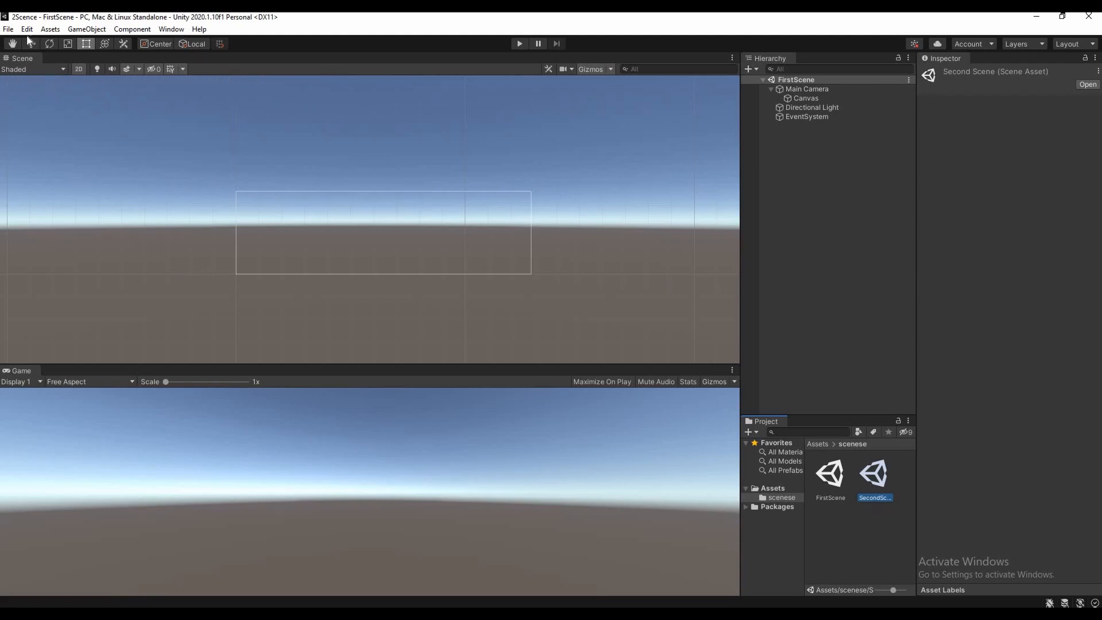
Add SecondScene to the scenes in the build settings, after FirstScene.
click(8, 29)
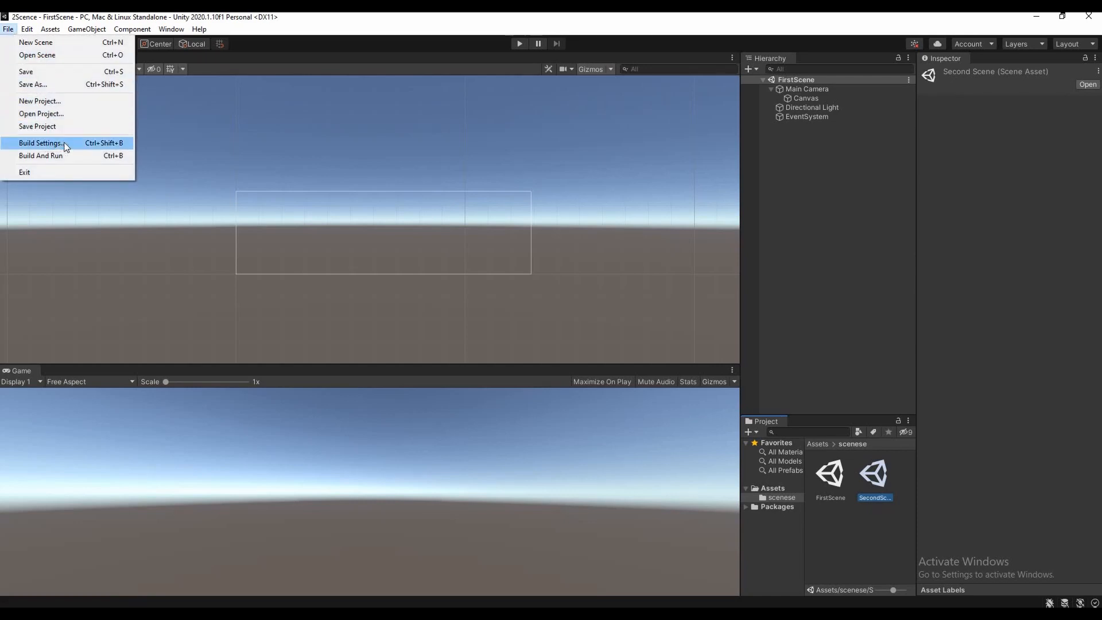
click(40, 143)
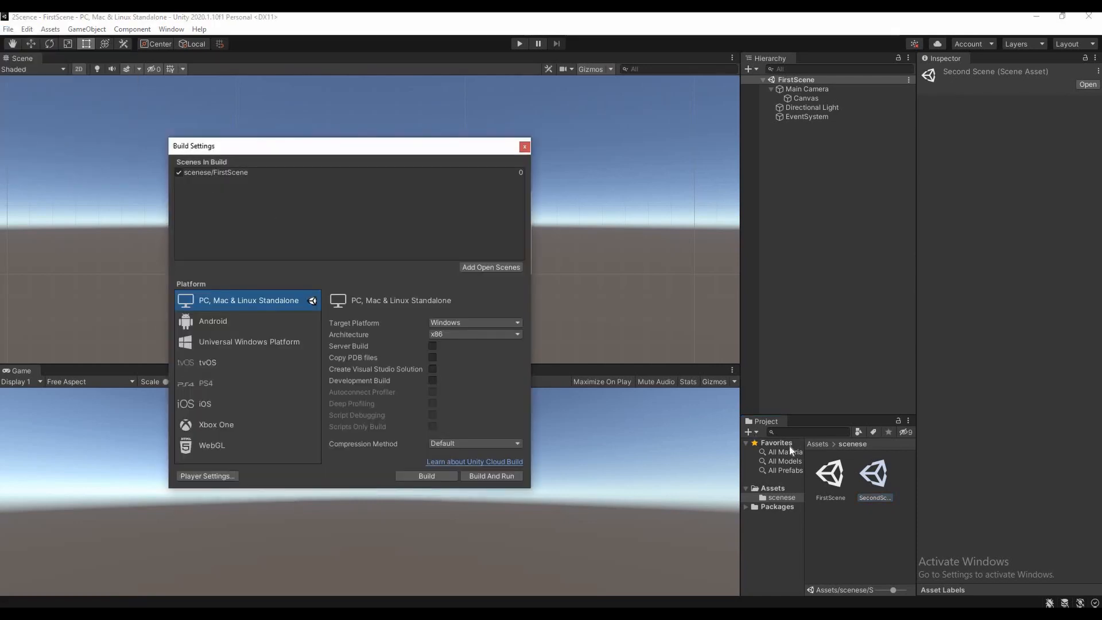
drag(878, 481, 362, 227)
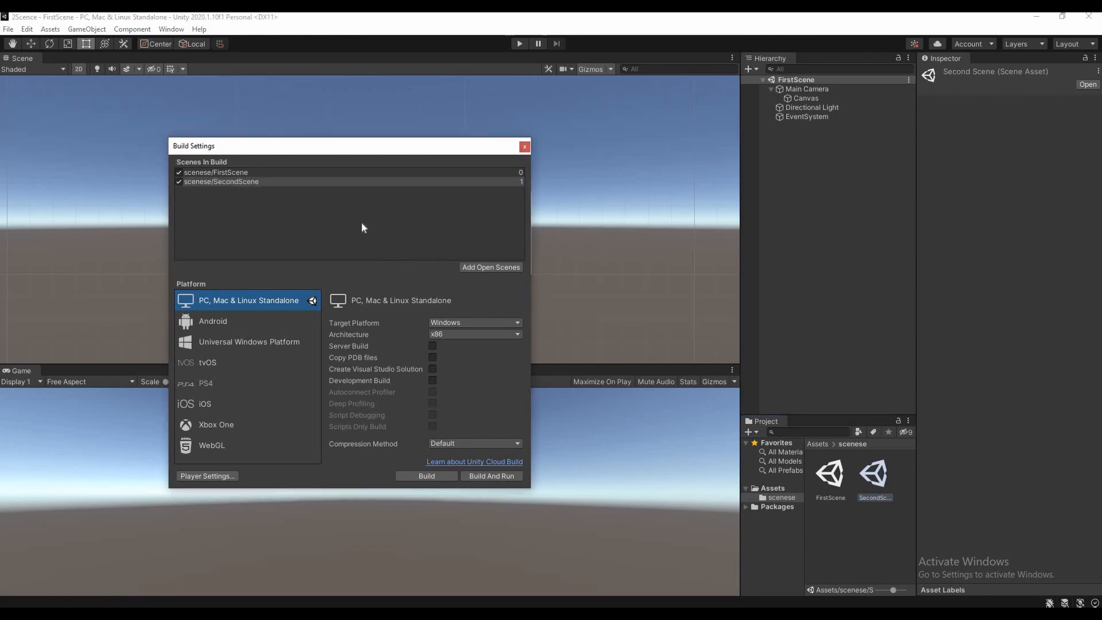
click(524, 148)
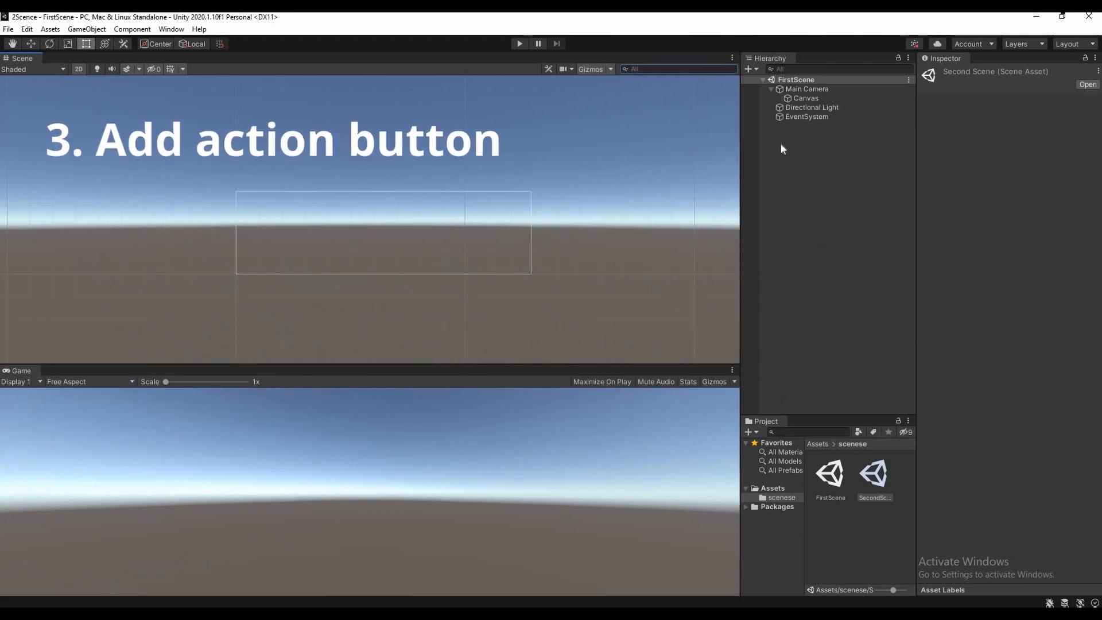
Add a standard UI Button as a child of the Canvas.
click(795, 98)
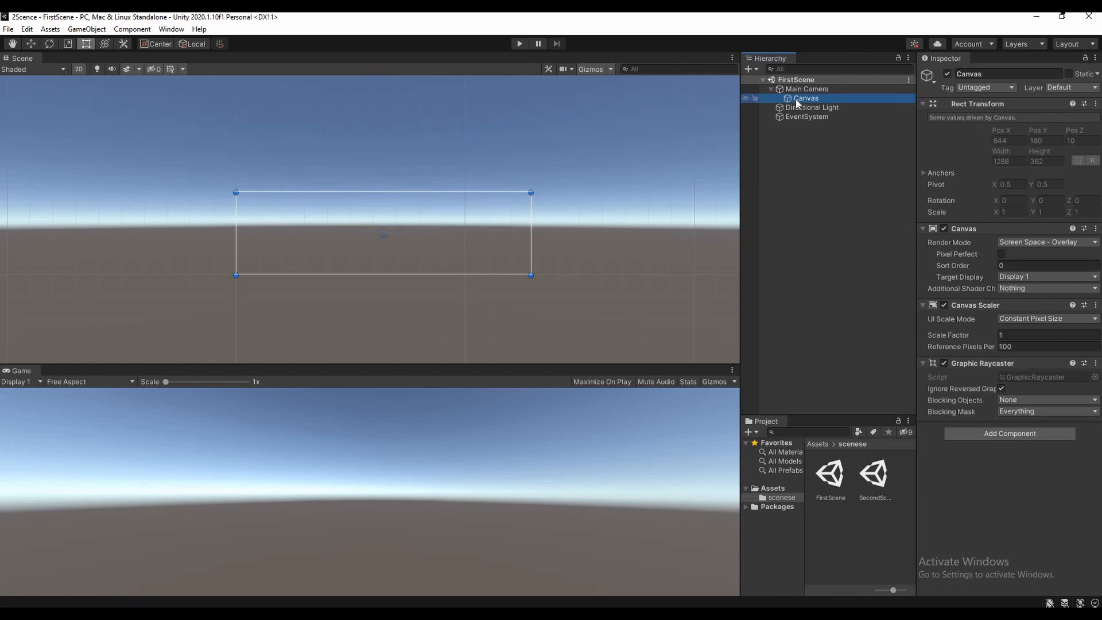
right_click(795, 99)
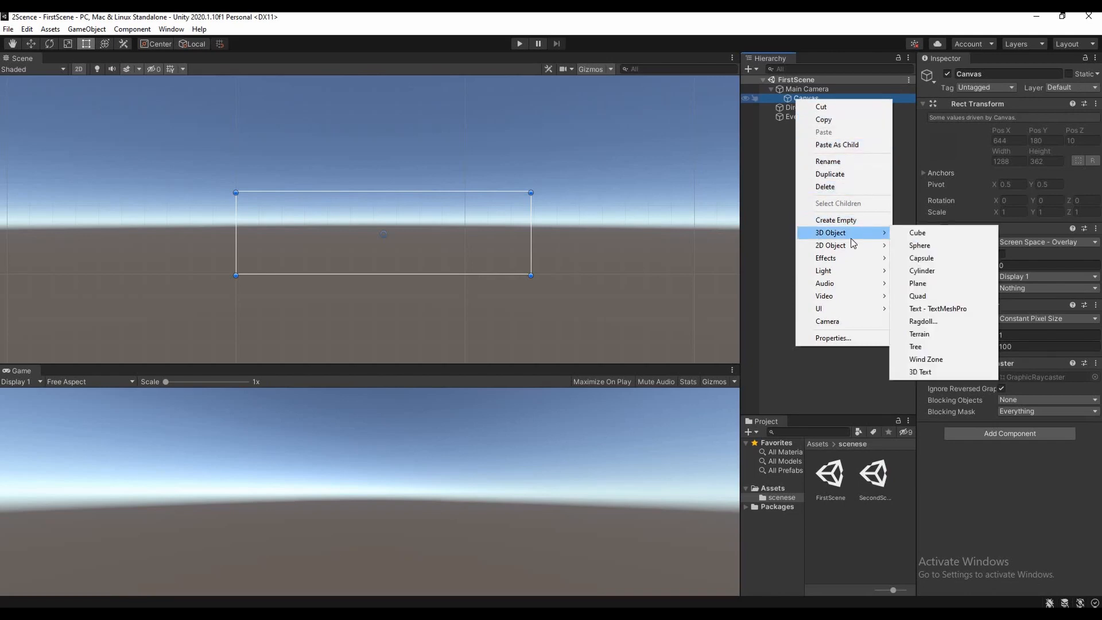
mouse_move(843, 309)
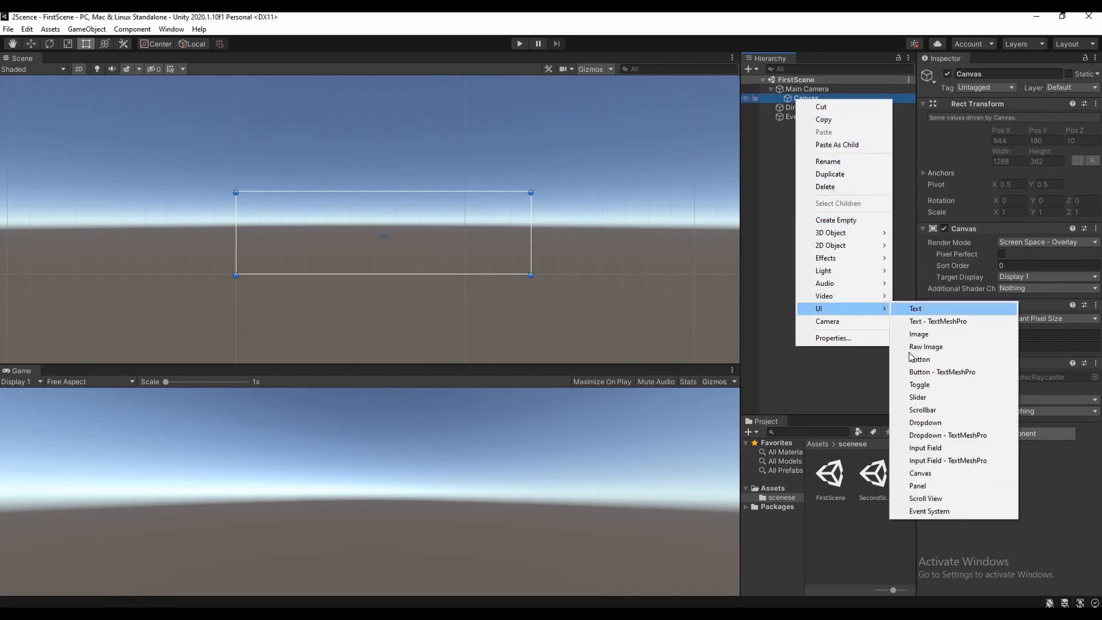
click(911, 359)
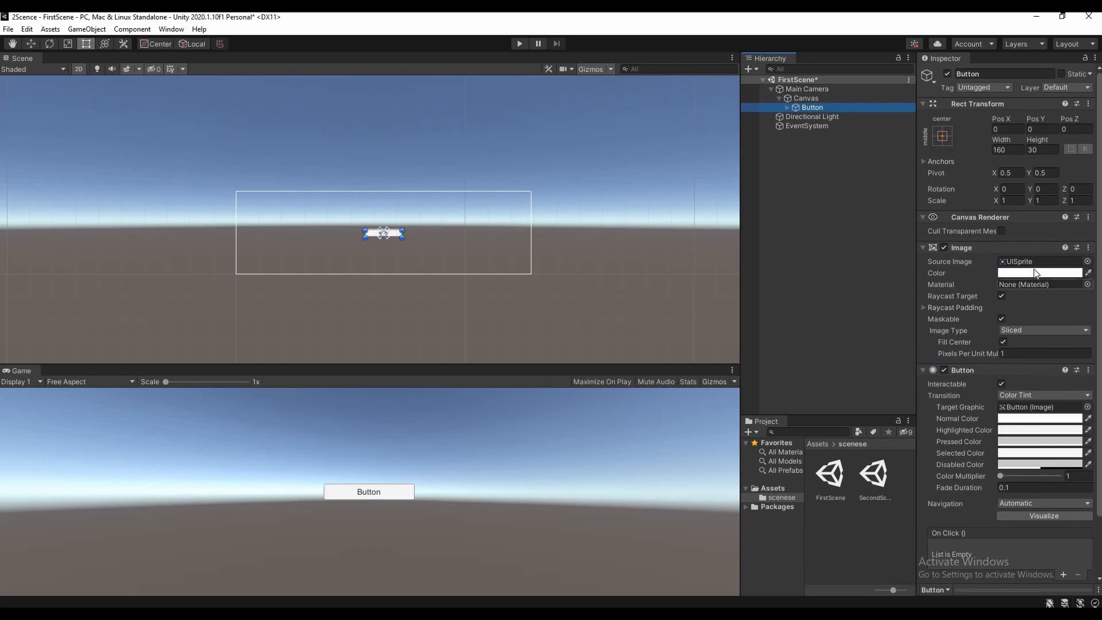
Change the label text of the new button to "Go to scene 2".
click(788, 107)
click(807, 117)
click(1000, 275)
key(ctrl+a)
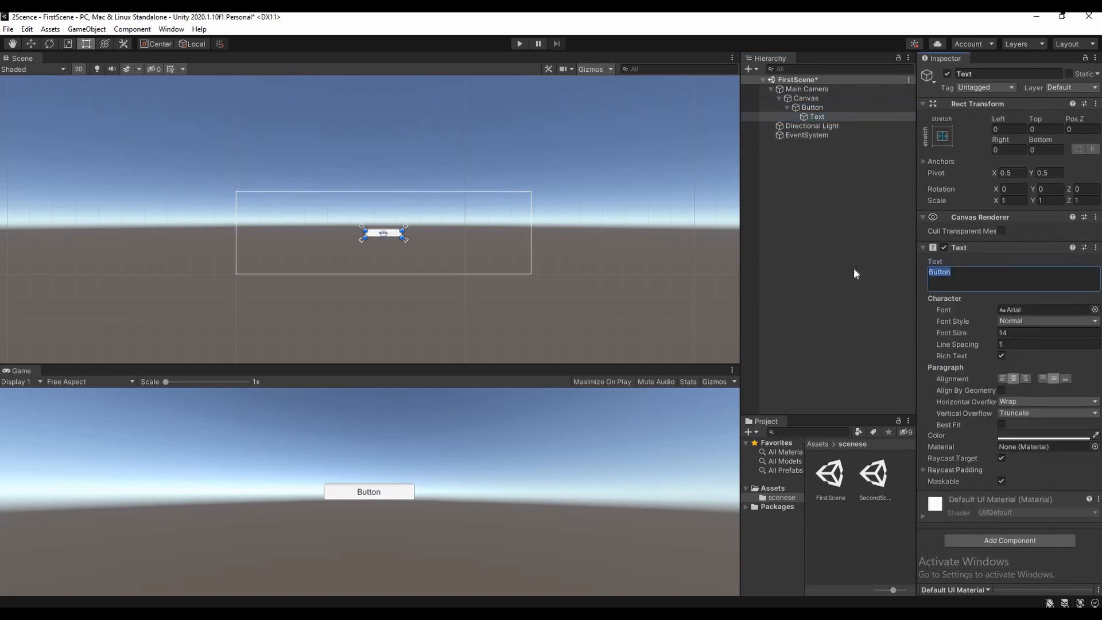
text(Go to s)
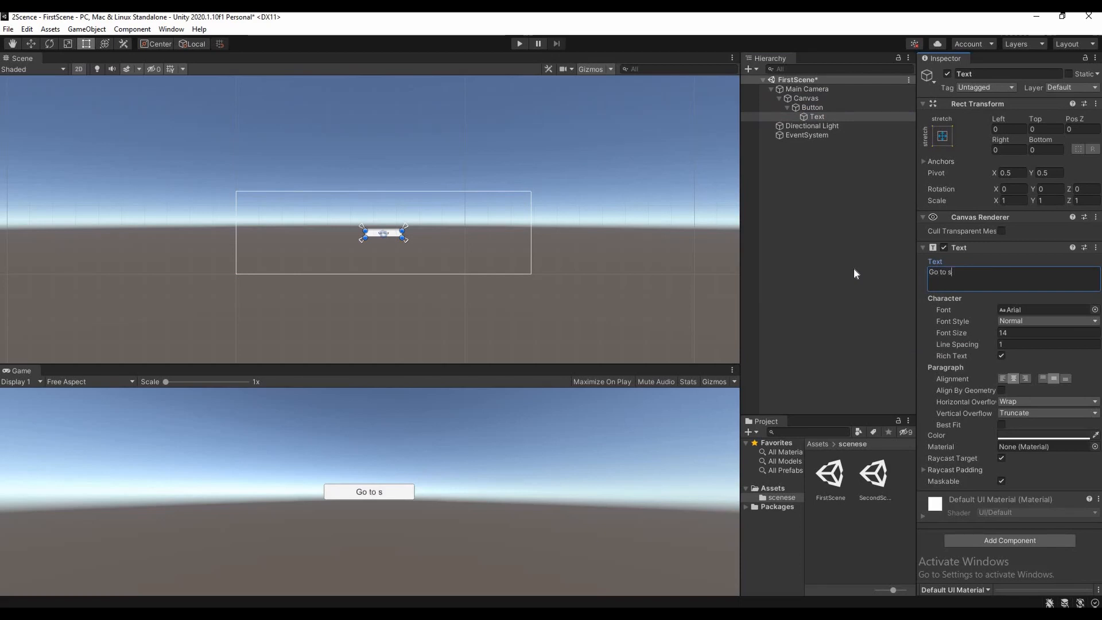
text(cene 2)
click(810, 114)
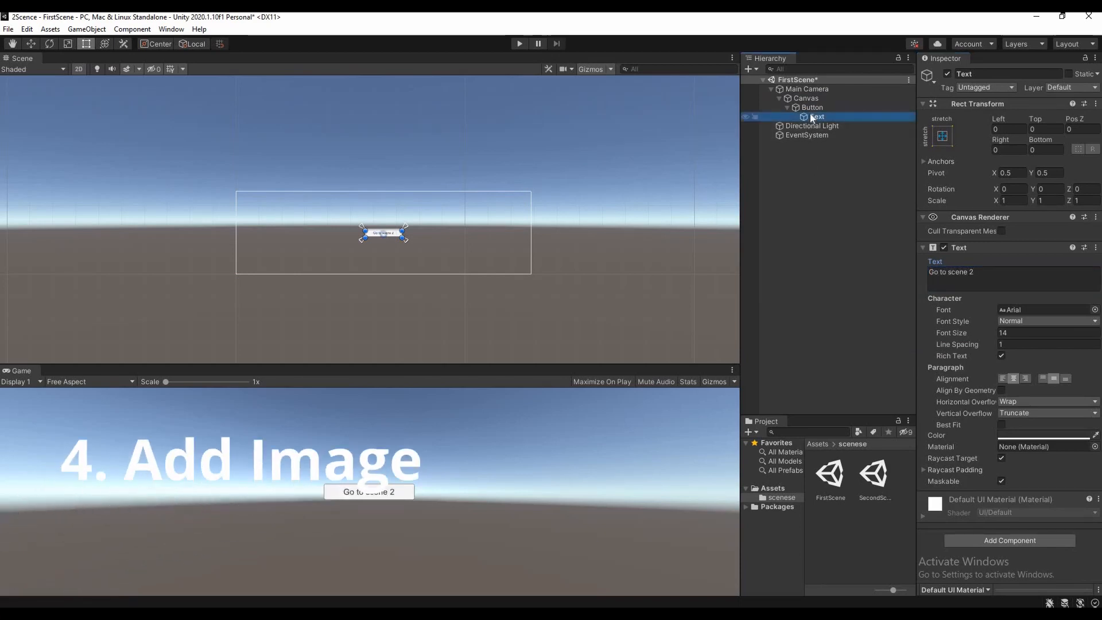
Add a UI Image as a child of the Canvas and set its color to black (000000).
click(812, 97)
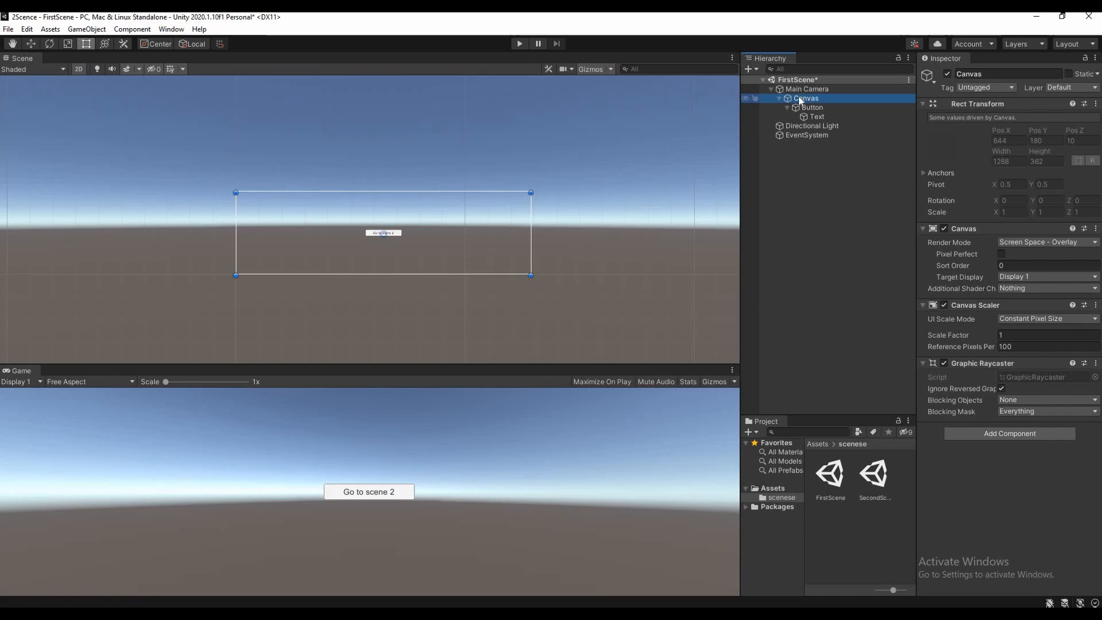
right_click(798, 95)
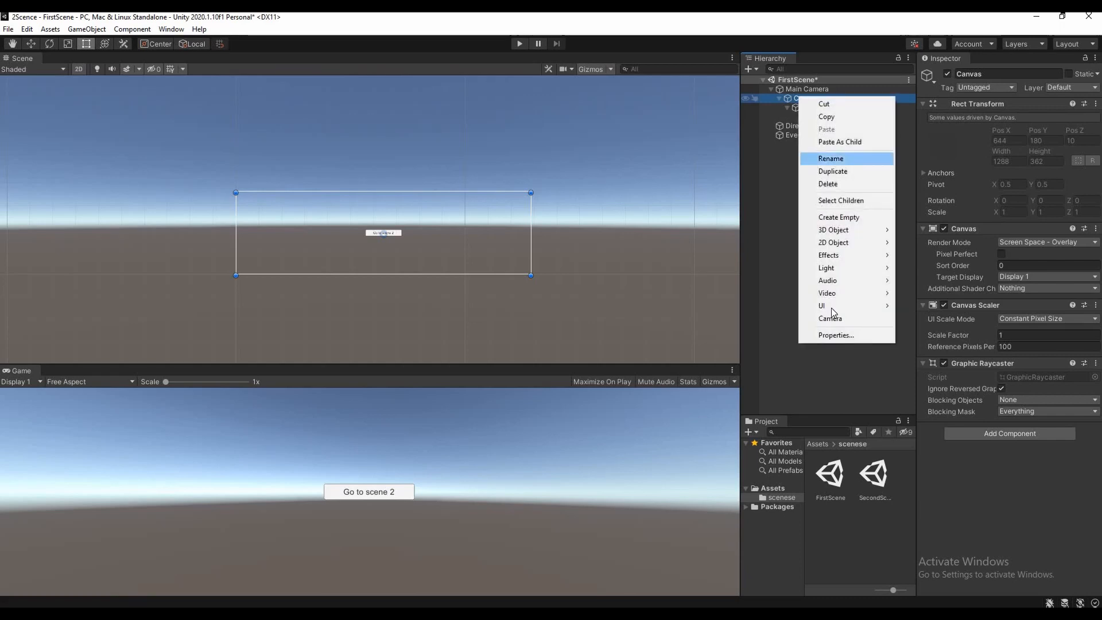
mouse_move(831, 307)
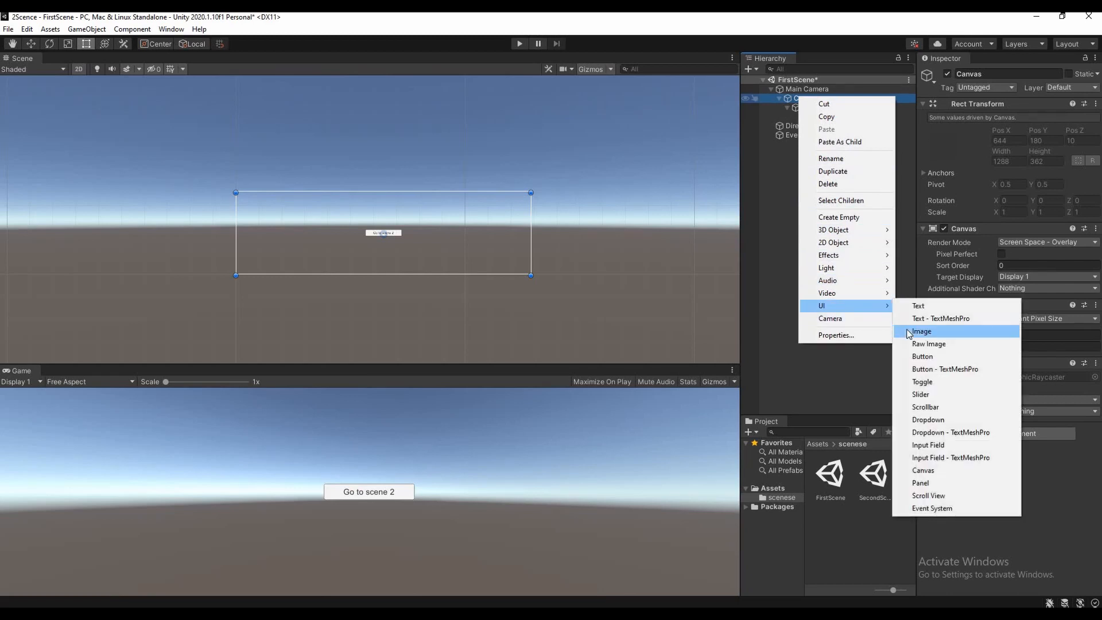
click(906, 328)
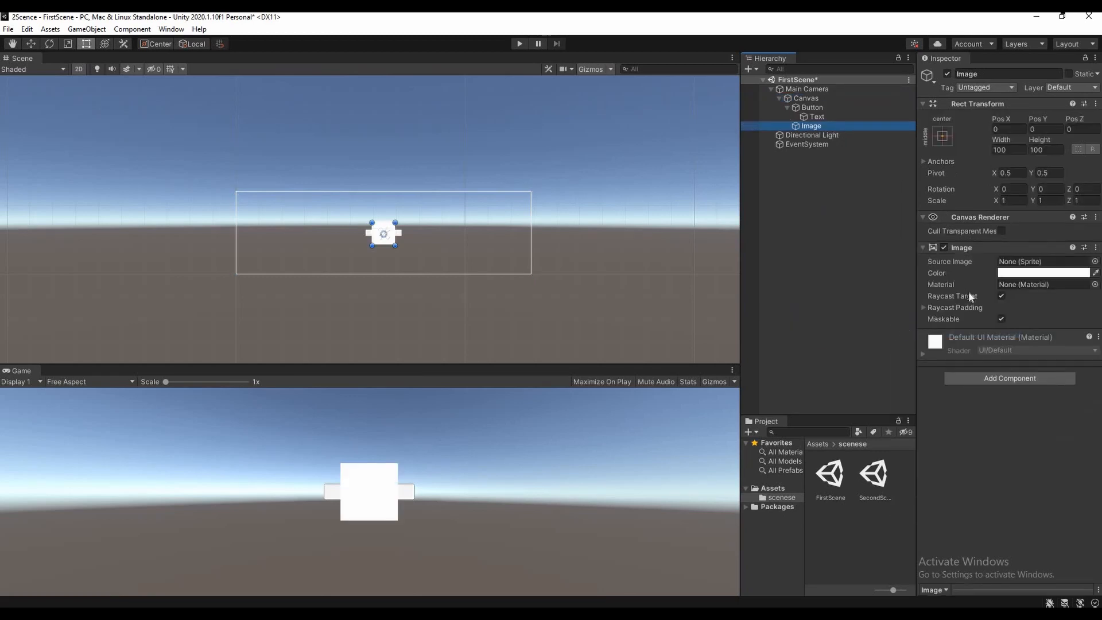
click(1016, 273)
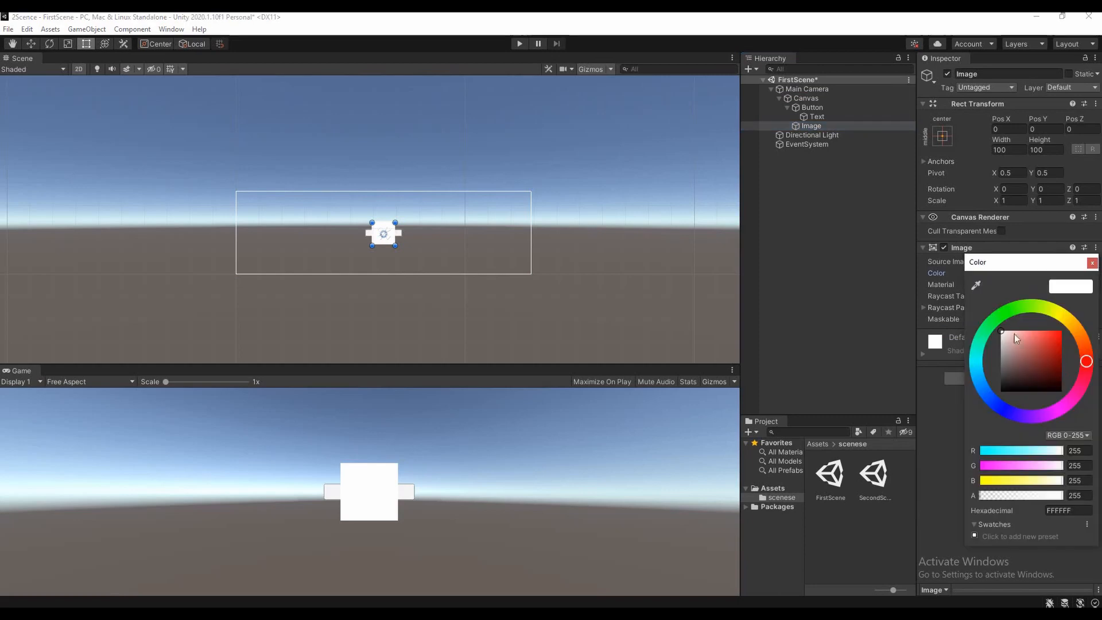
click(1004, 395)
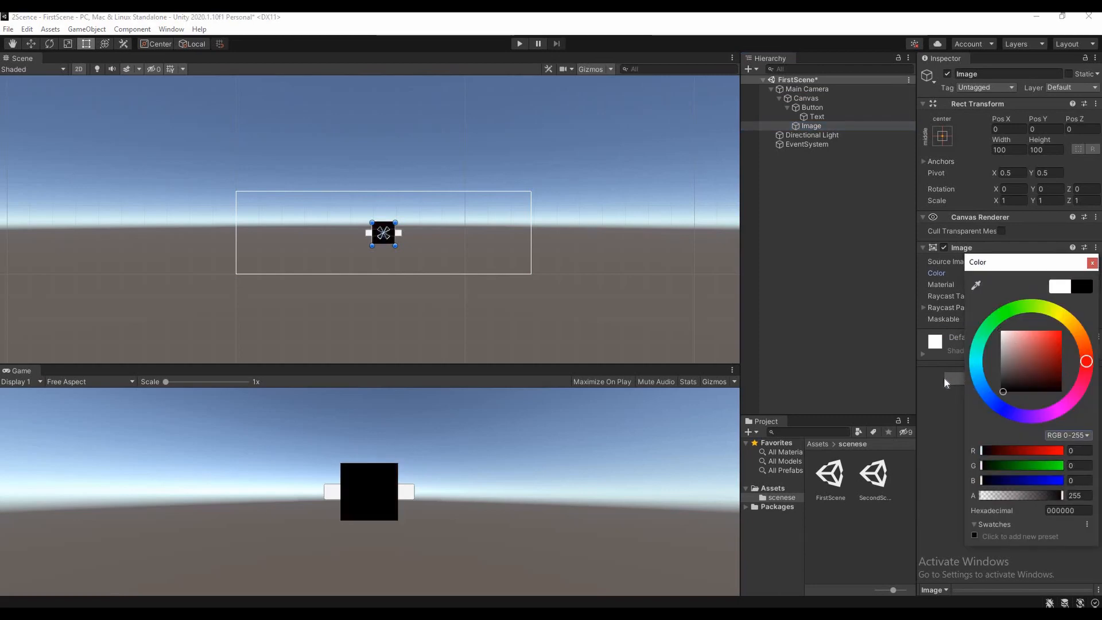
click(930, 400)
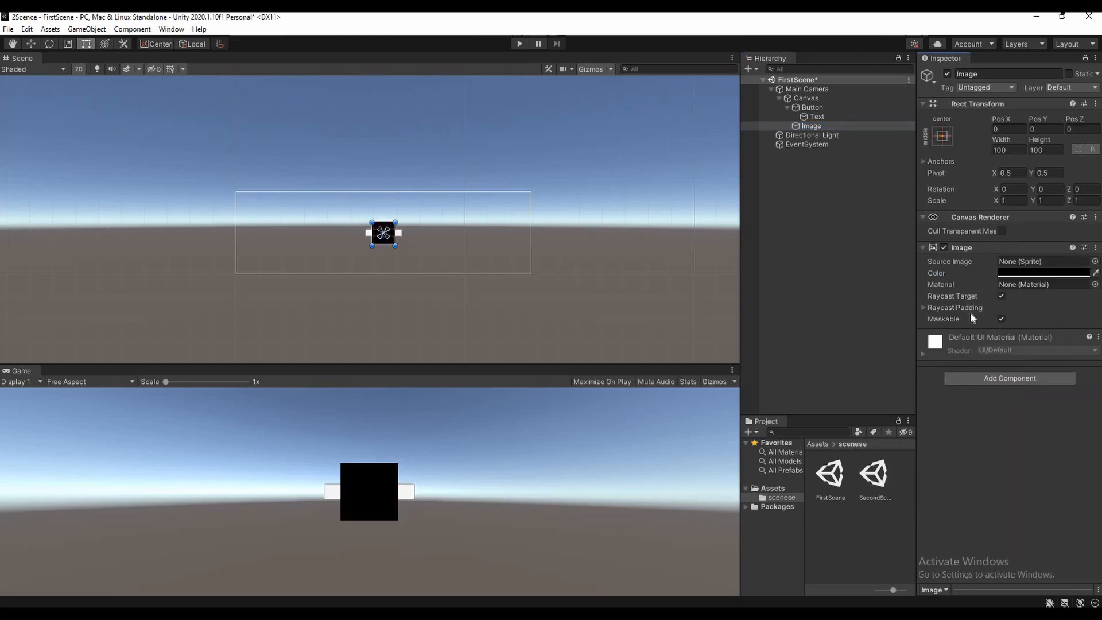
Stretch the black Image across the whole Canvas in both directions, setting its anchors and position together.
click(943, 142)
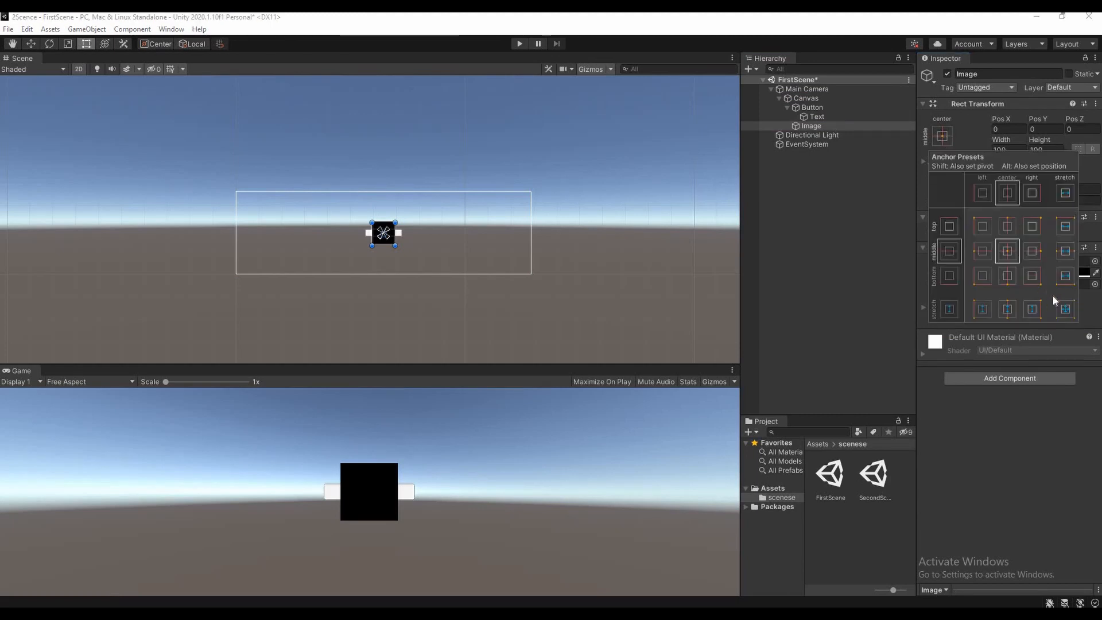
key(alt)
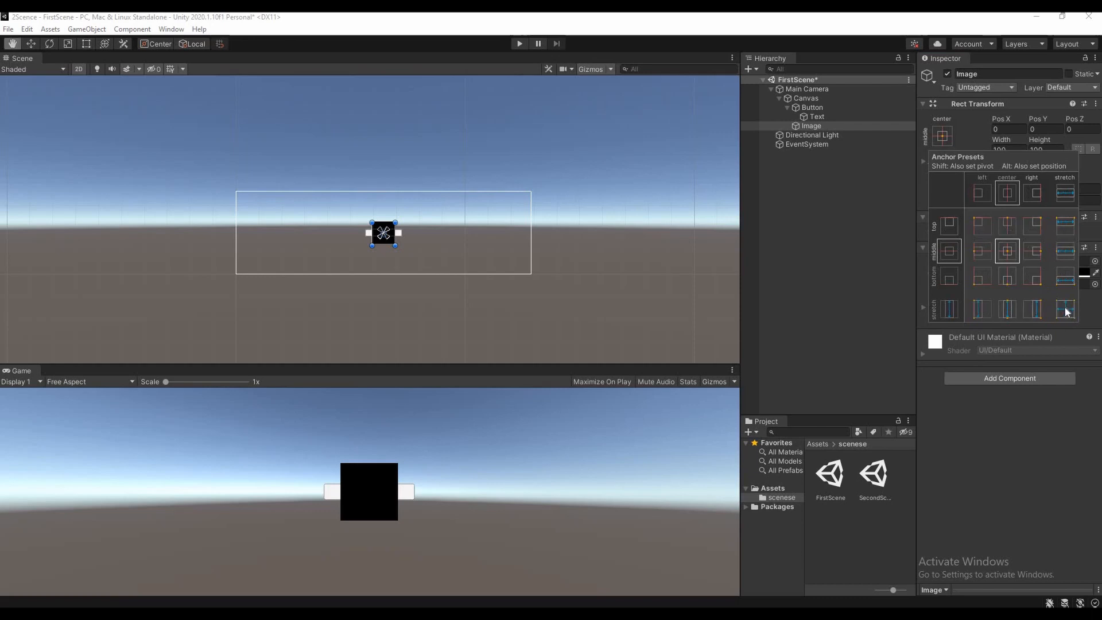
alt+click(1065, 310)
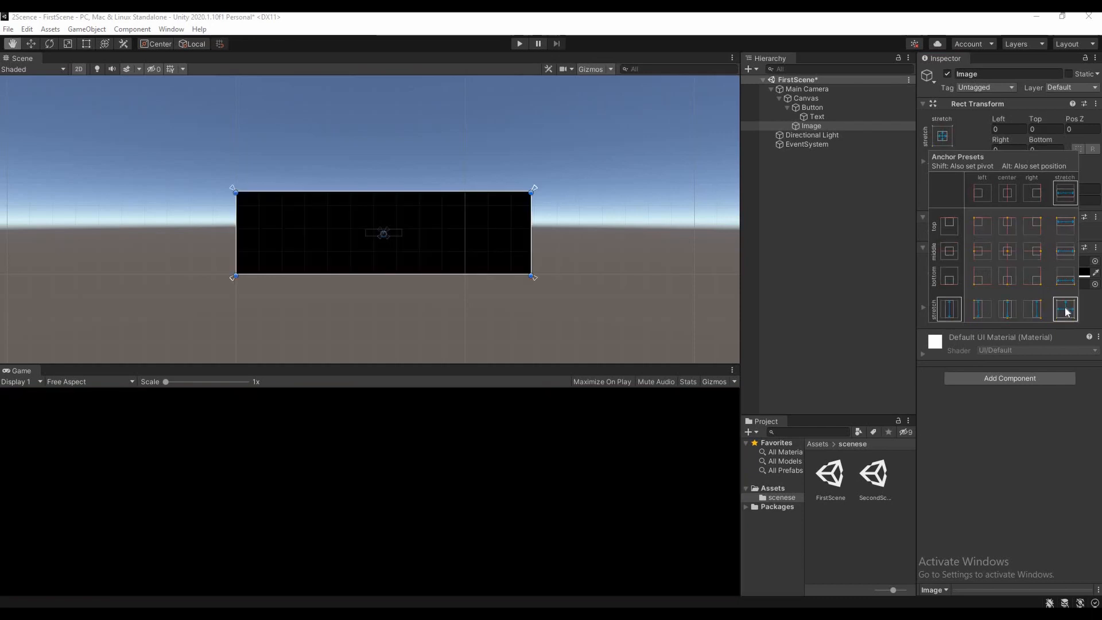
click(801, 128)
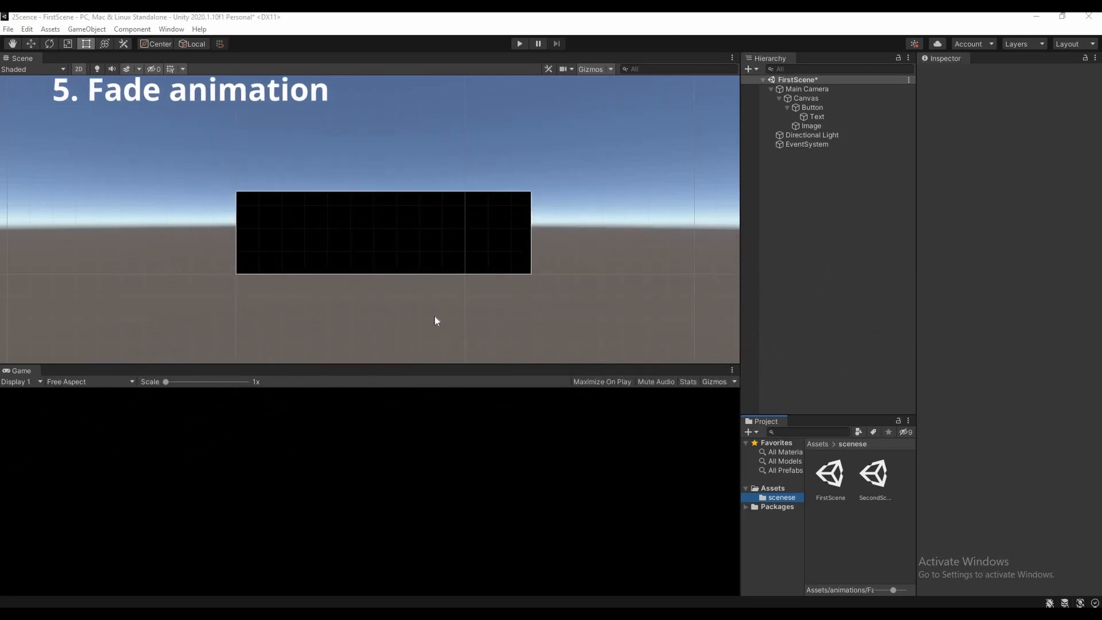
Create a folder named animations directly under Assets.
right_click(775, 487)
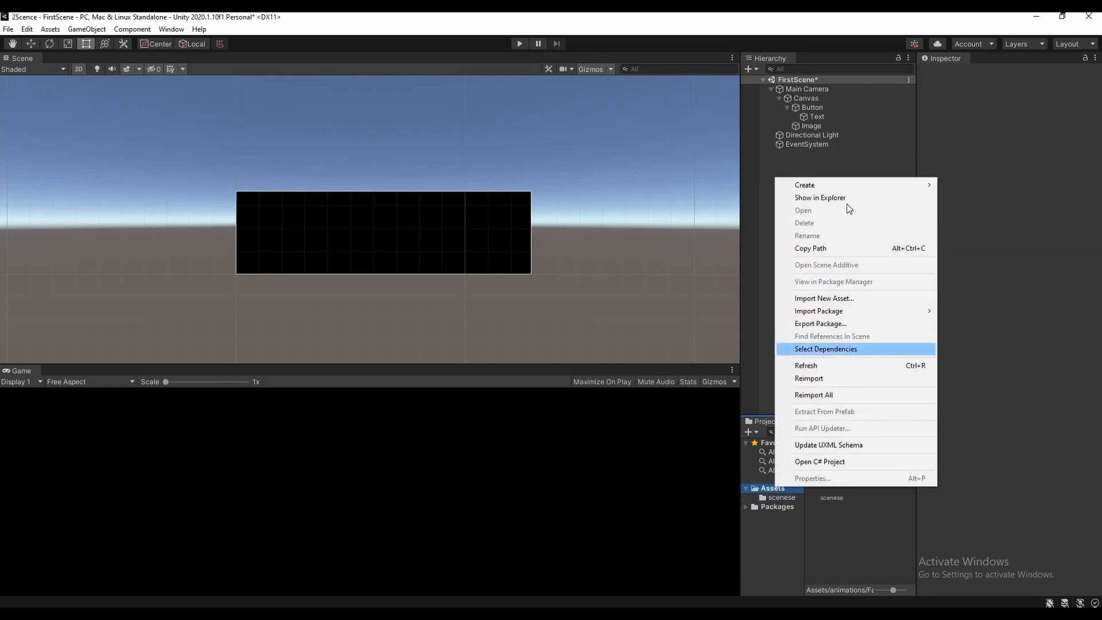
mouse_move(912, 184)
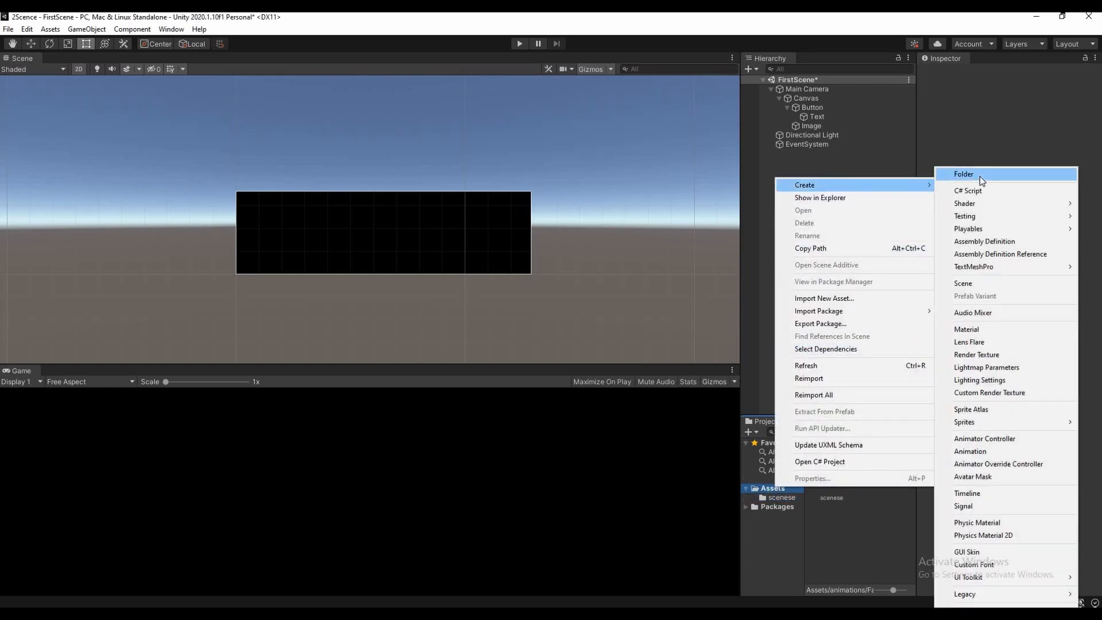
click(980, 175)
text(animations)
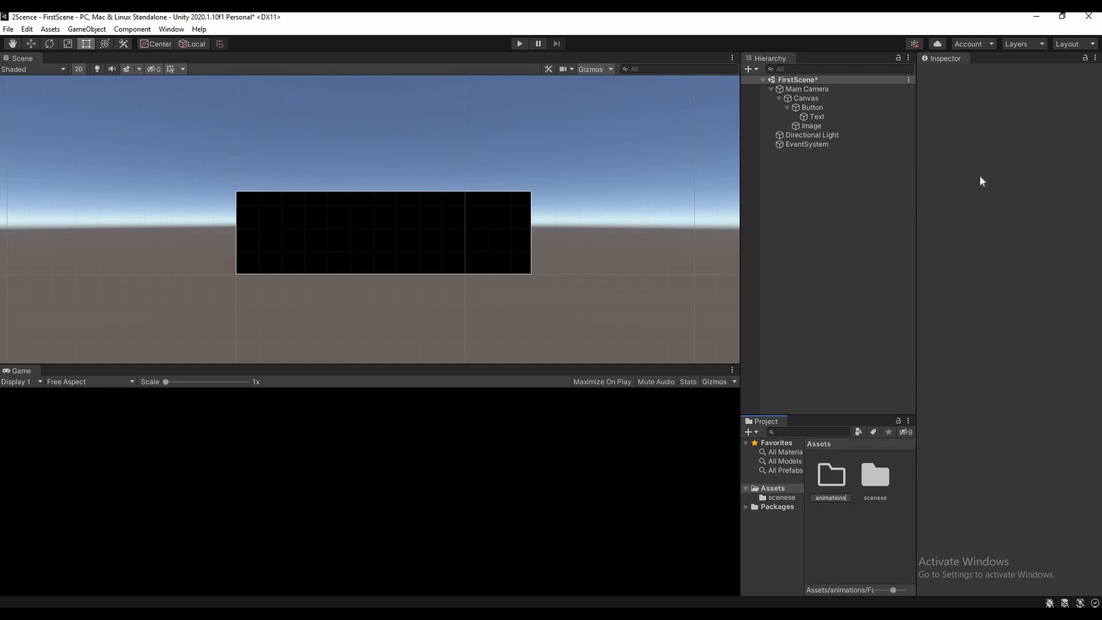
key(Return)
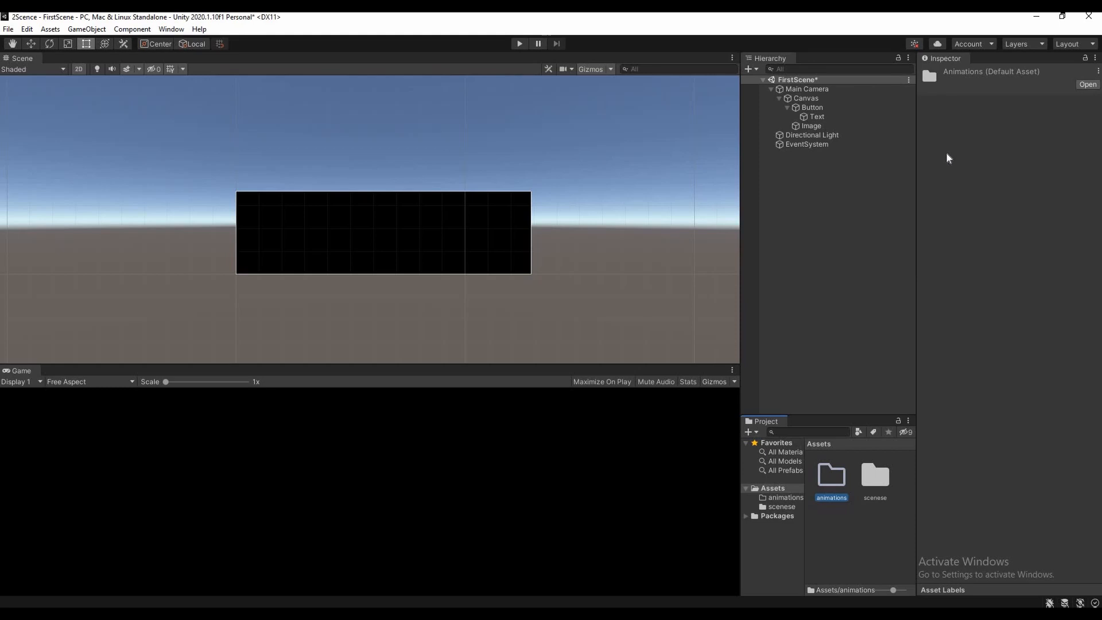
Create an animation clip named Fadescene1 for the Image, saved in the animations folder.
click(824, 125)
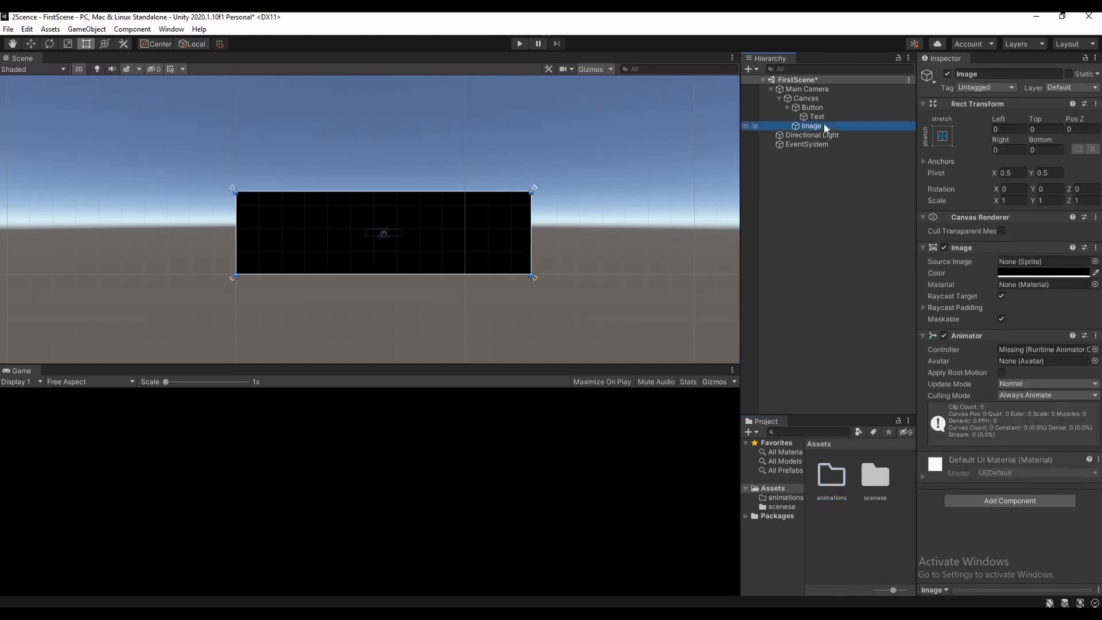
click(170, 30)
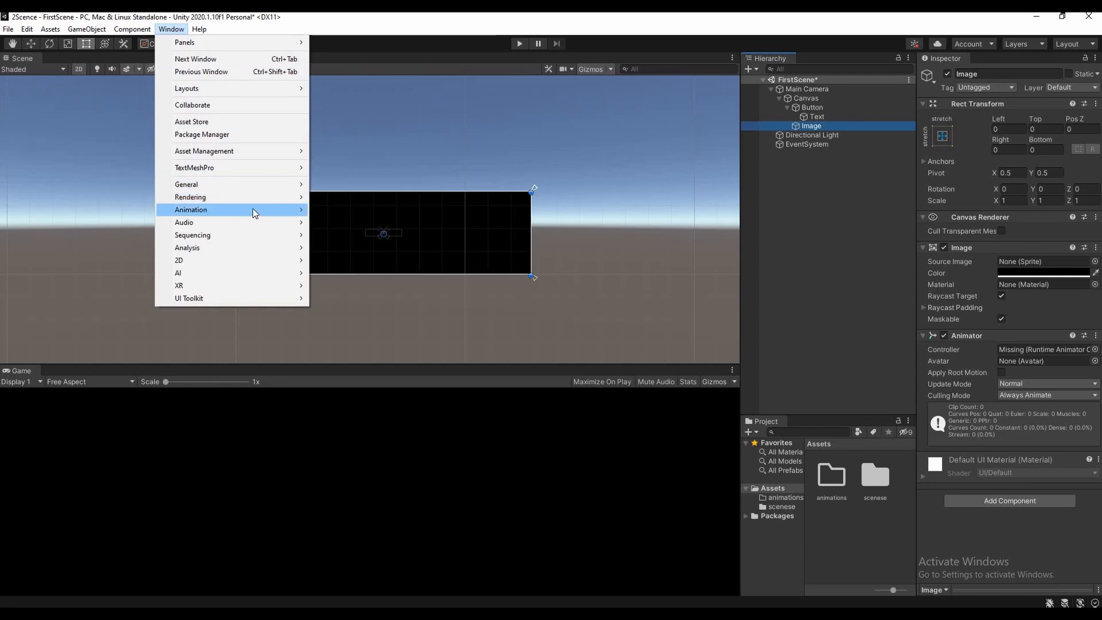
mouse_move(255, 212)
click(320, 210)
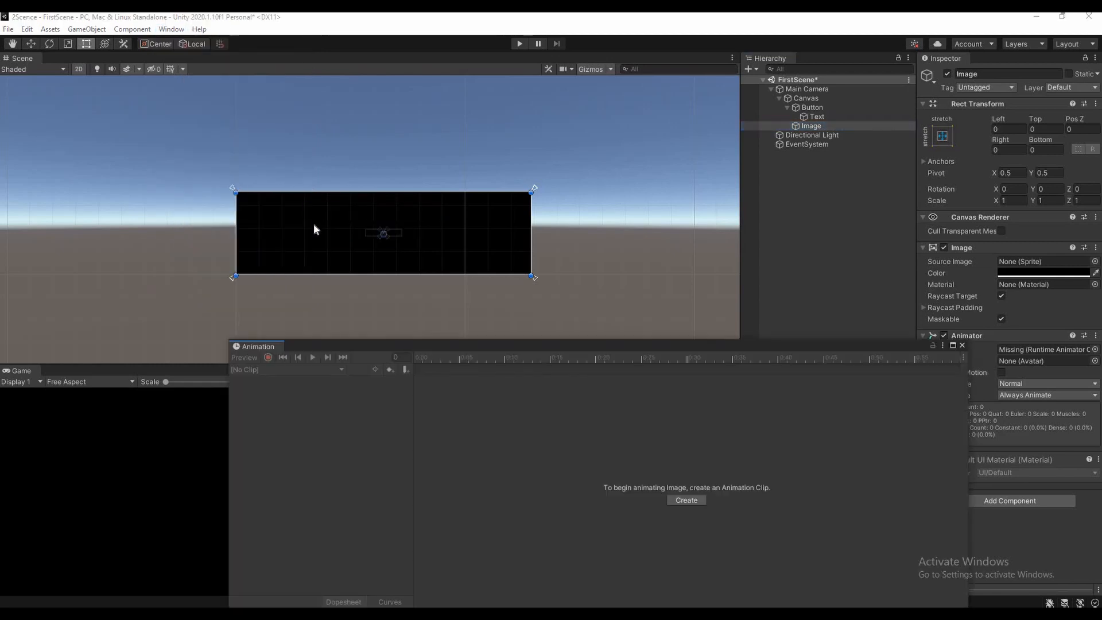
click(694, 498)
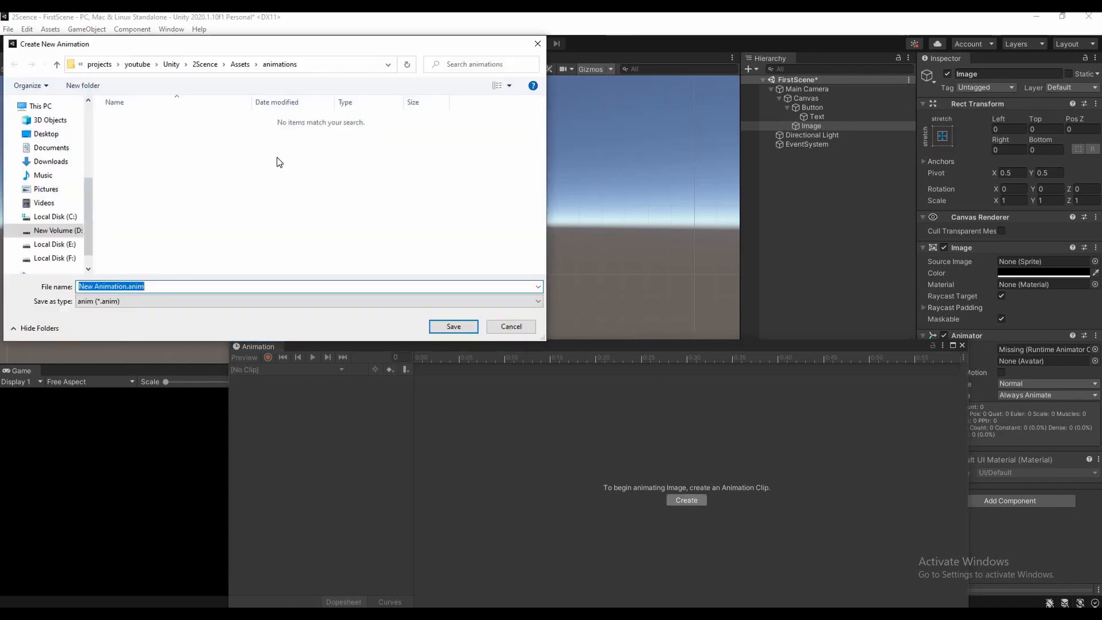
text(Fadescene1)
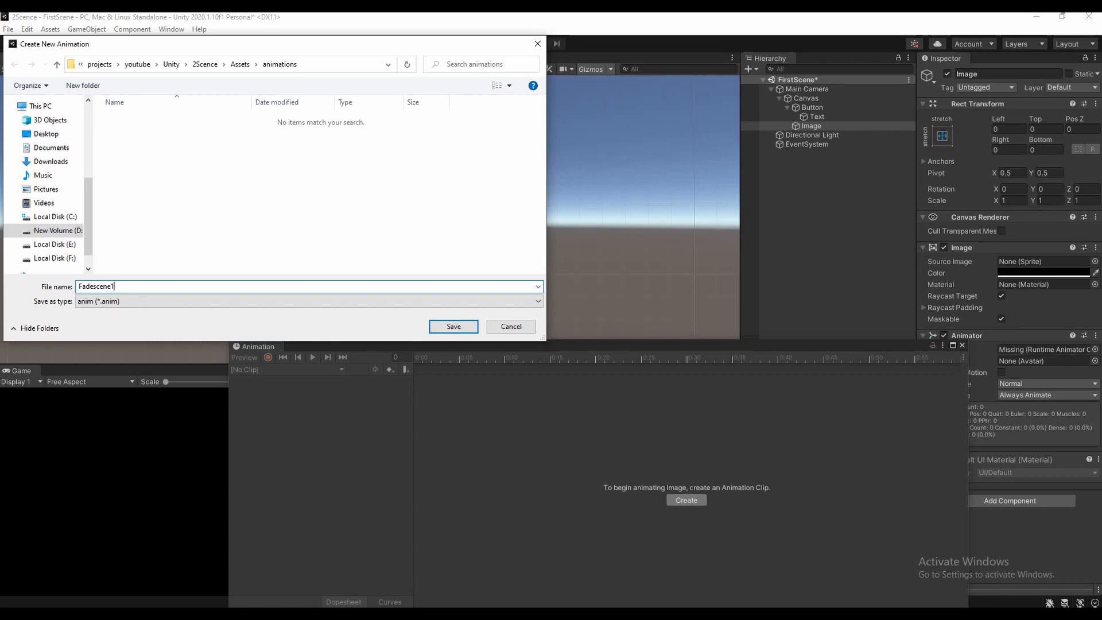
key(Return)
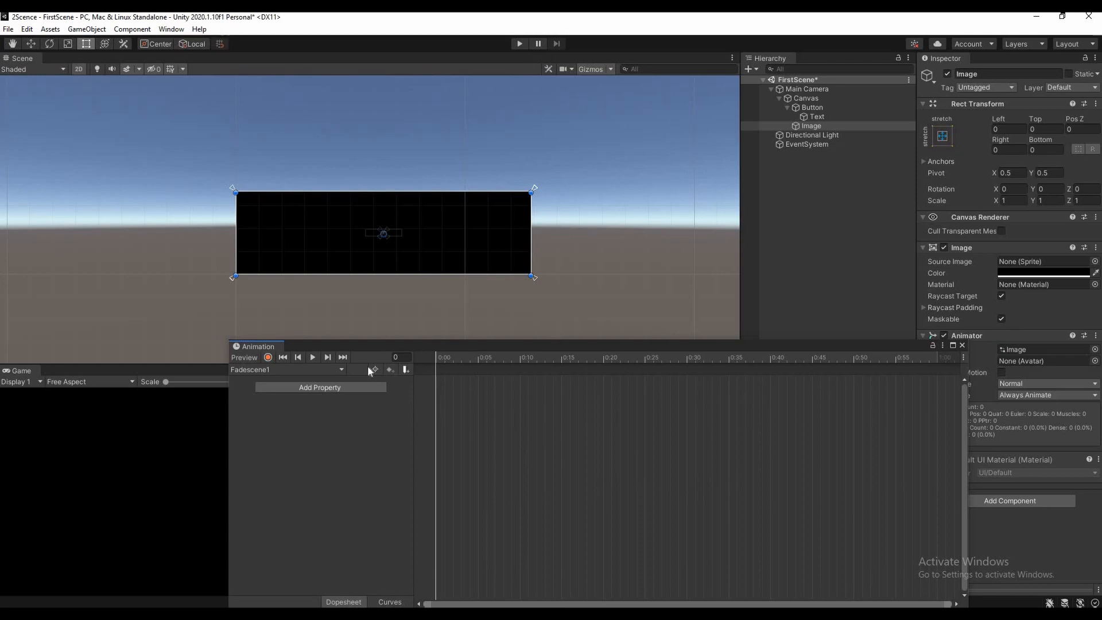
Record a keyframe at frame 60 of Fadescene1 that sets the Image color's alpha to 0.
click(268, 357)
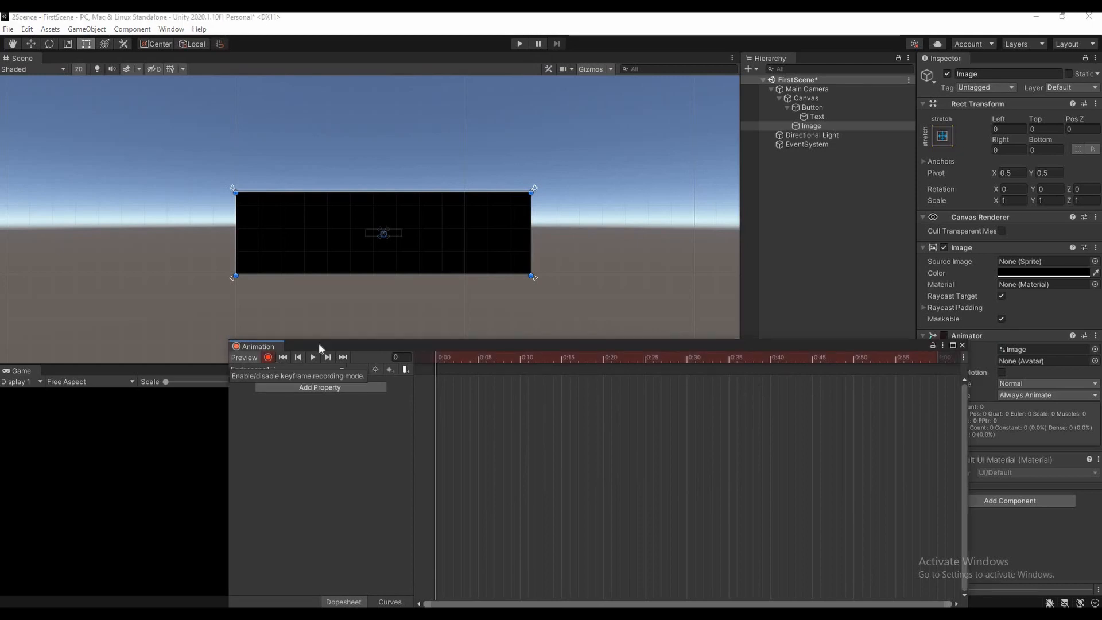
click(939, 355)
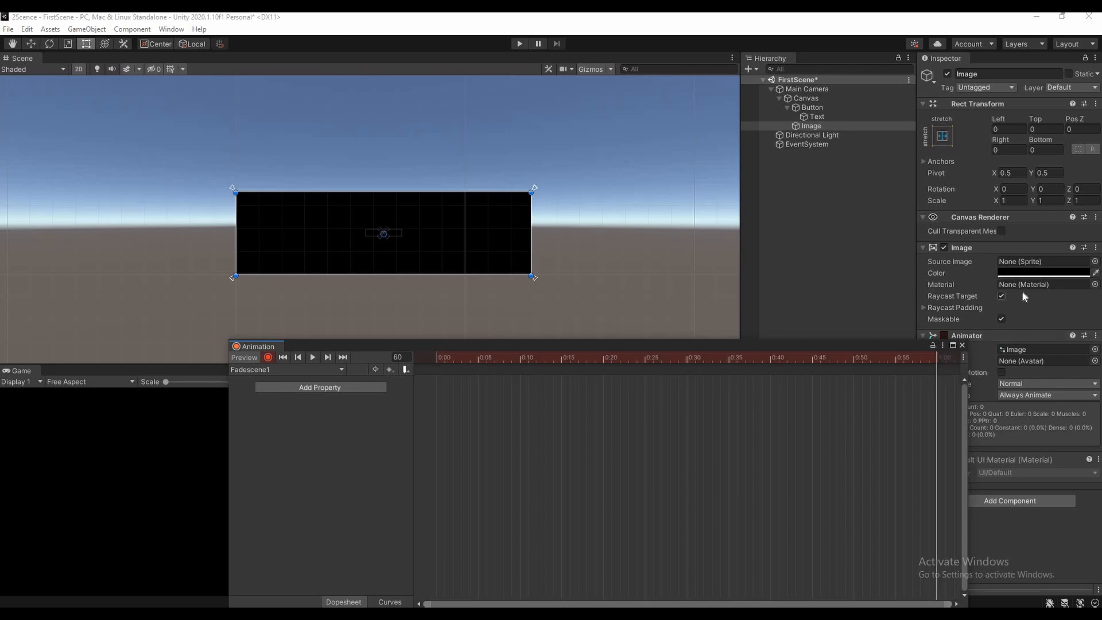
click(1044, 273)
drag(1060, 495, 977, 498)
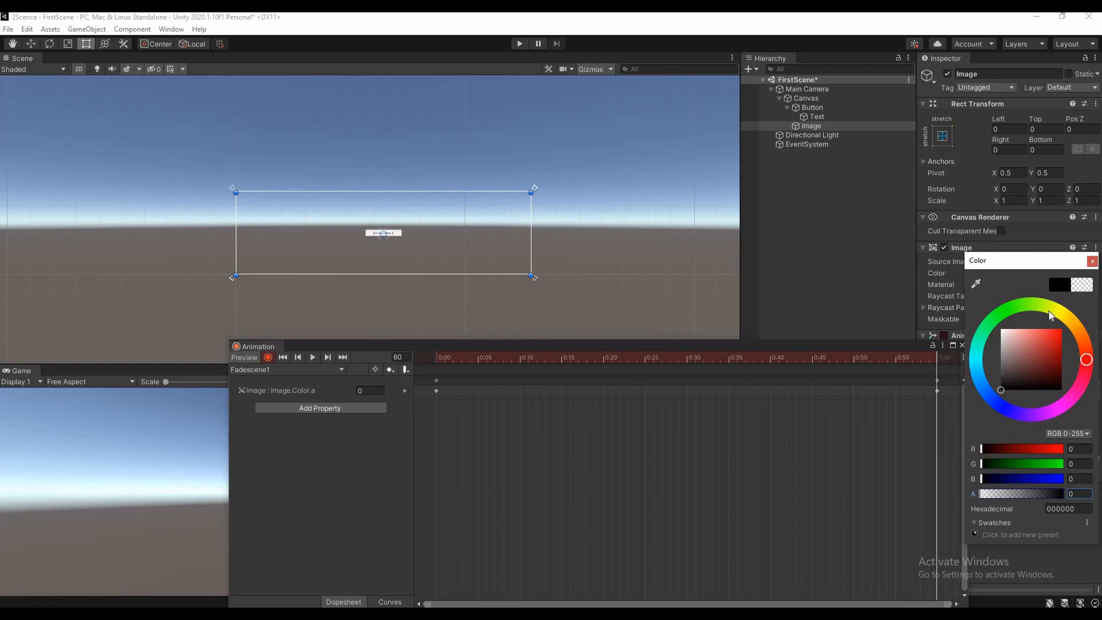
click(1092, 261)
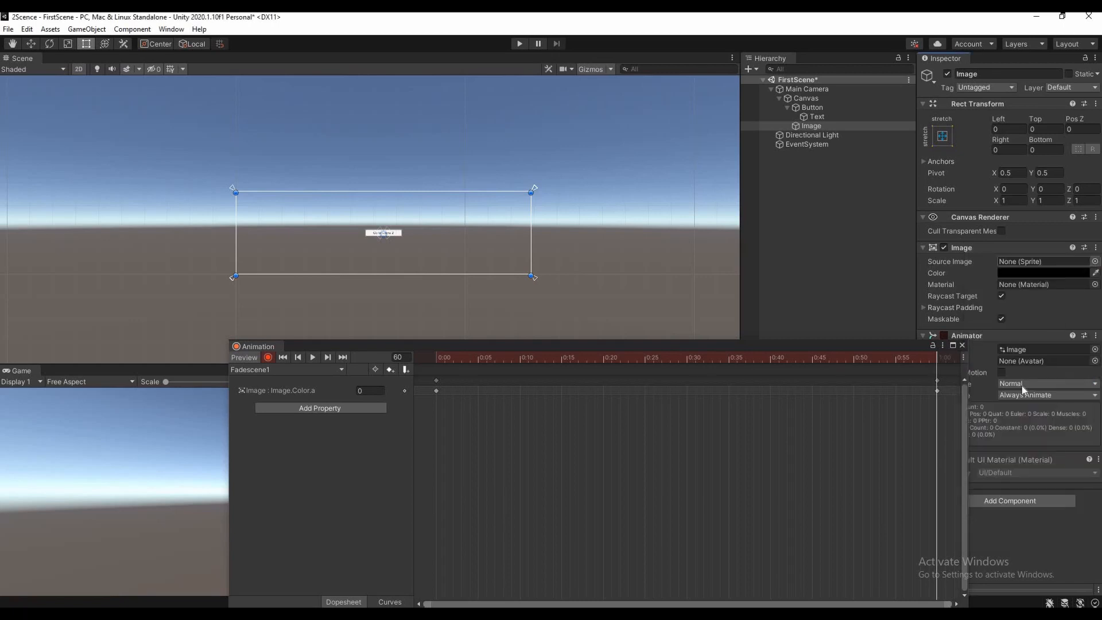
Disable the Image component at frame 60 of the recording and preview the fade animation.
click(945, 247)
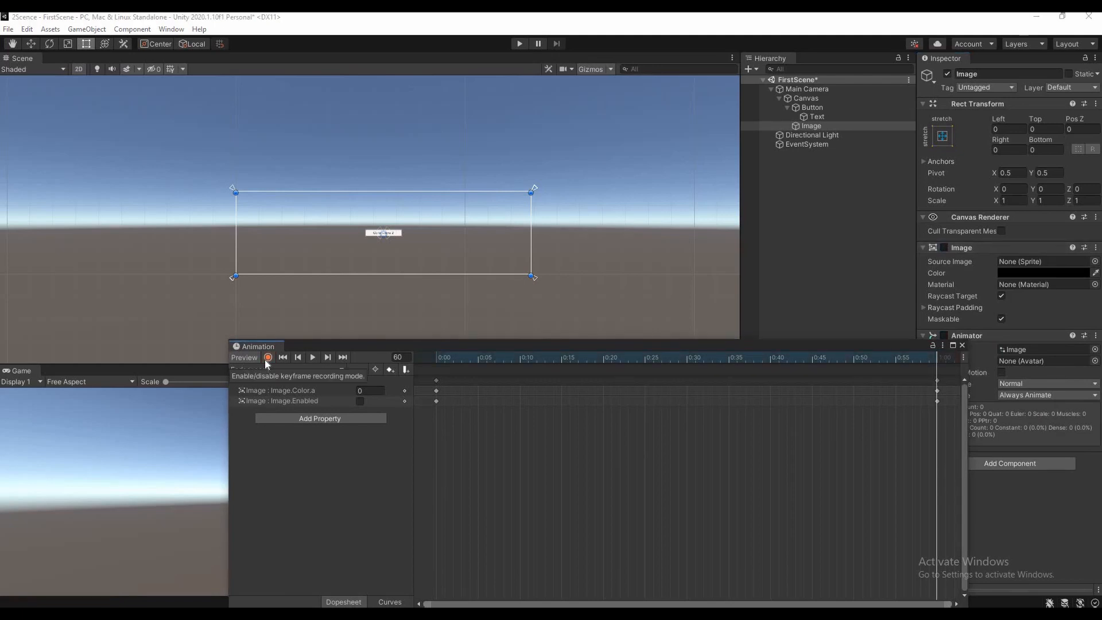
click(312, 357)
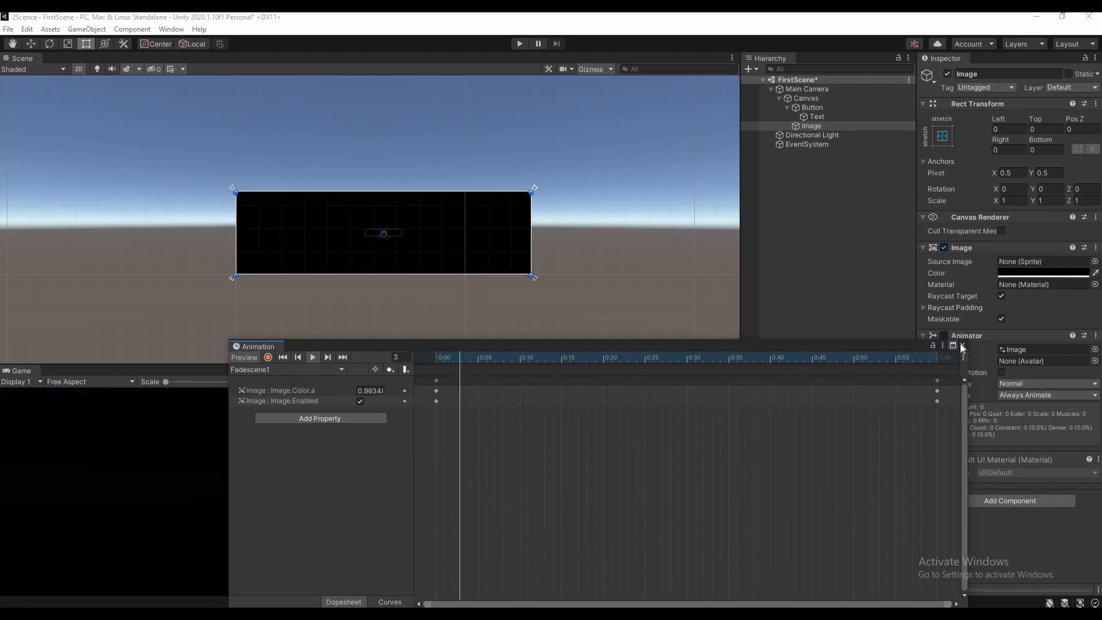
click(962, 345)
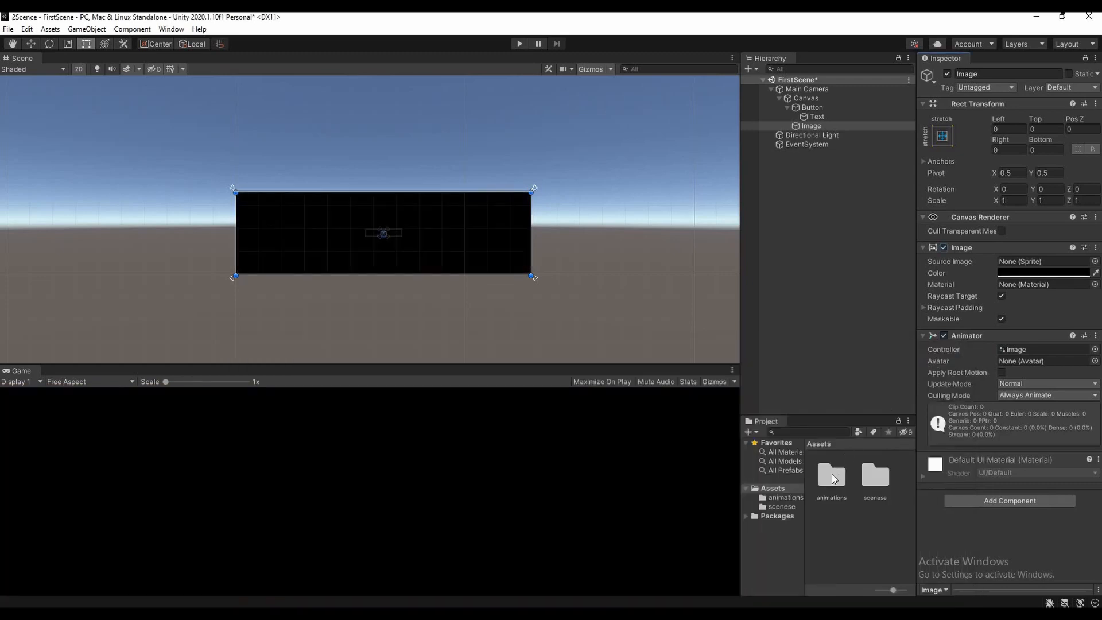
Turn off looping for the Fadescene1 clip in the animations folder.
click(832, 474)
click(787, 496)
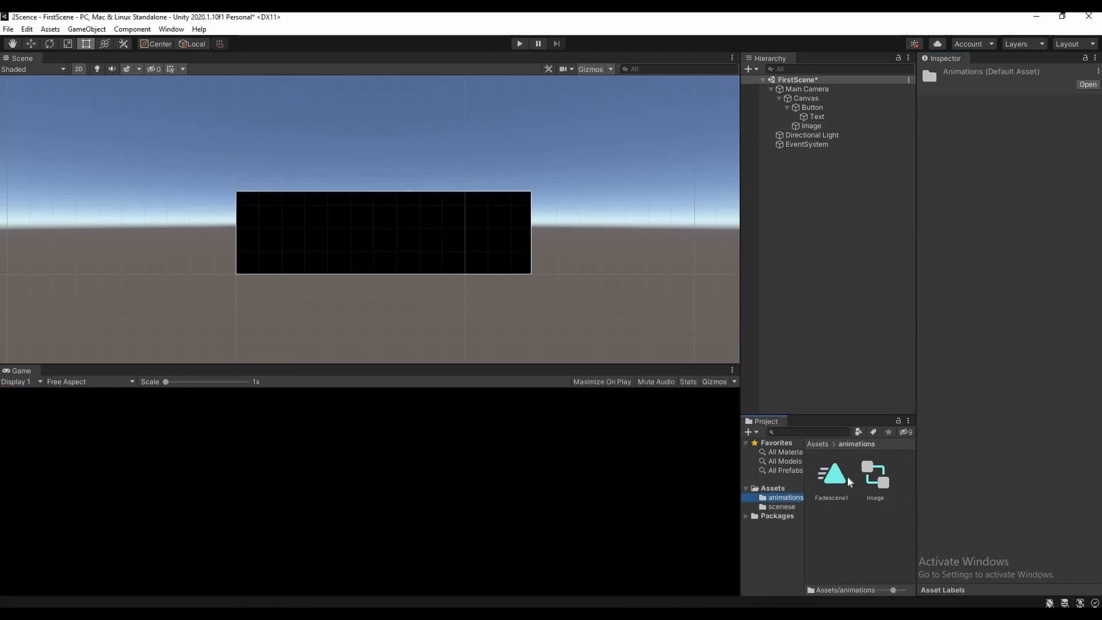
click(839, 484)
click(1002, 113)
click(1002, 114)
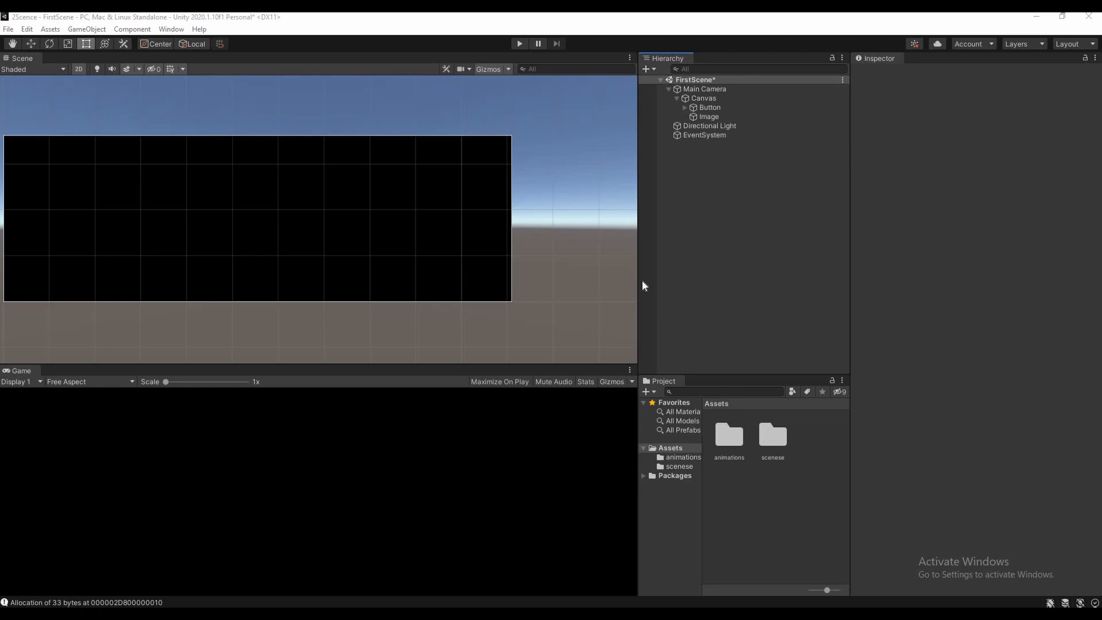
Create an empty object under the Canvas and attach a new script named GameController to it.
click(710, 100)
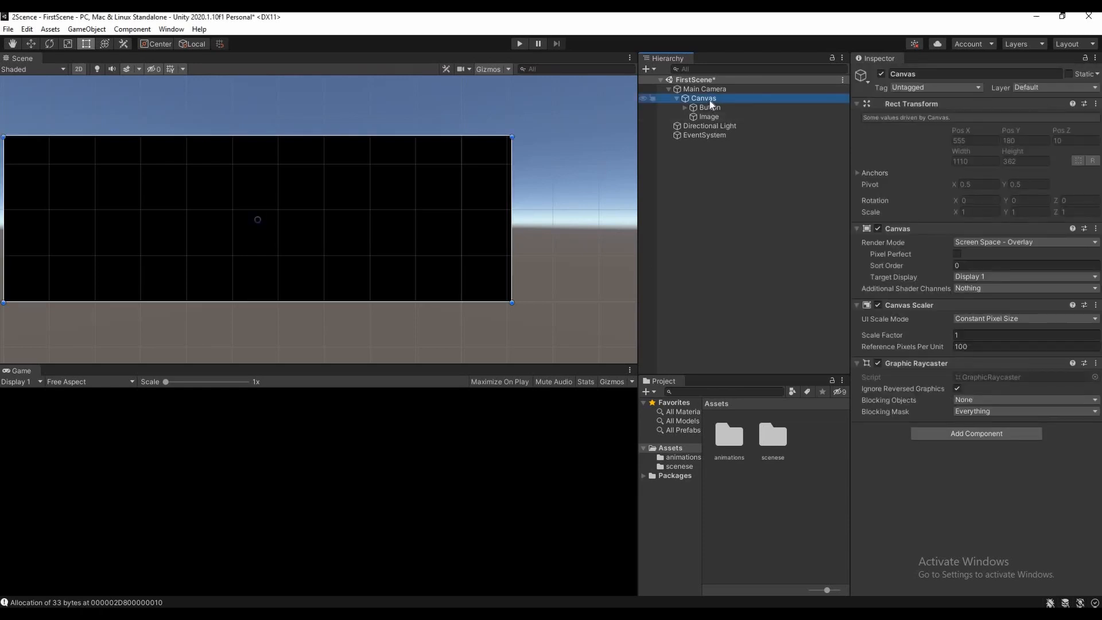
right_click(709, 101)
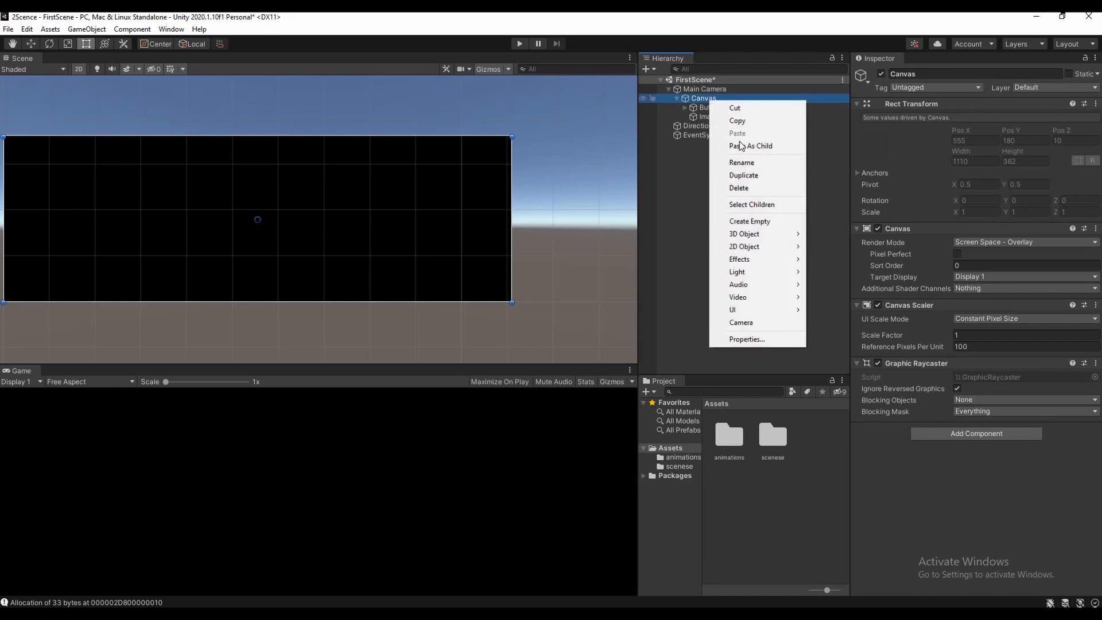
click(772, 221)
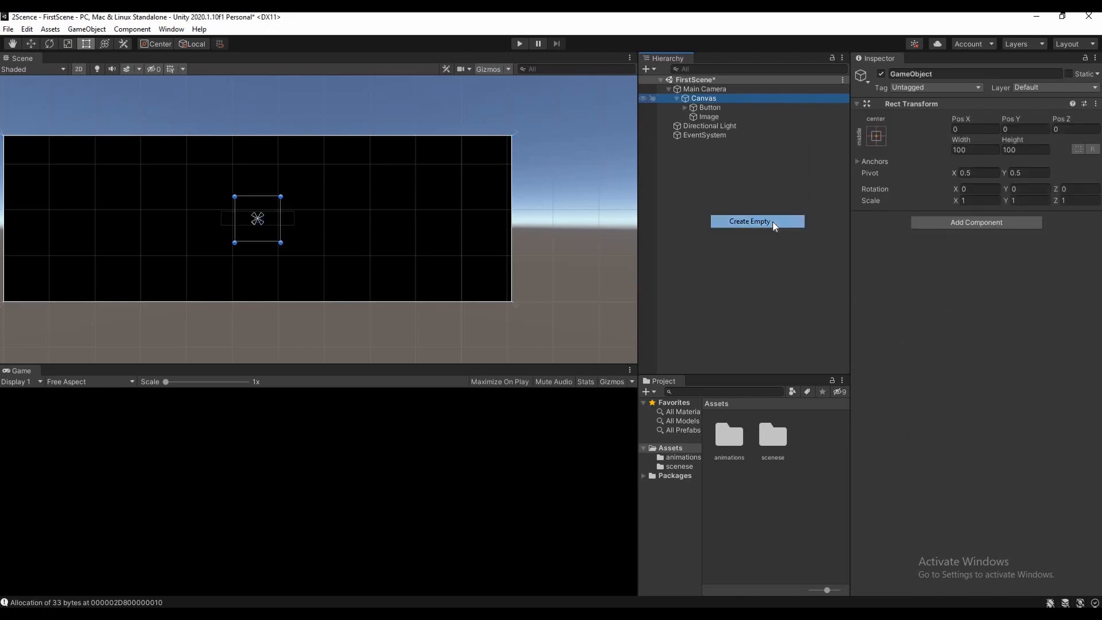
click(937, 225)
click(948, 264)
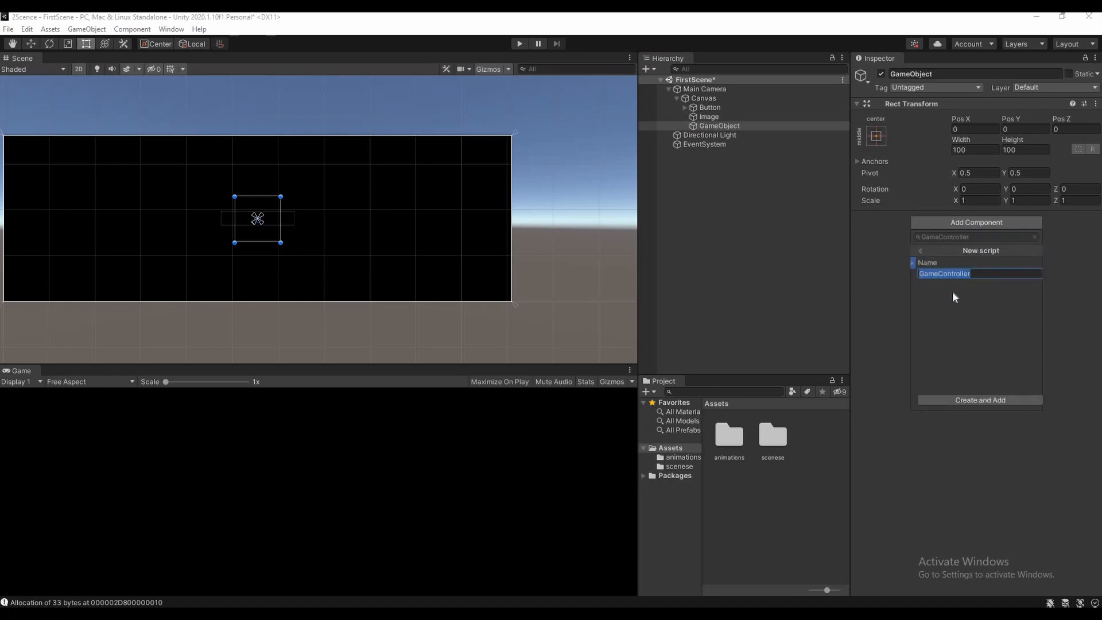
key(Return)
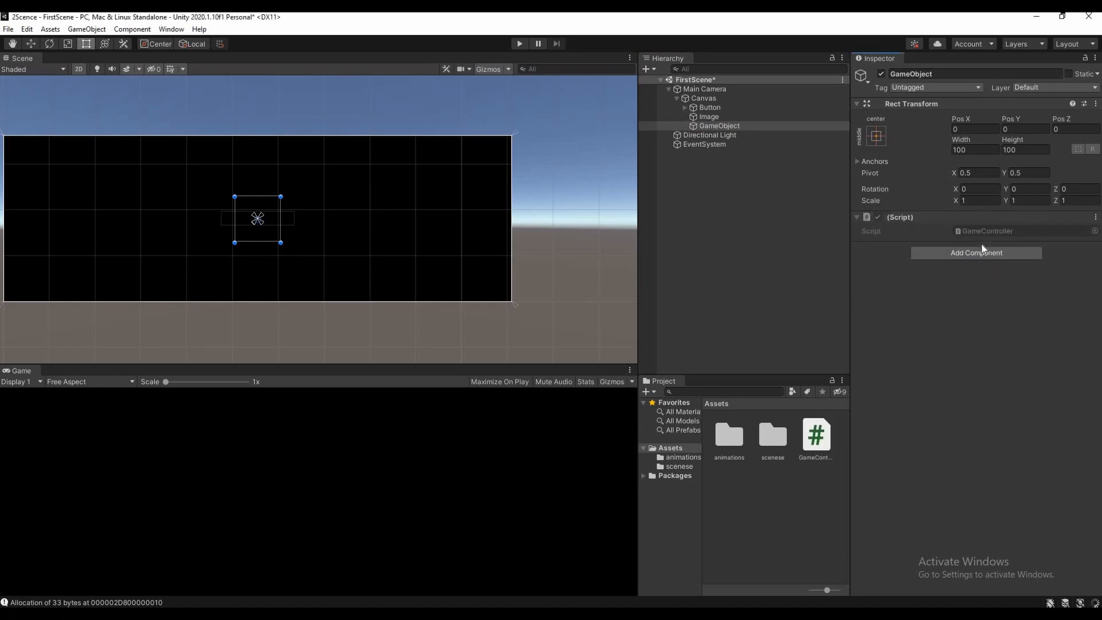
Open the GameController script in Visual Studio Code and delete the Update method with its comment.
double_click(820, 443)
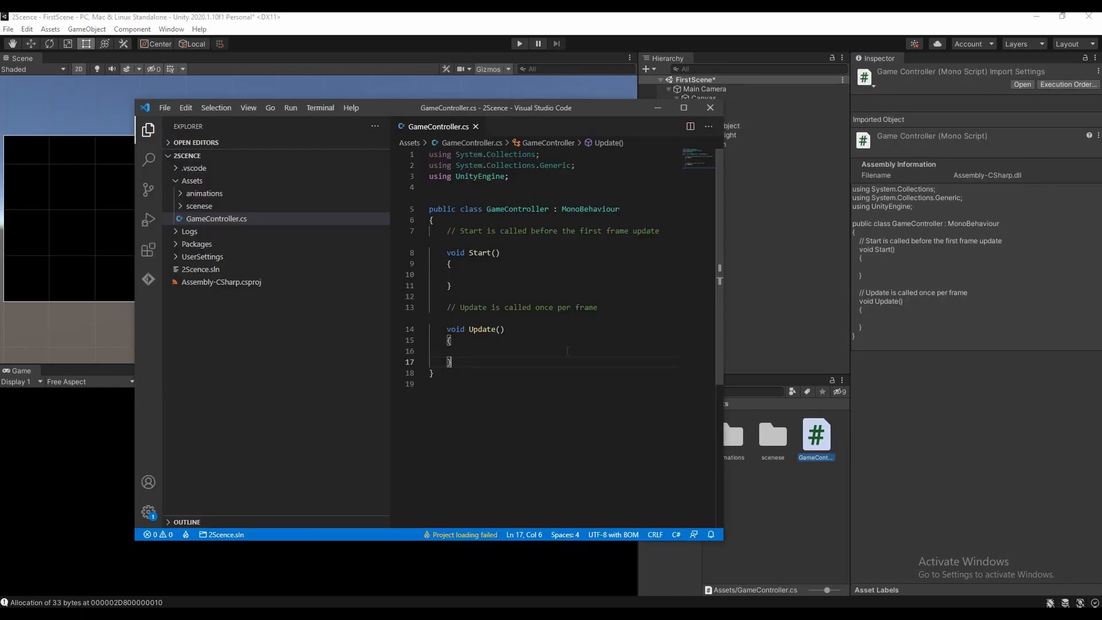
key(shift+Up)
key(shift+Up)
key(shift+Up)
key(shift+Up)
key(shift+Up)
key(BackSpace)
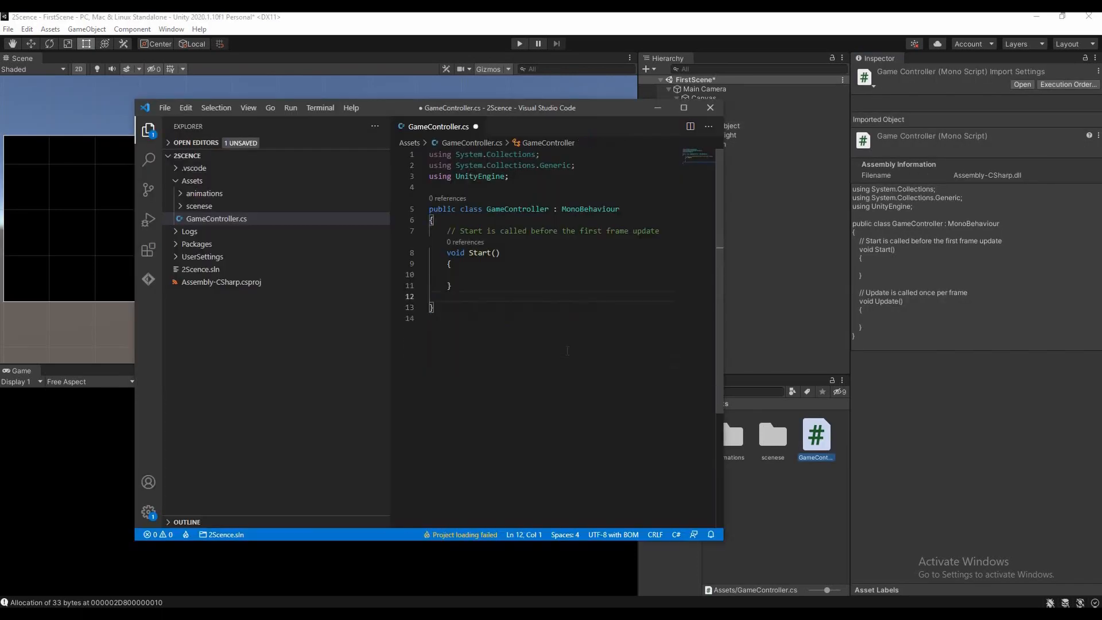
Add the directive "using UnityEngine.SceneManagement;" above the GameController class.
click(466, 183)
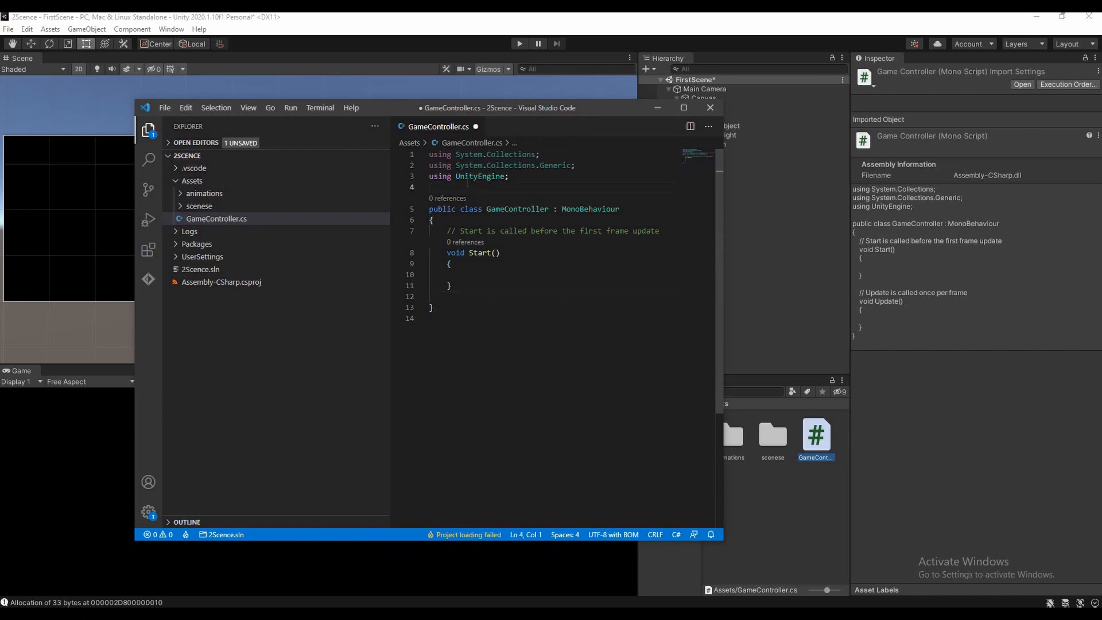
key(Return)
text(using)
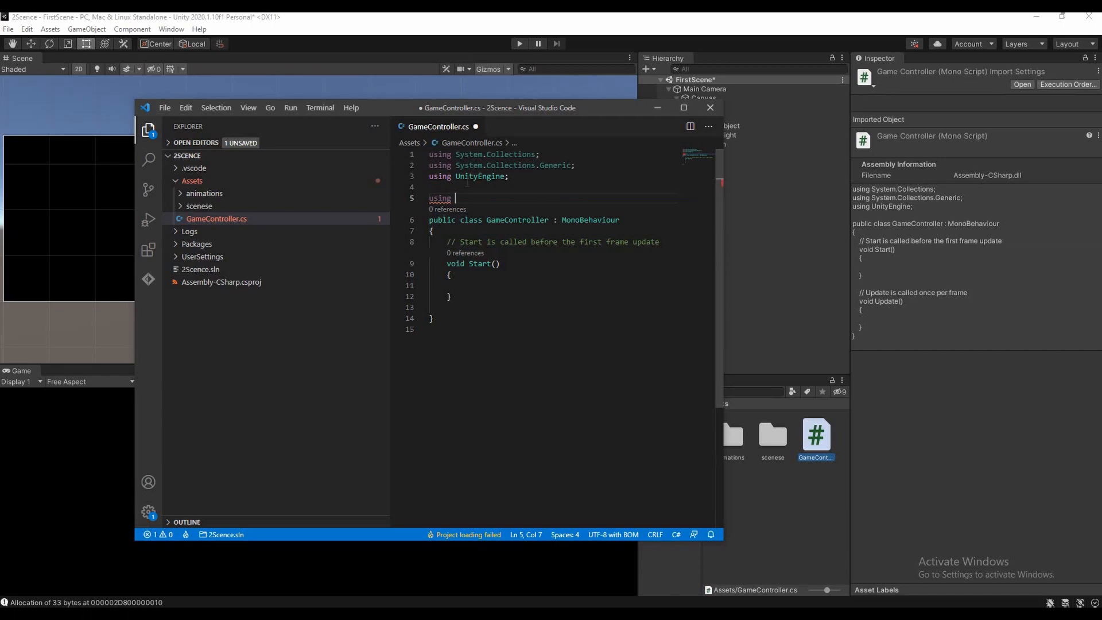
text( UnityEngine.)
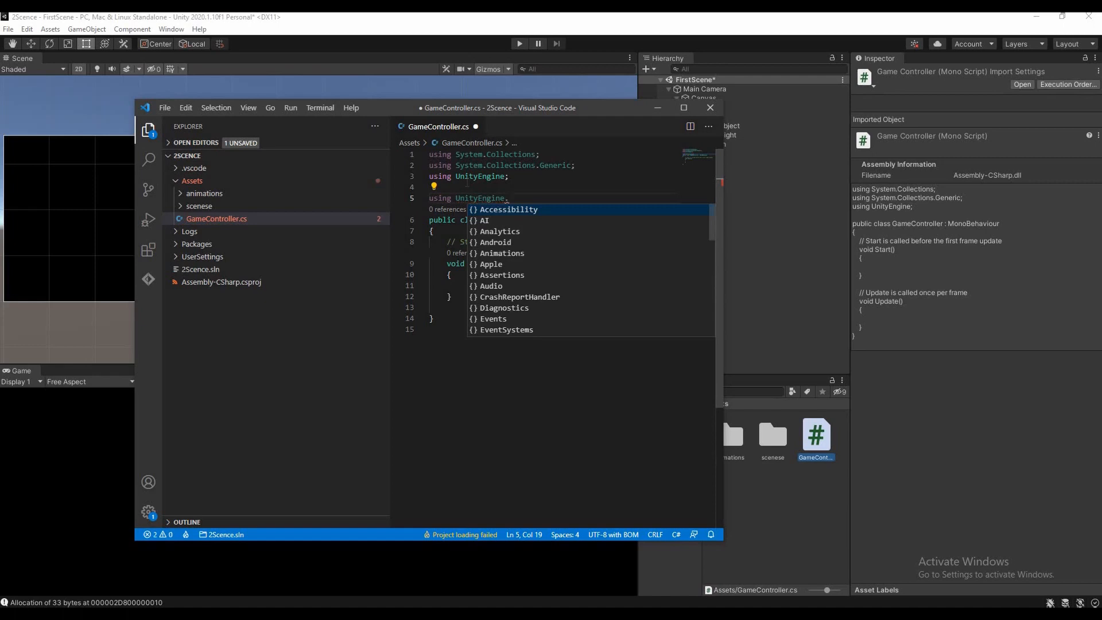
text(SceneManagement;)
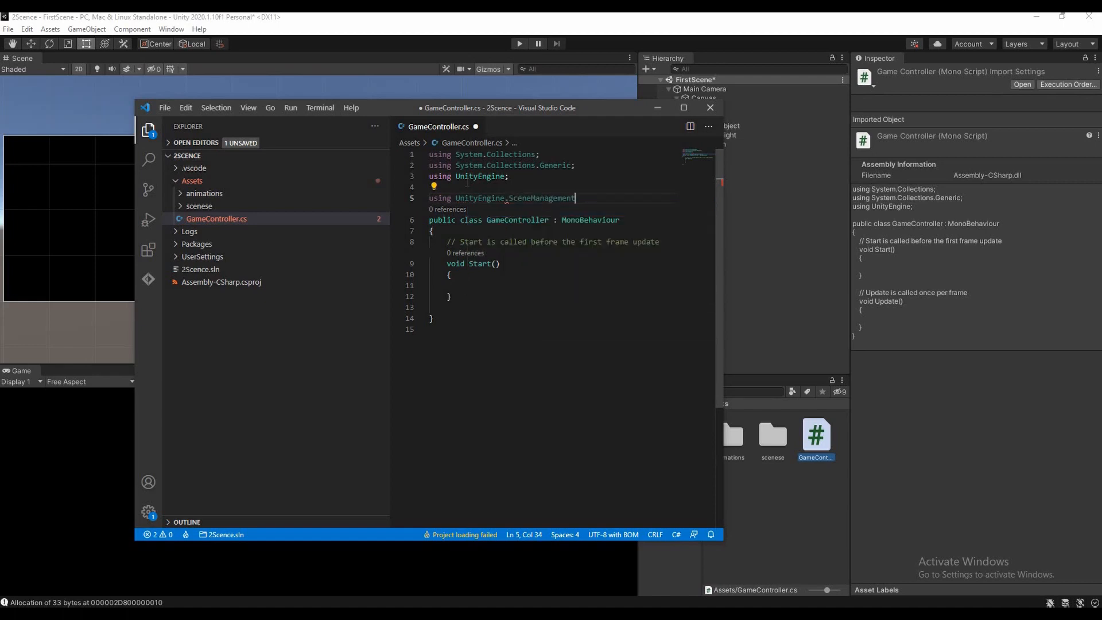
Add an empty public void method named switch2Scene2() below Start in the GameController class.
key(Down)
key(Down)
key(Down)
key(Down)
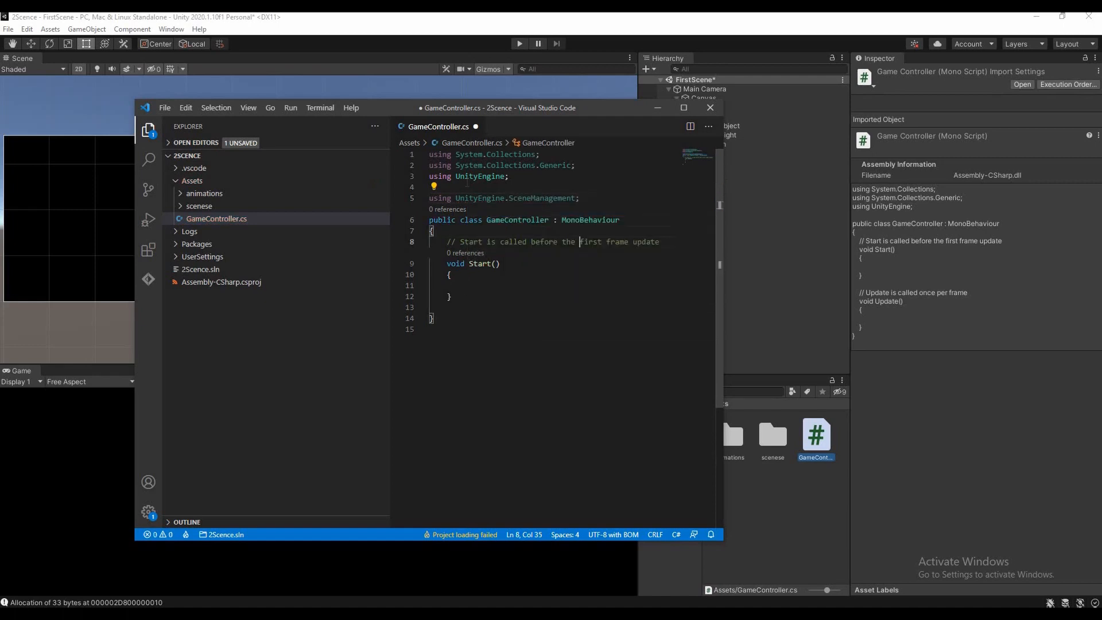
key(Down)
key(Down)
key(Down)
key(Down)
key(Return)
text(public)
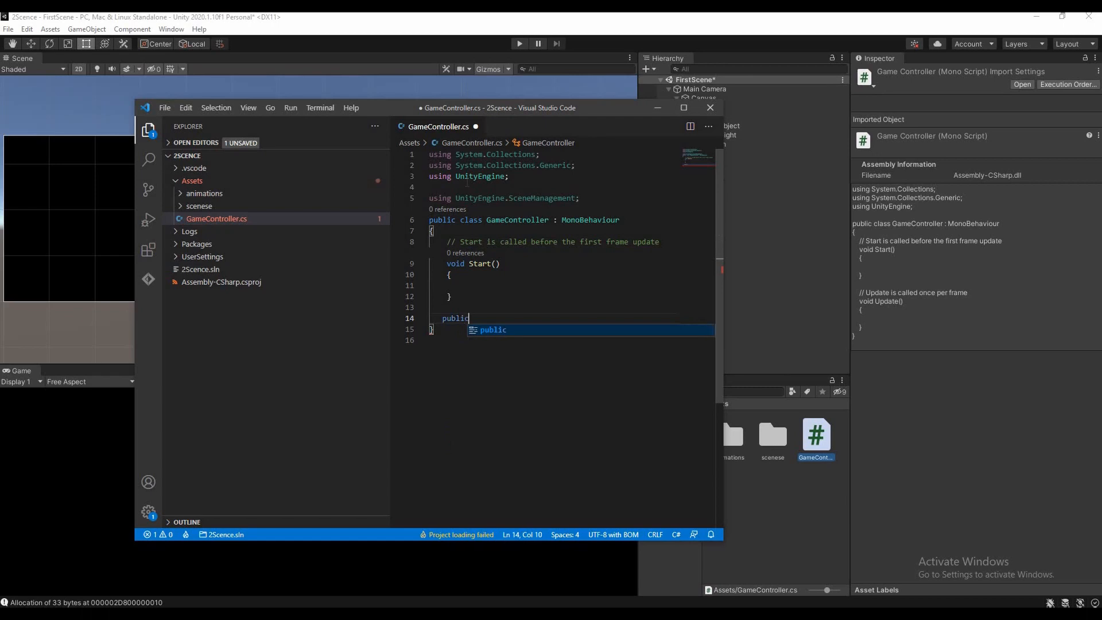
text( vou)
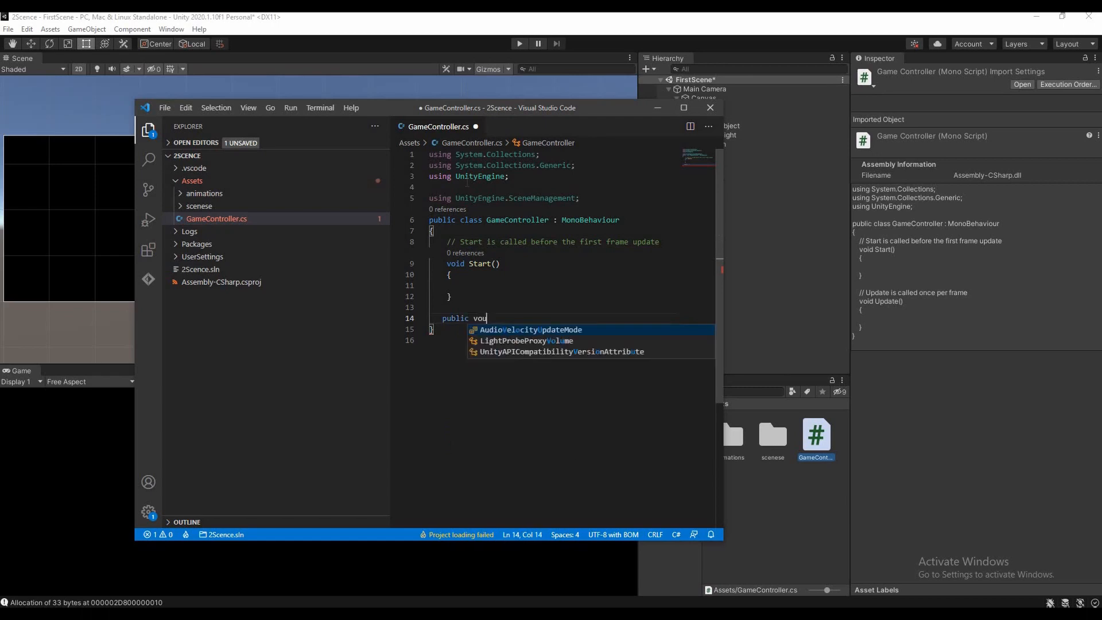
key(BackSpace)
text(id)
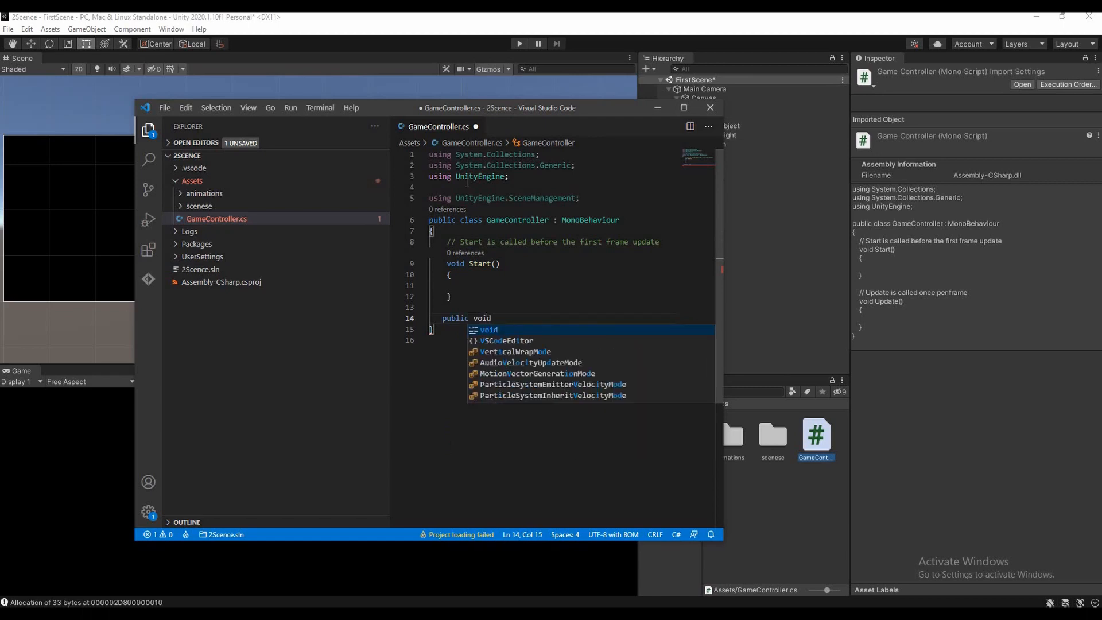
text( switch2)
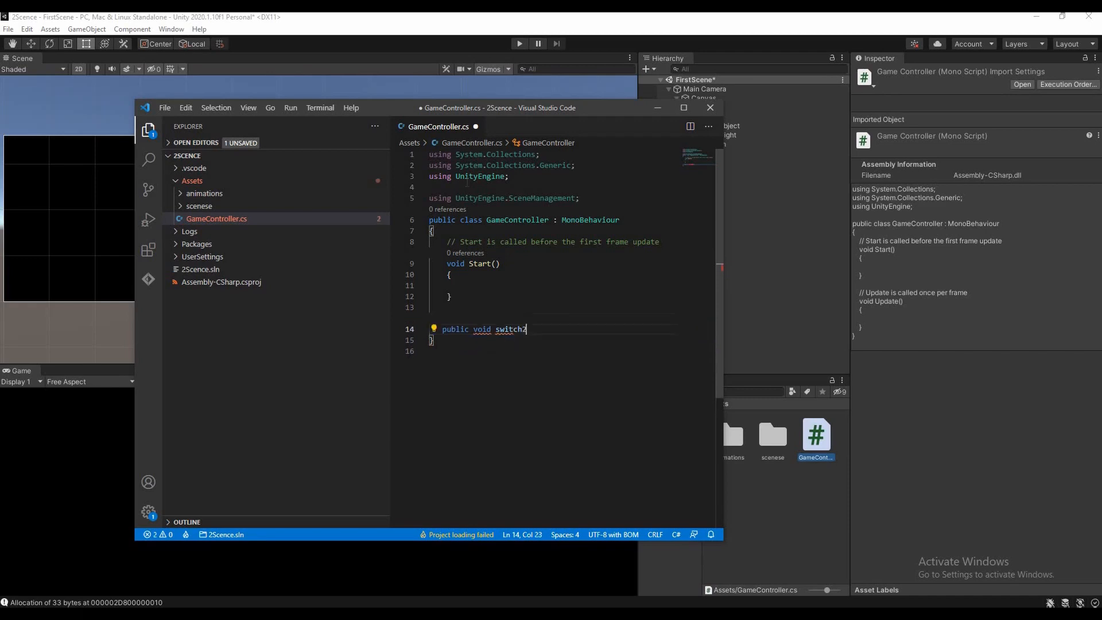
text(Scene2())
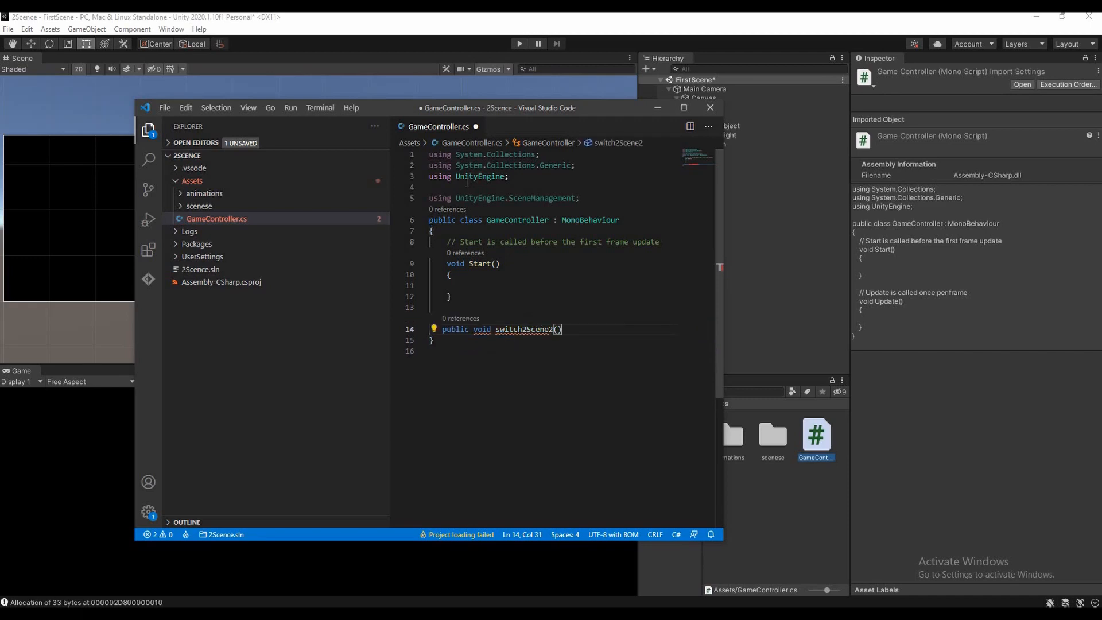
text( {)
key(Return)
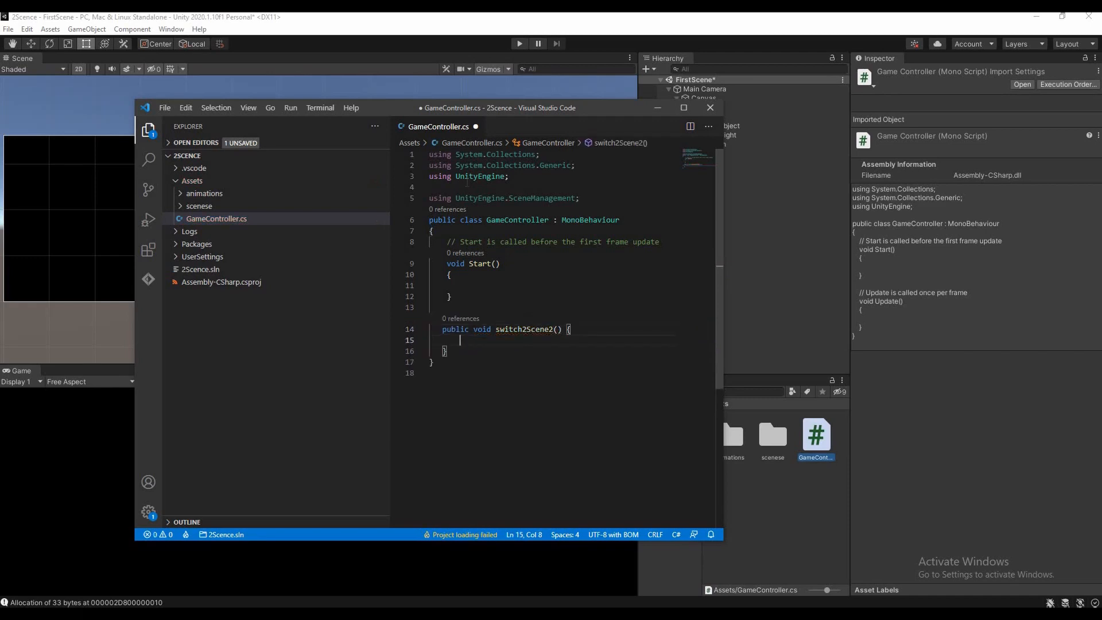
Add the statement SceneManager.LoadScene("SeceondScene"); inside the switch2Scene2() method and save the script.
text(Scene)
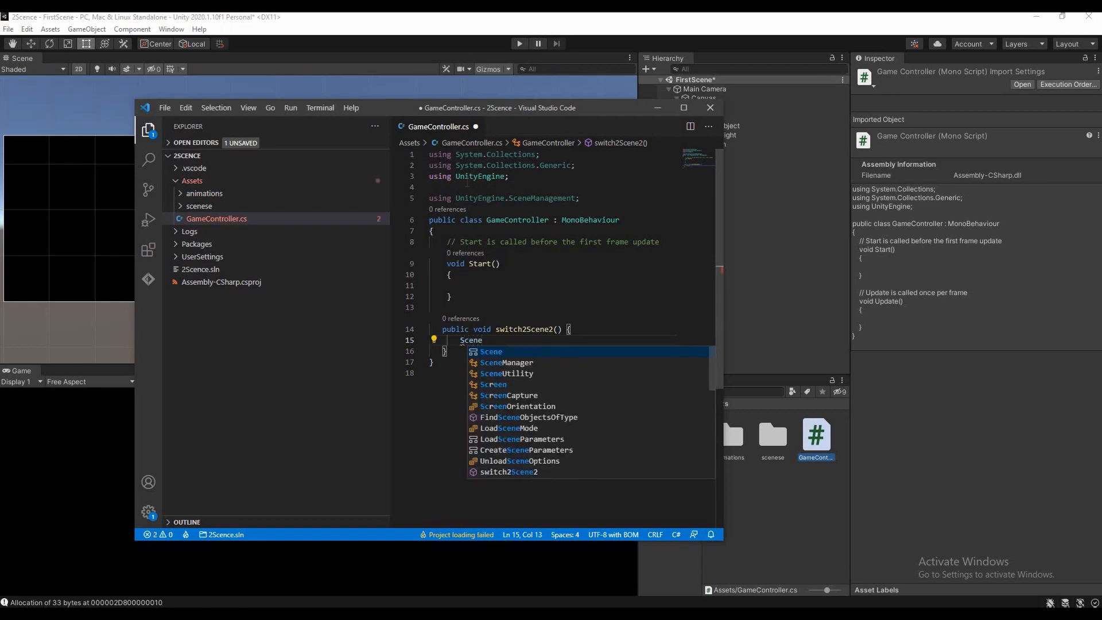
text(Manager.load)
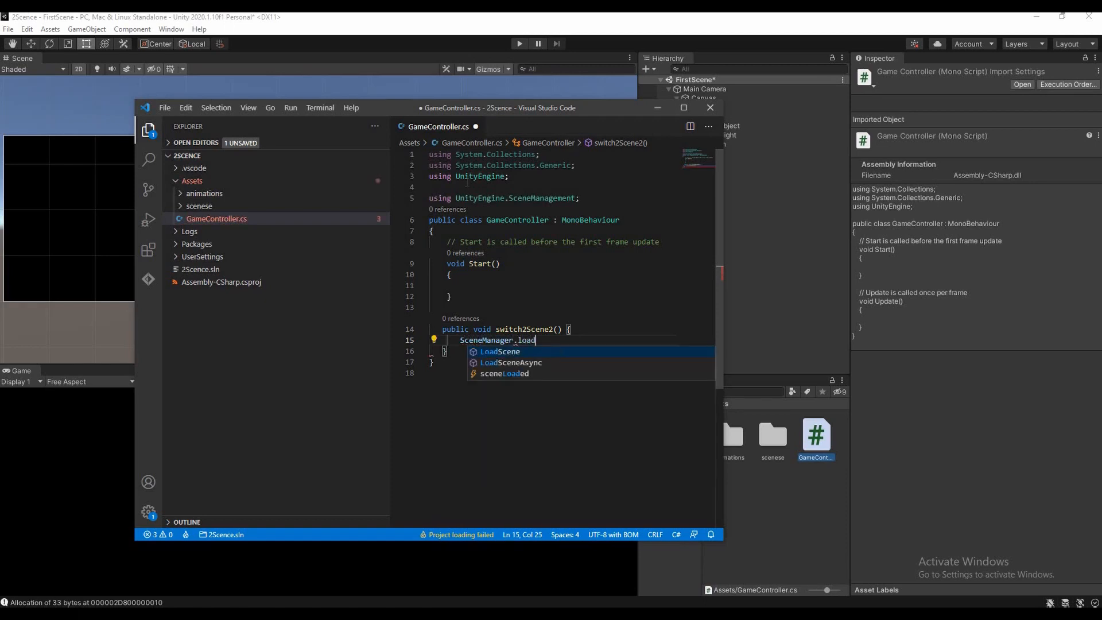
key(Tab)
text(("Se)
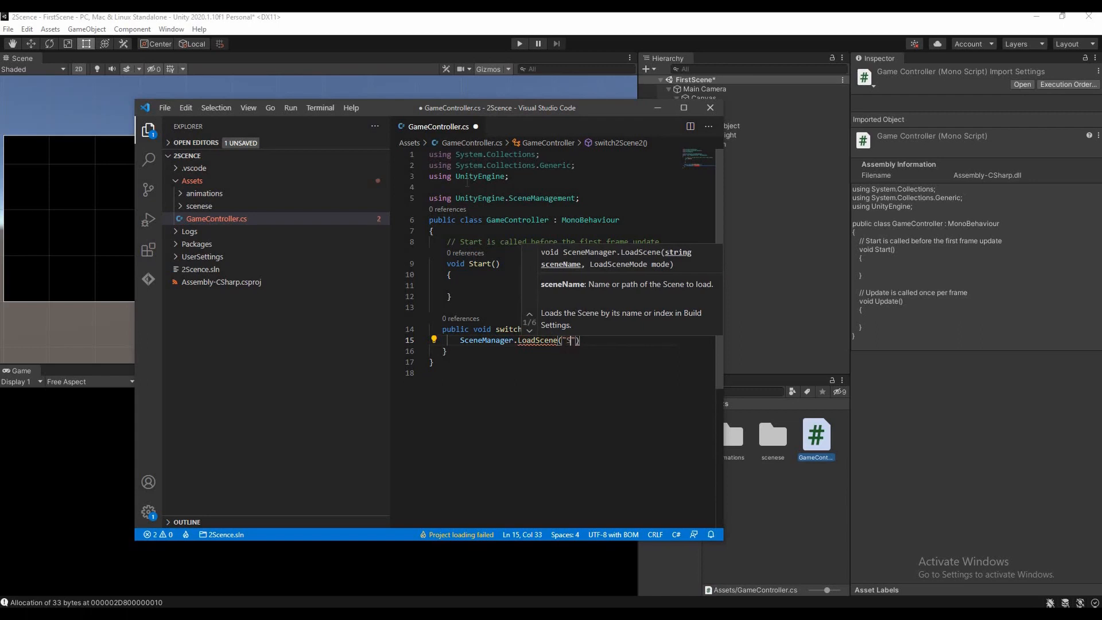
text(e)
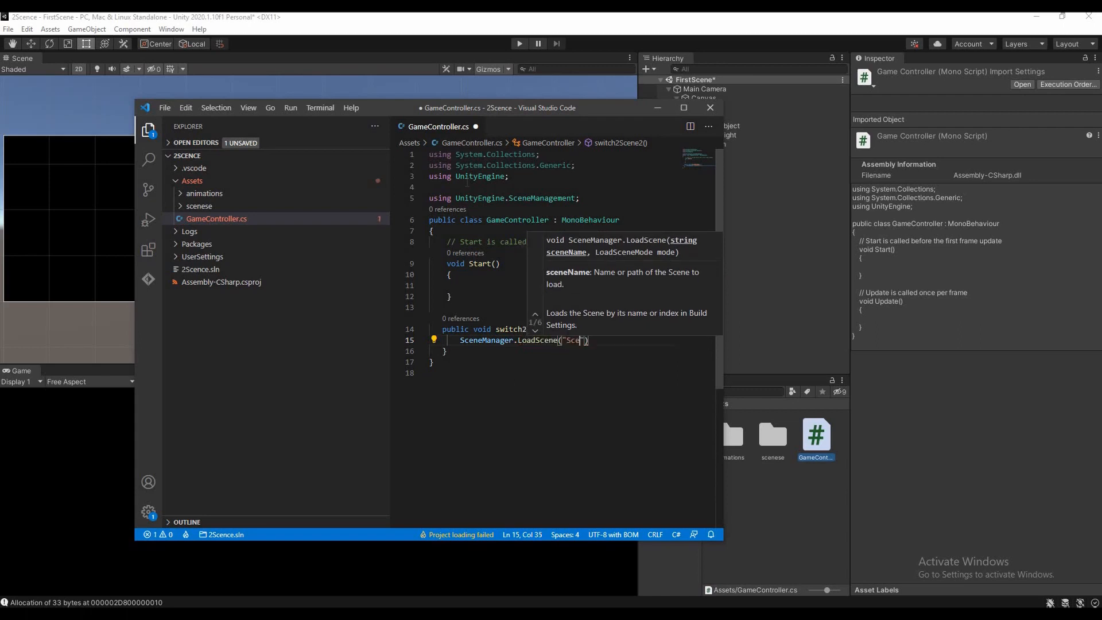
text(eondS)
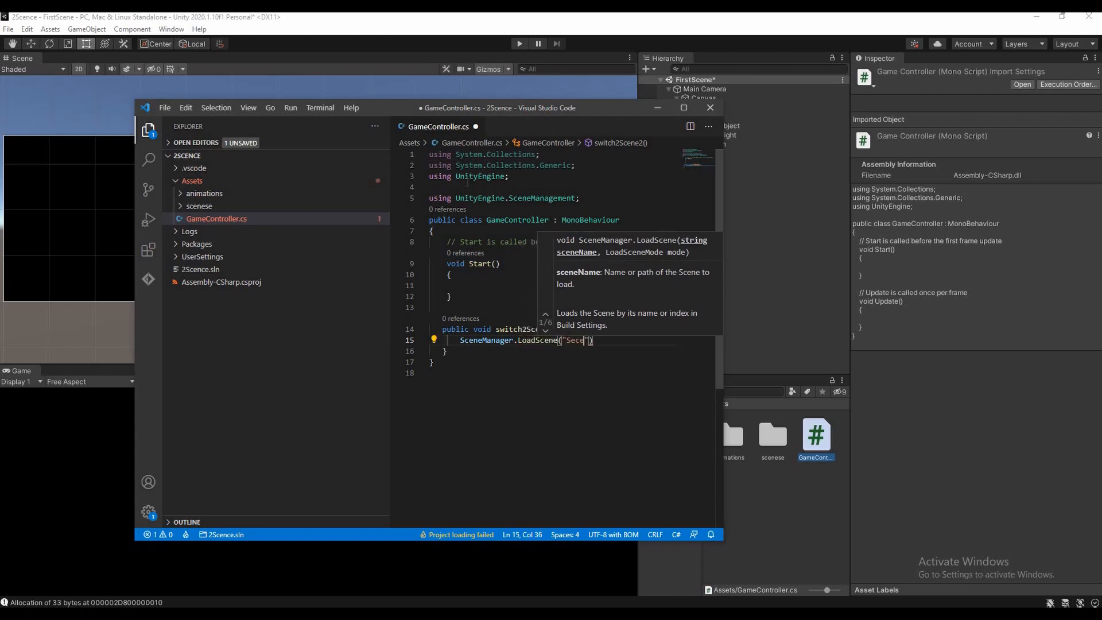
text(cene")
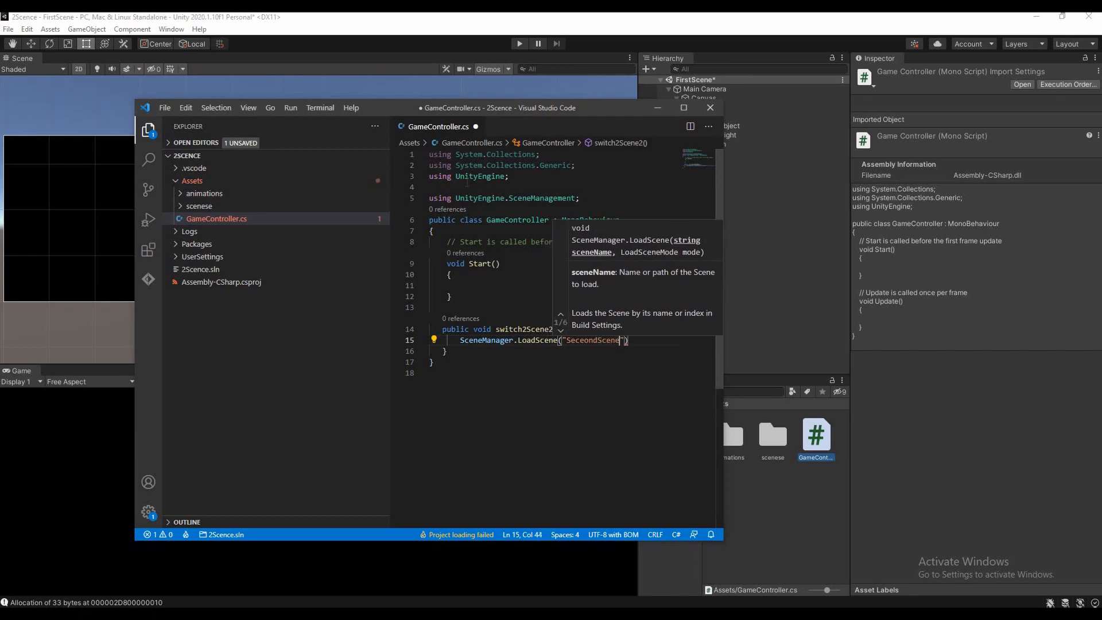
text()l)
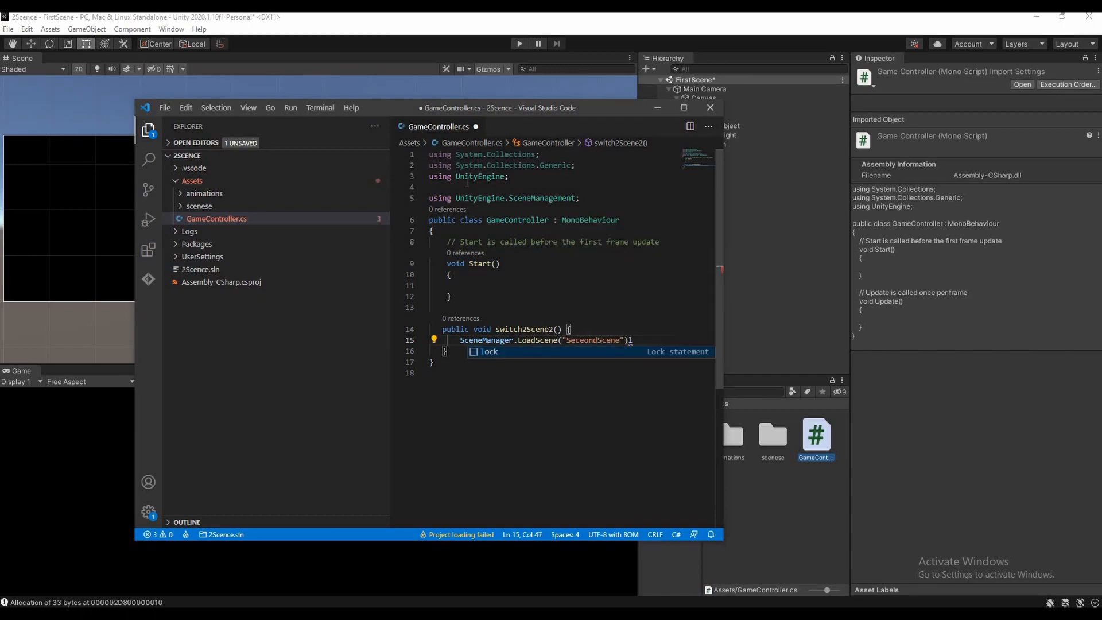
key(BackSpace)
text(;)
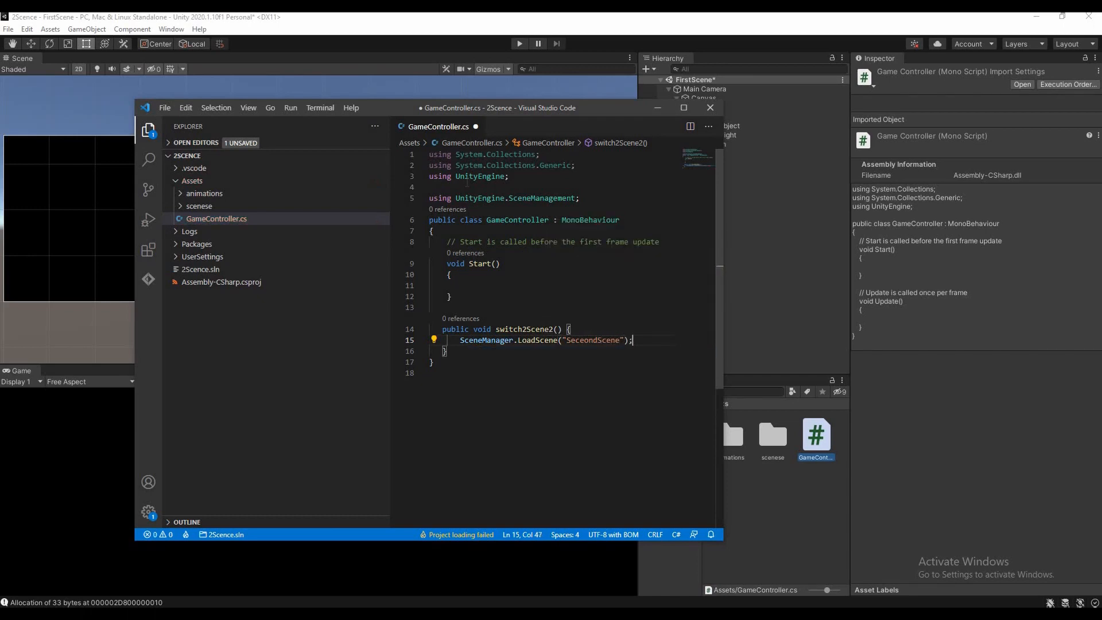
key(ctrl+s)
Declare a public GameObject variable named FadeInImage at the start of the GameController class, above the Start comment, and save.
click(608, 264)
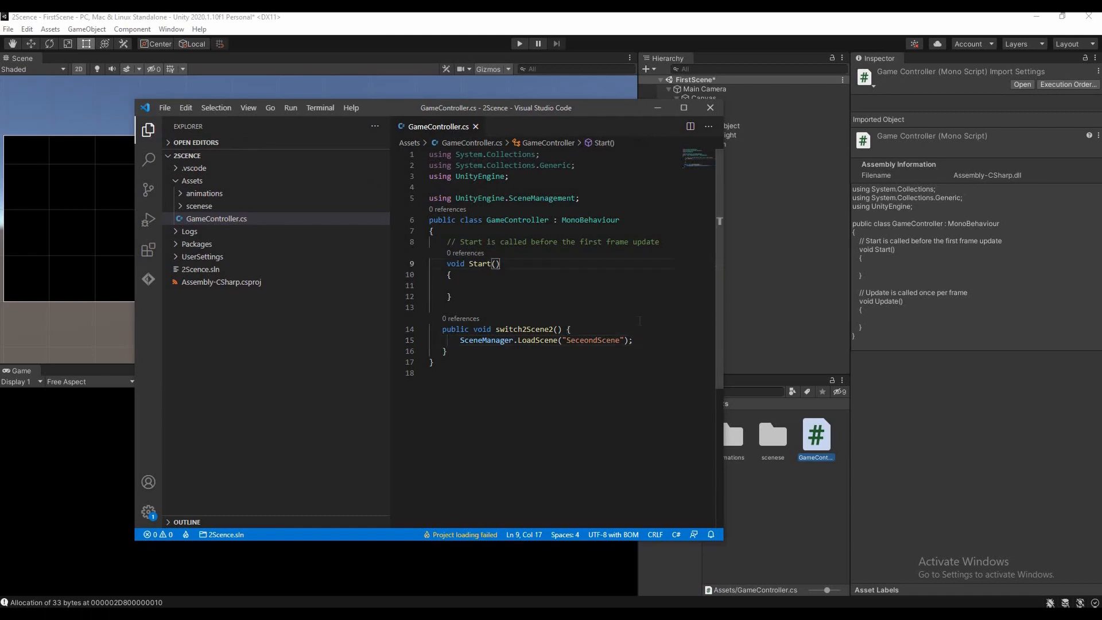
key(Up)
key(Down)
key(Up)
key(Home)
key(Return)
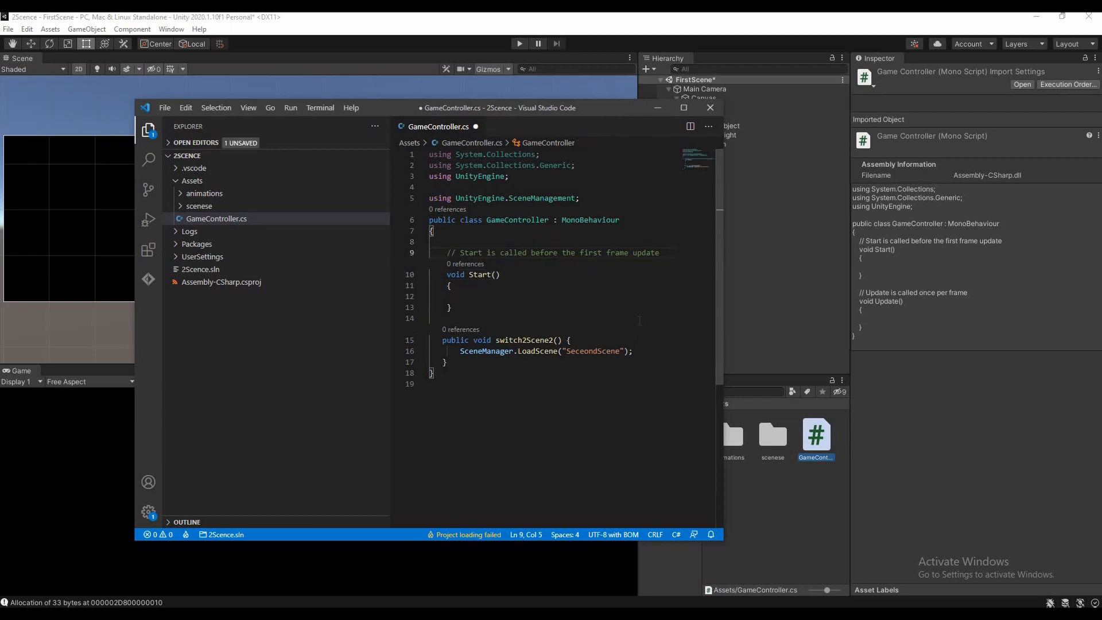
key(Up)
text(publ)
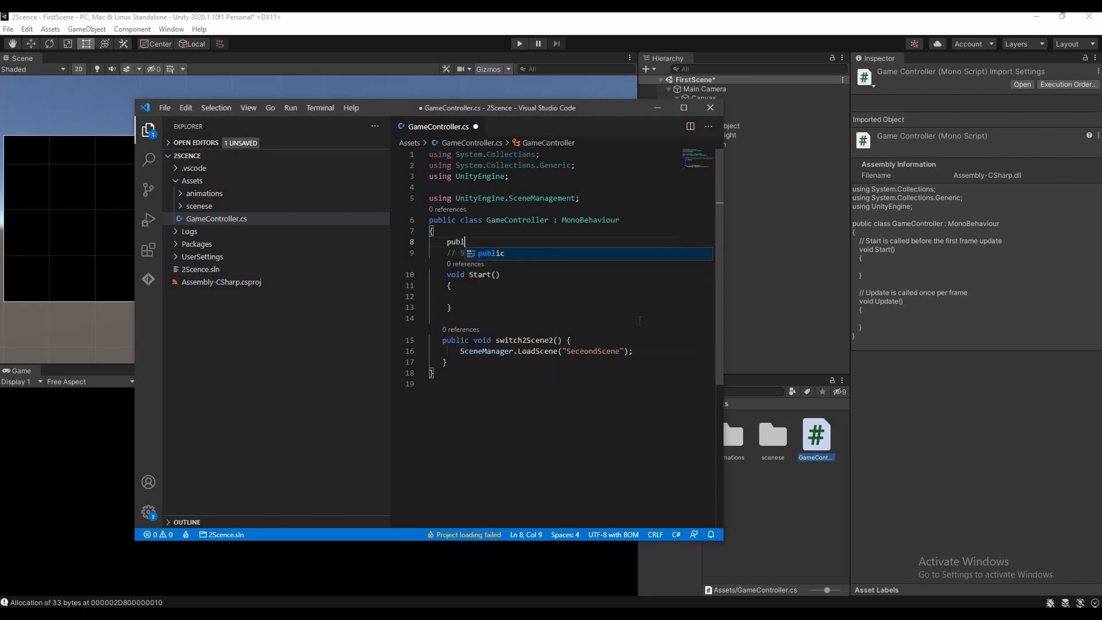
text(ic GameObject)
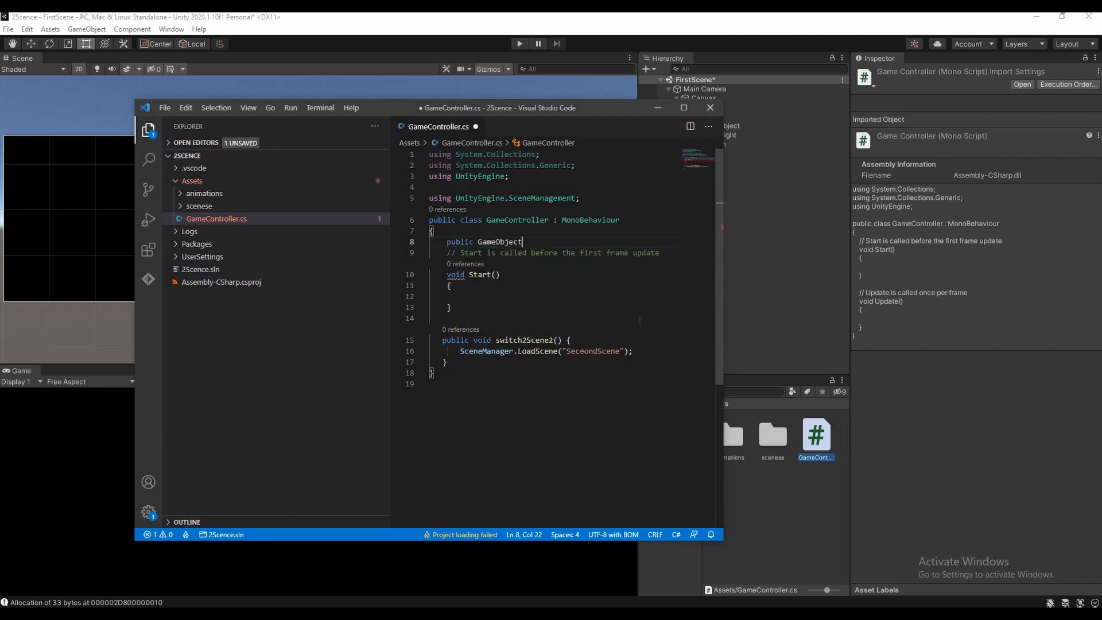
text( Fade)
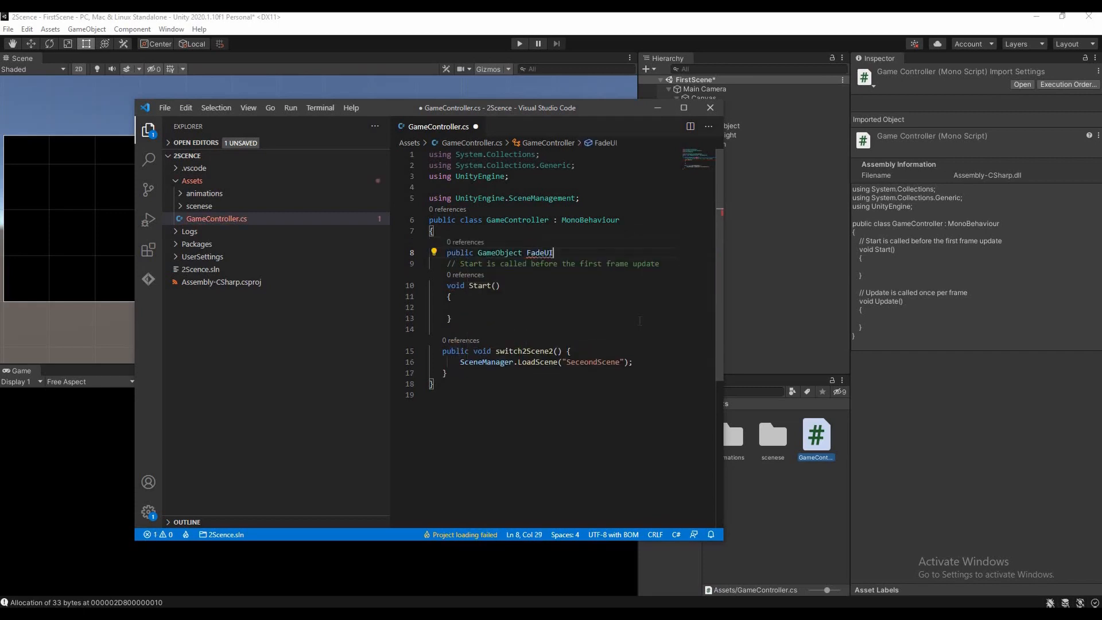
text(InImage;)
key(ctrl+s)
key(Left)
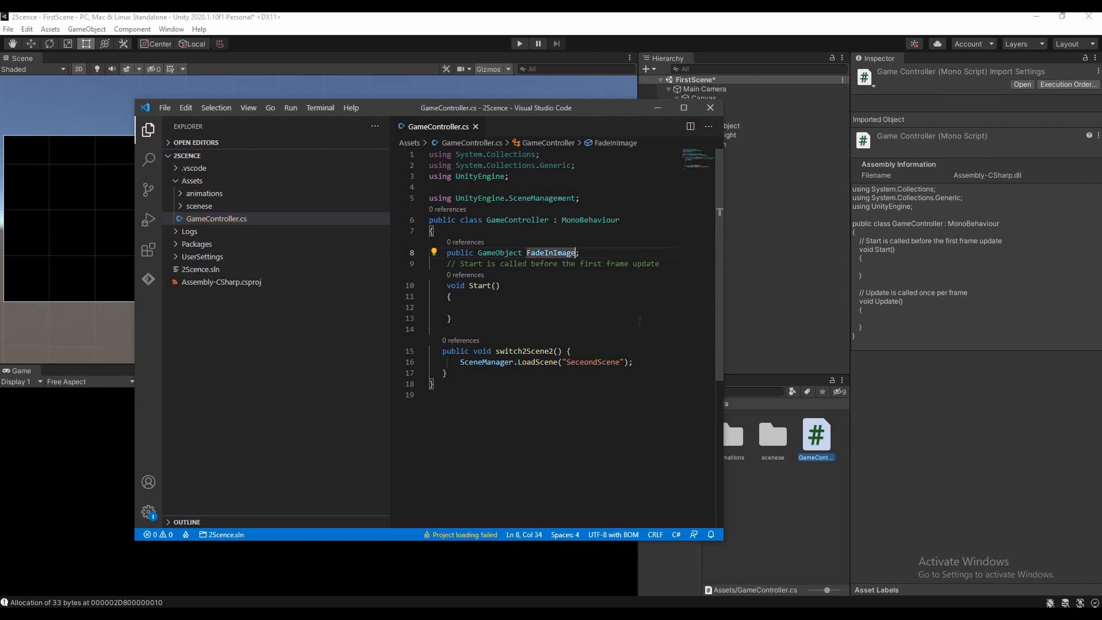
Add the statement FadeInImage.SetActive(true); inside the Start method and save the script.
click(525, 304)
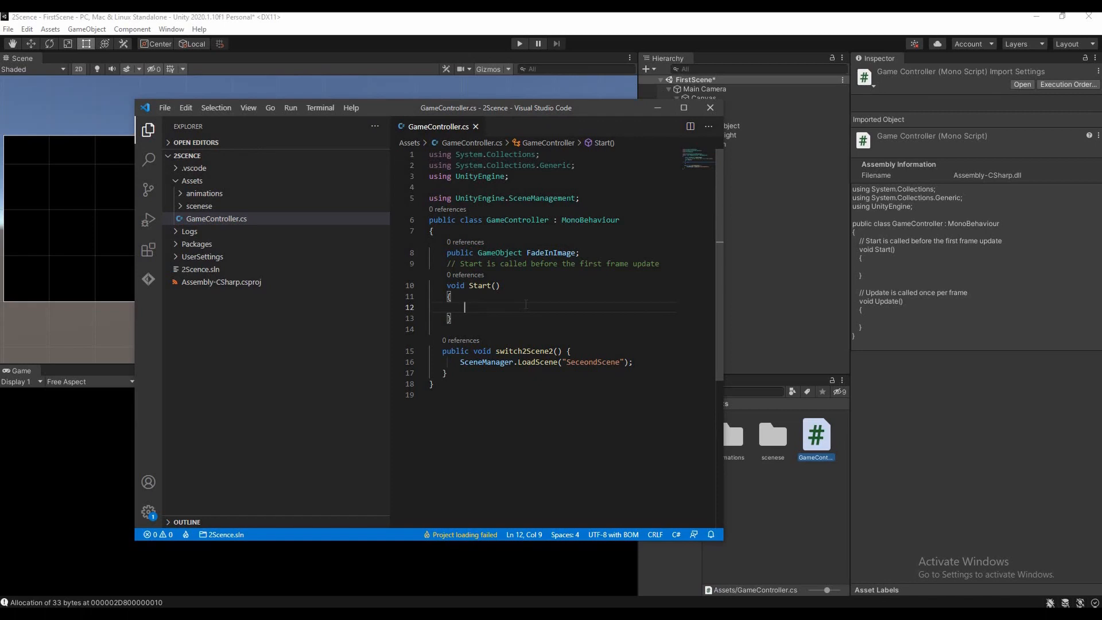
text(FadeInI)
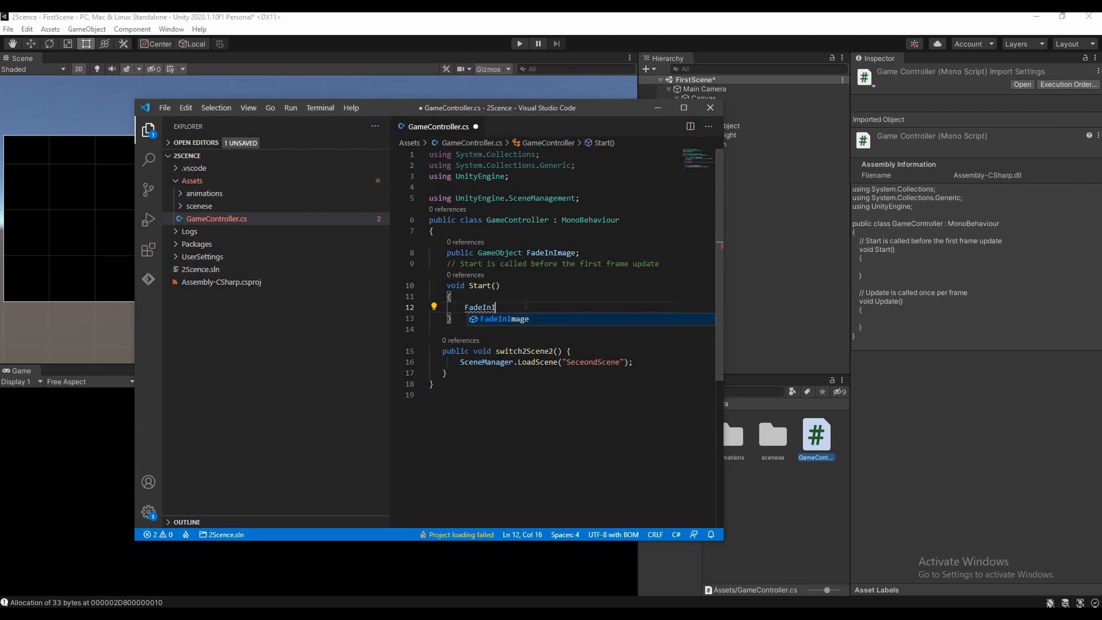
key(Tab)
text(.set)
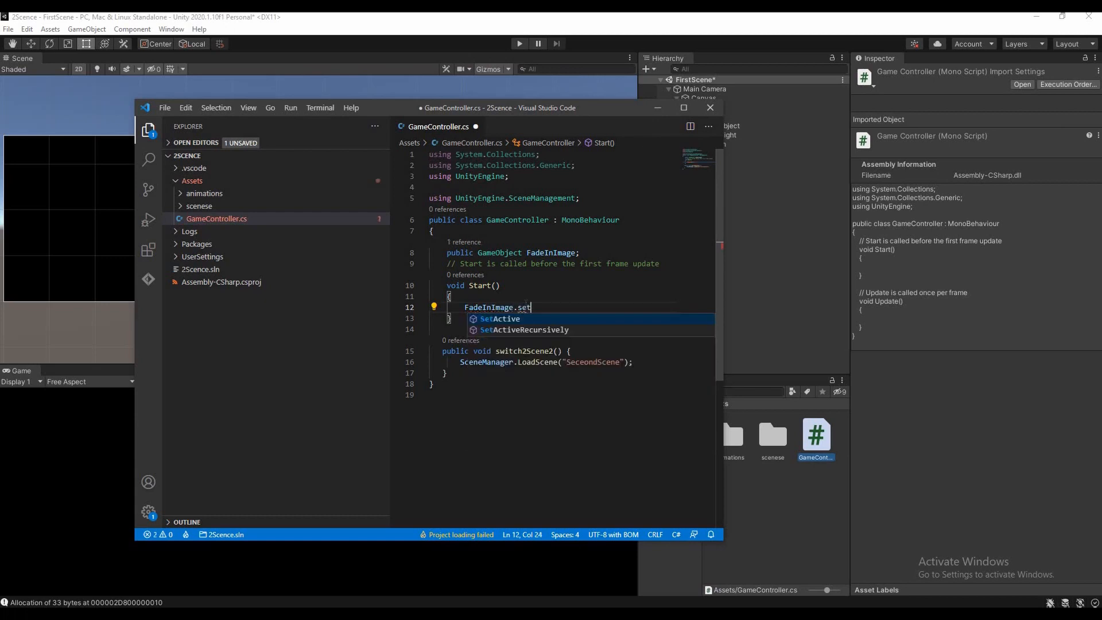
text(A)
key(Tab)
text((tru)
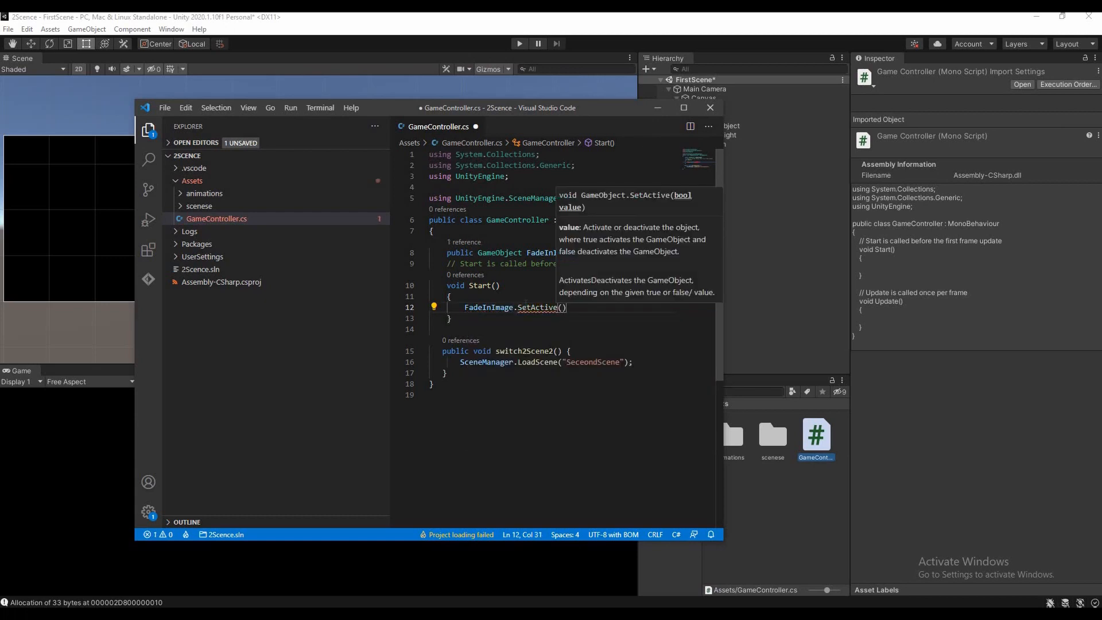
key(Tab)
text())
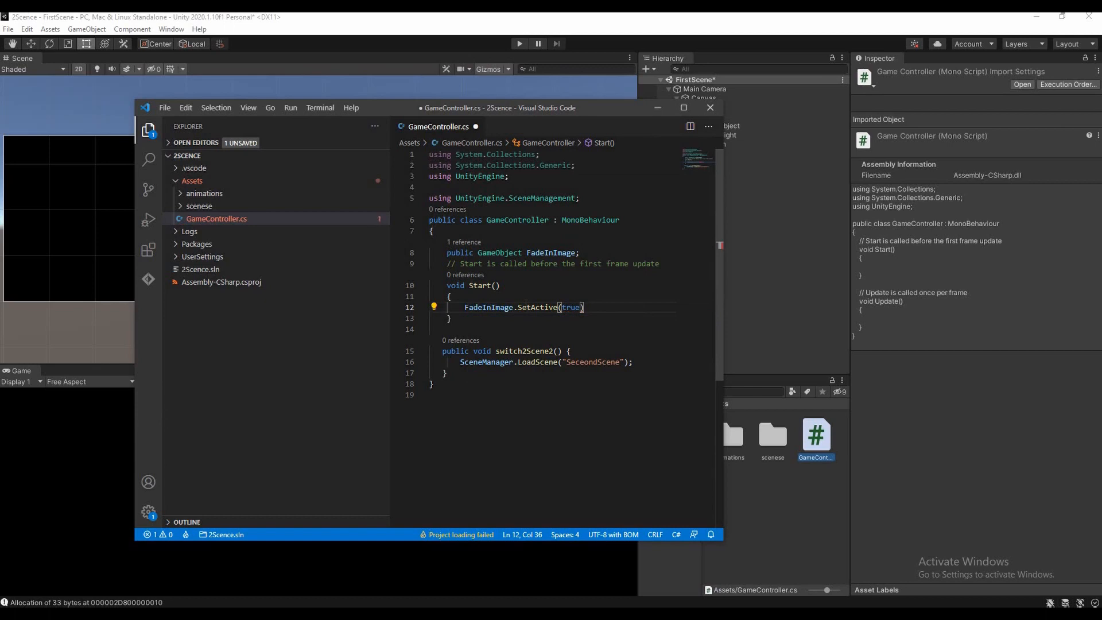
text();)
key(ctrl+s)
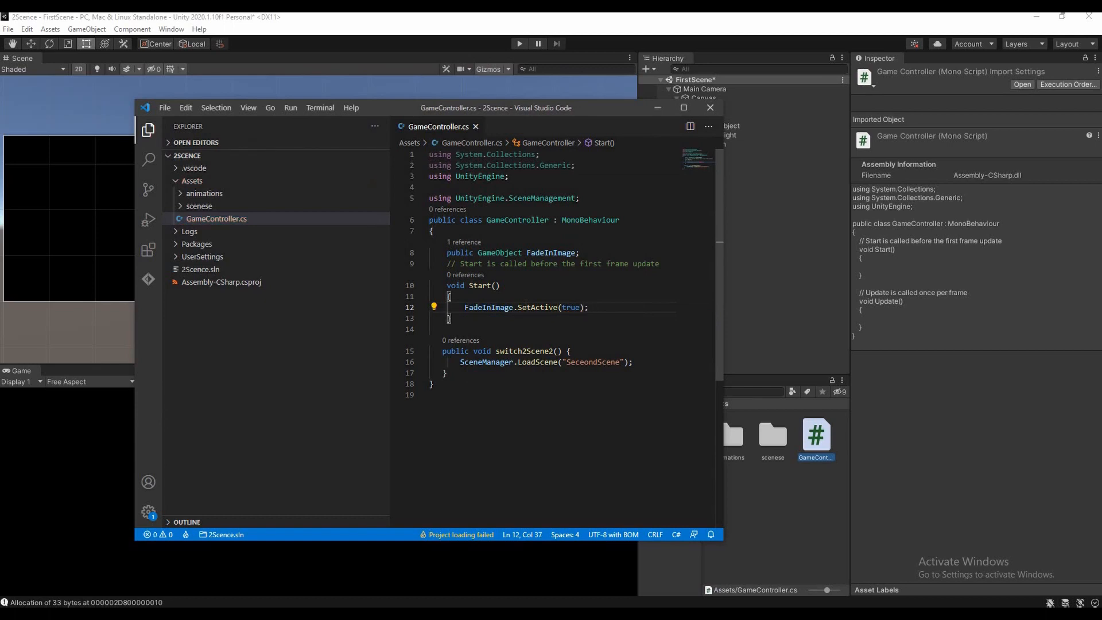
Switch back to Unity and add an On Click event to the Button that calls GameController.switch2Scene2 on the GameObject.
click(743, 107)
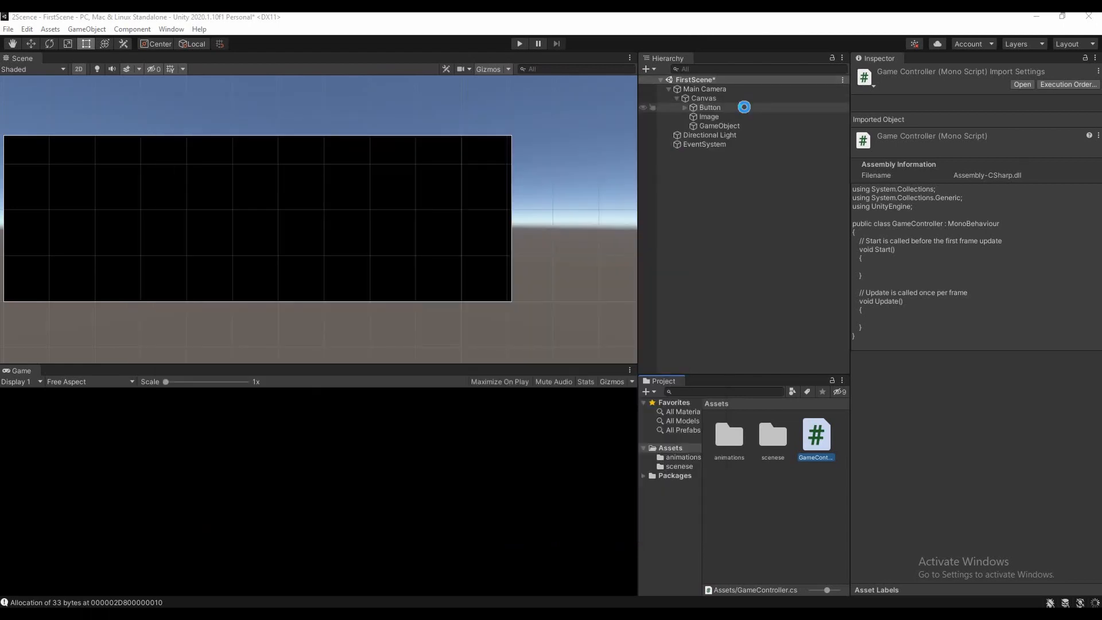
click(708, 109)
click(708, 109)
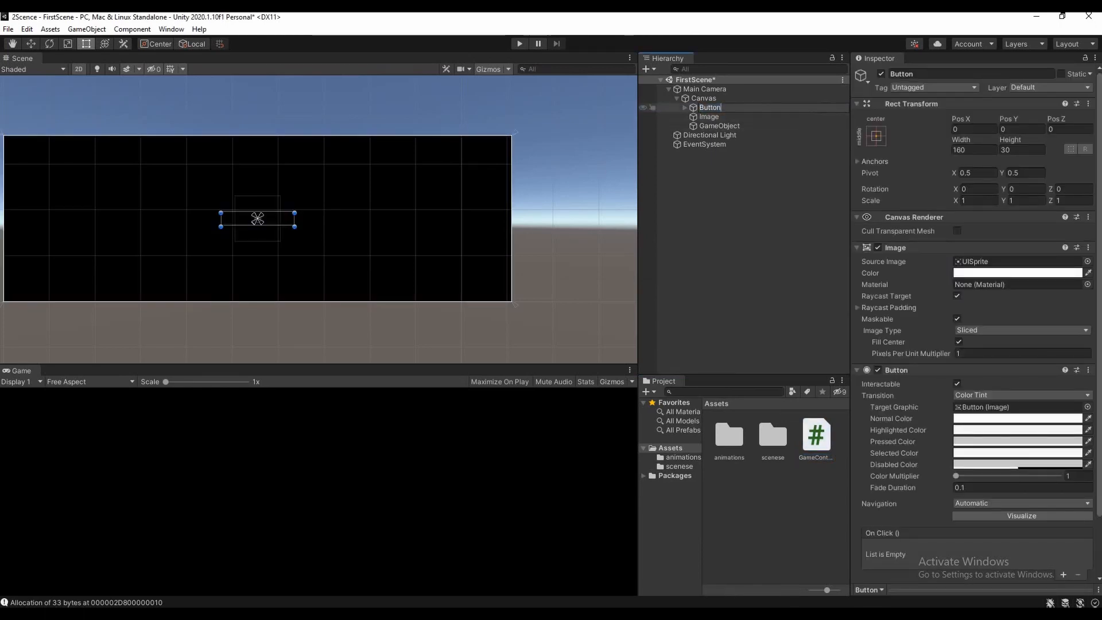
key(Return)
scroll(907, 498, down, 3)
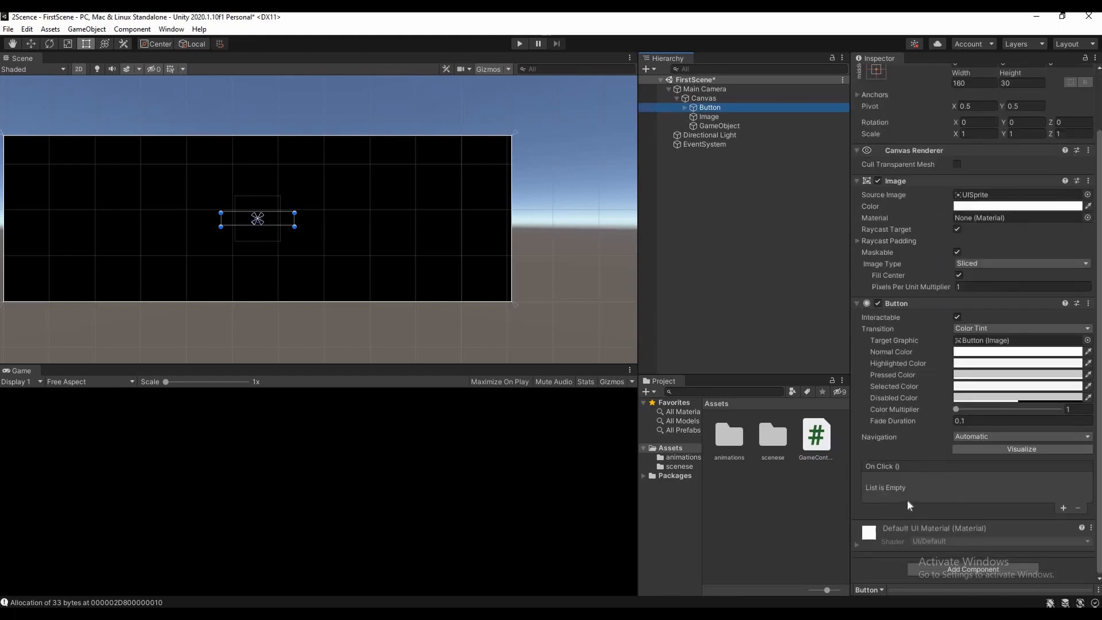
click(1062, 508)
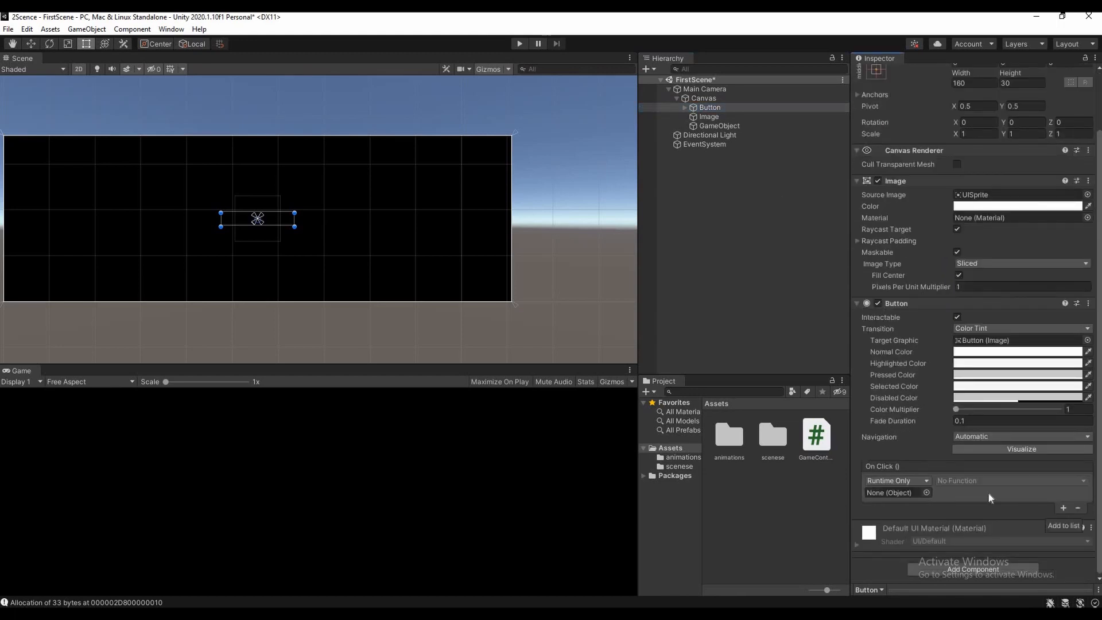
drag(710, 126, 903, 491)
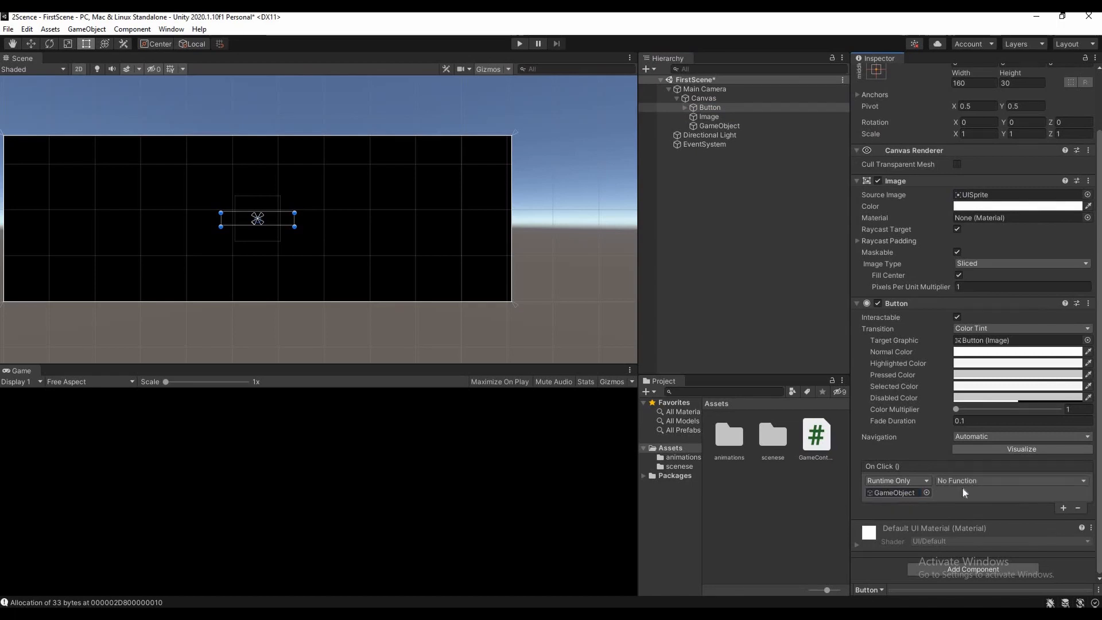
click(1086, 480)
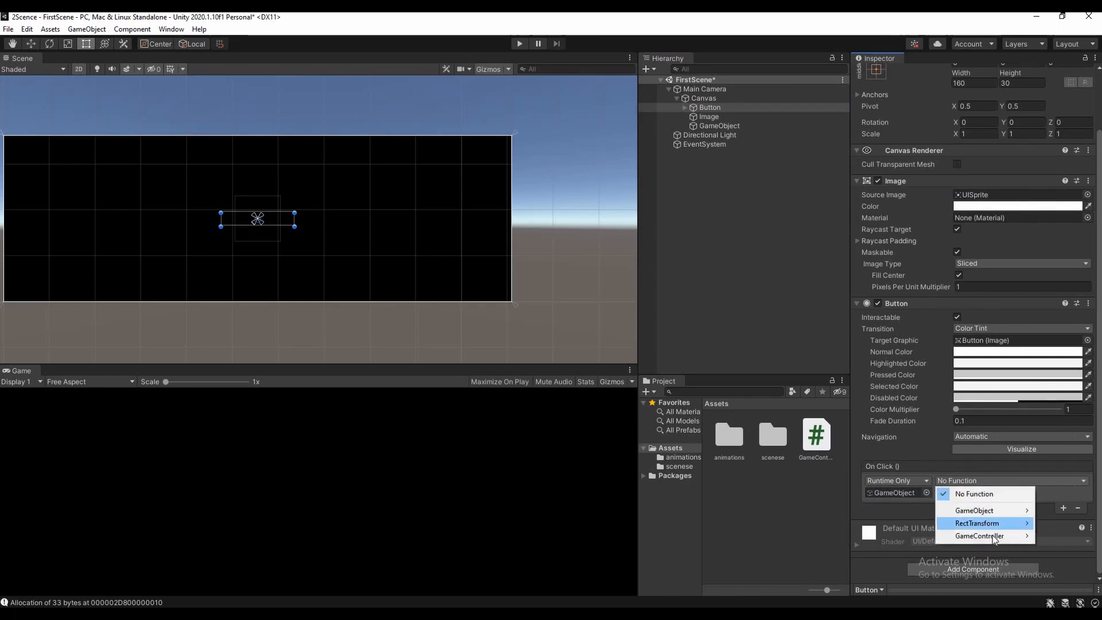
mouse_move(982, 536)
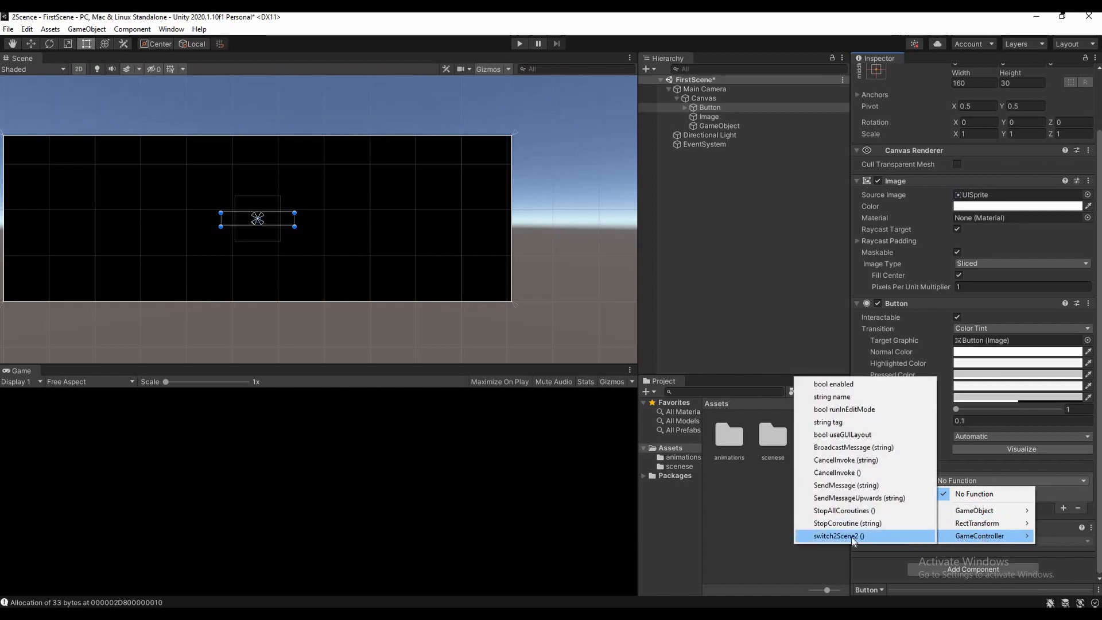
click(853, 538)
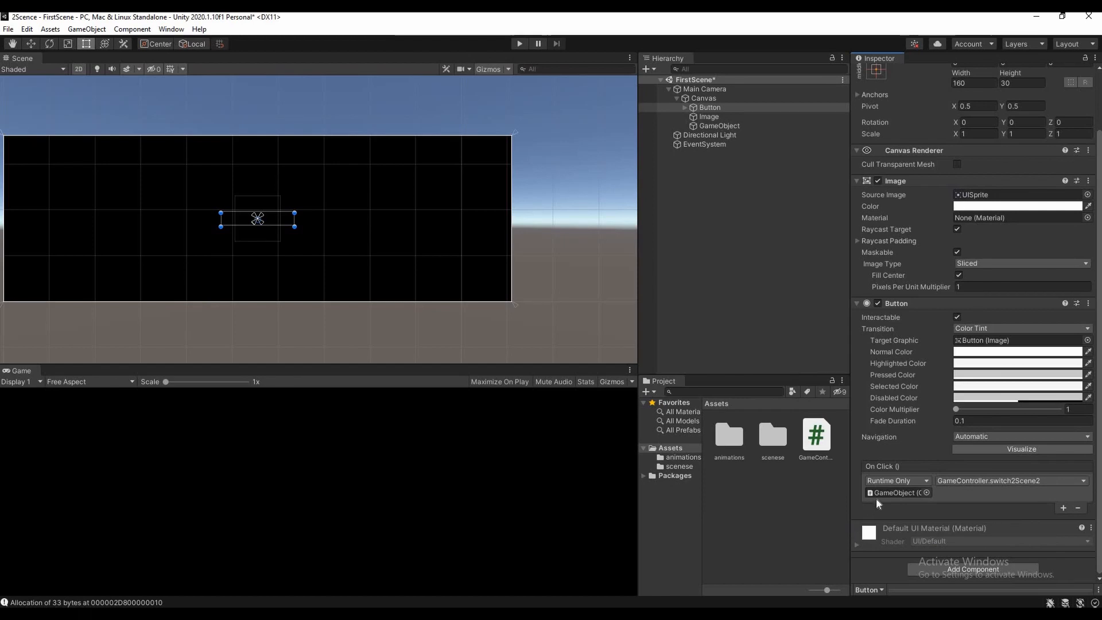
Assign the Canvas's Image object to the Fade In Image field of the GameObject's Game Controller script.
click(701, 126)
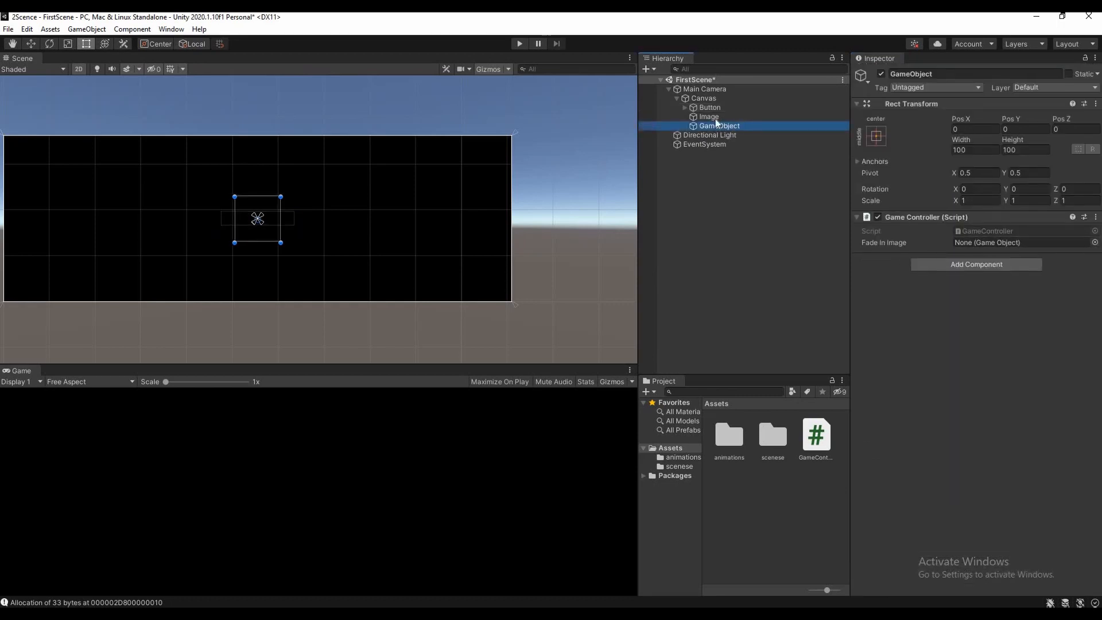
drag(708, 116, 993, 243)
Test FirstScene in play mode and stop the playback.
click(519, 45)
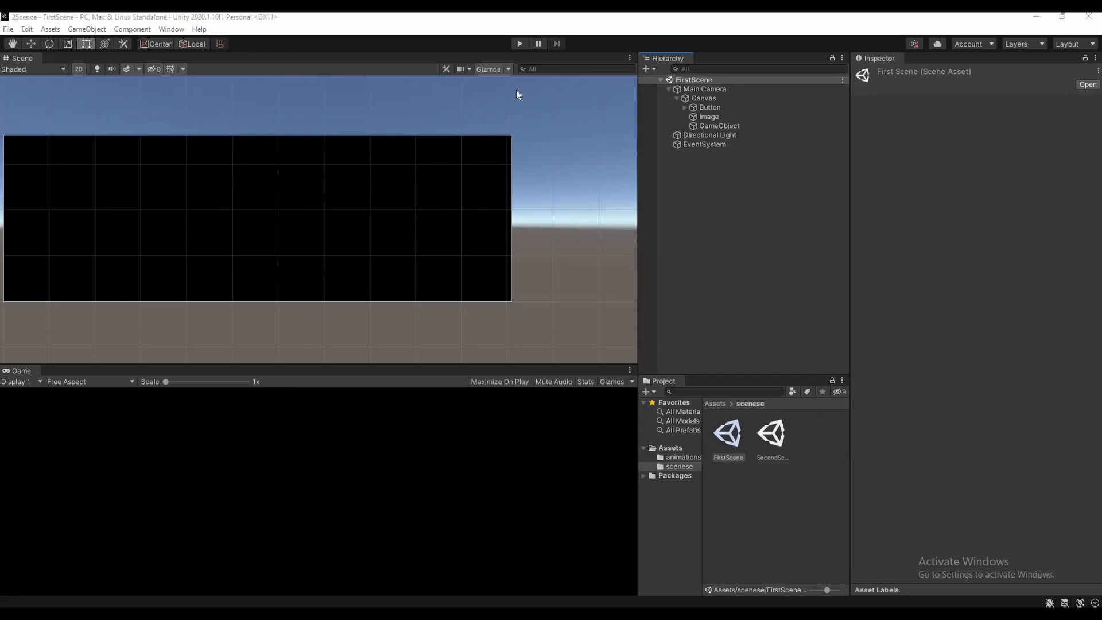
click(519, 44)
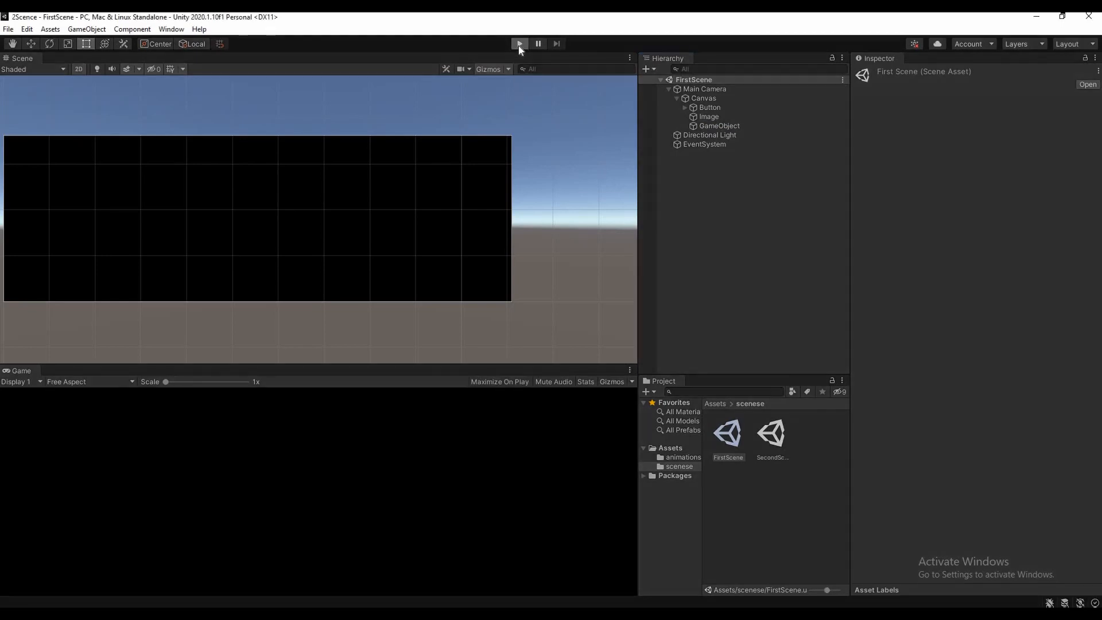
click(519, 44)
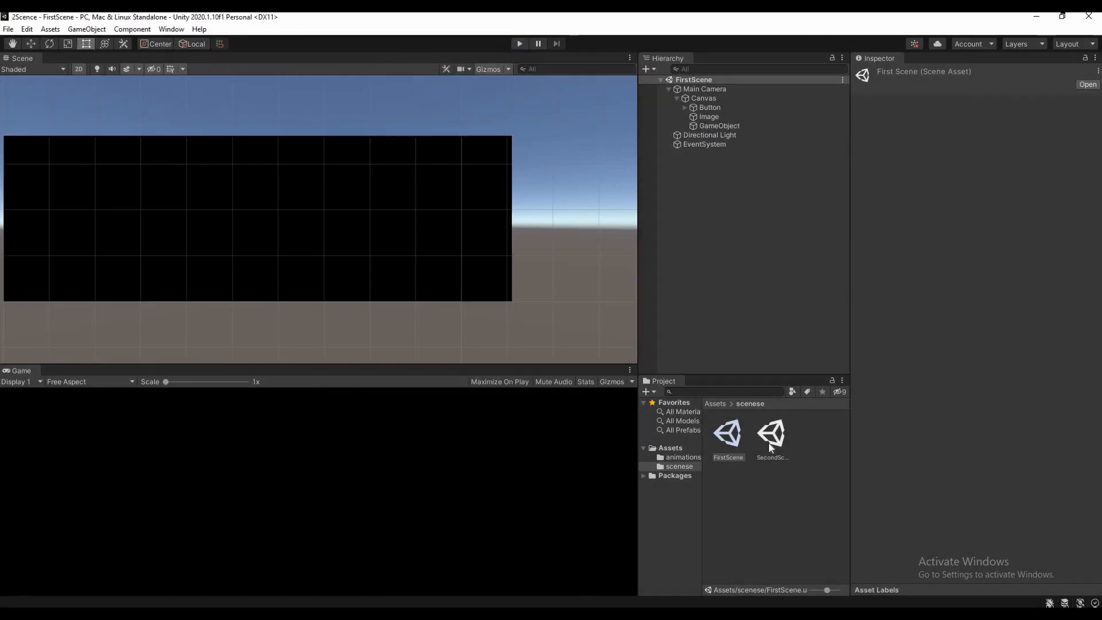
Open SecondScene and add a UI Button as a child of its Canvas.
double_click(771, 434)
click(669, 89)
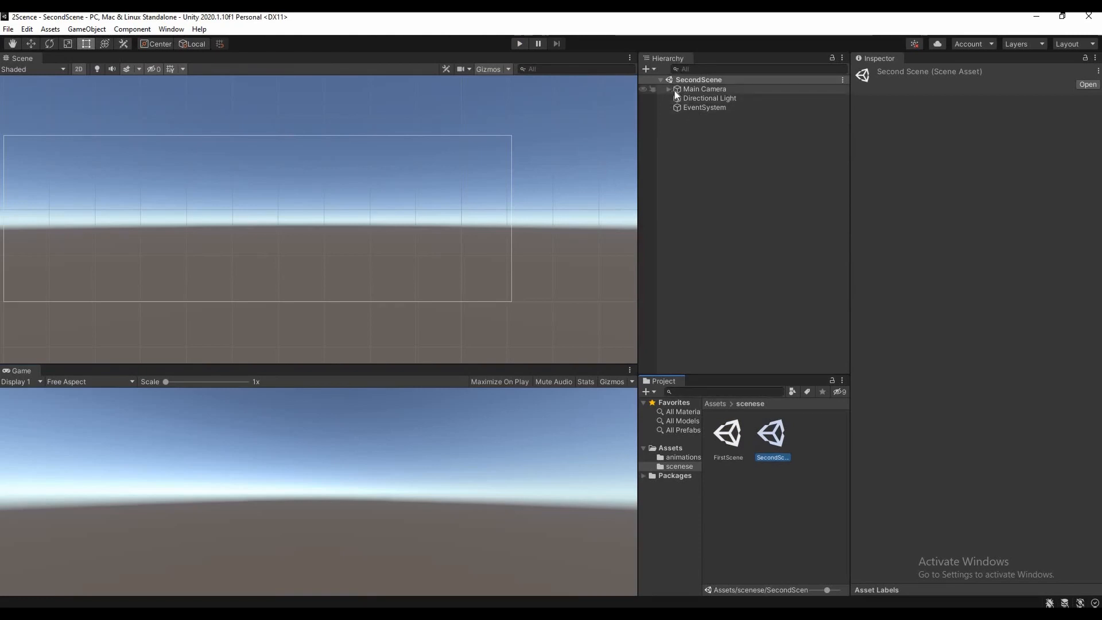
click(693, 98)
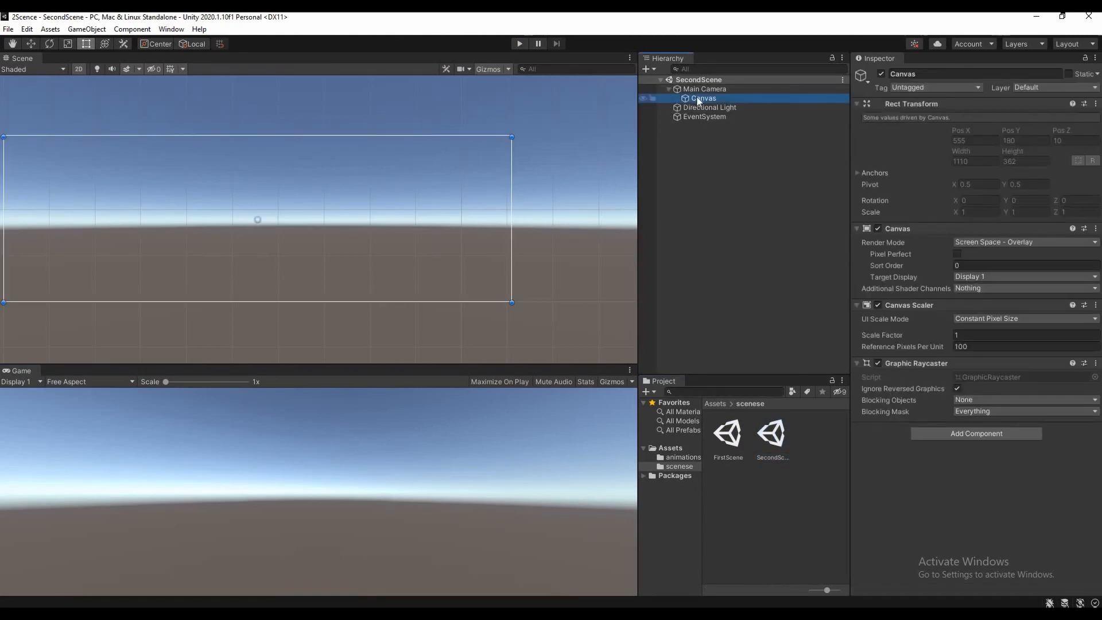
right_click(696, 98)
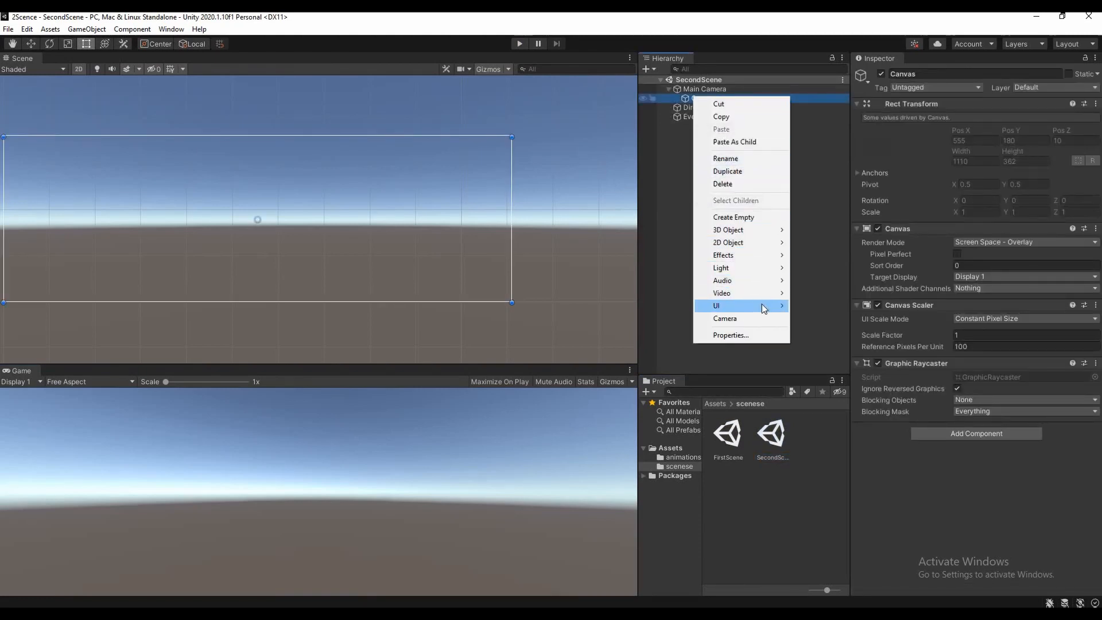
mouse_move(748, 303)
click(816, 357)
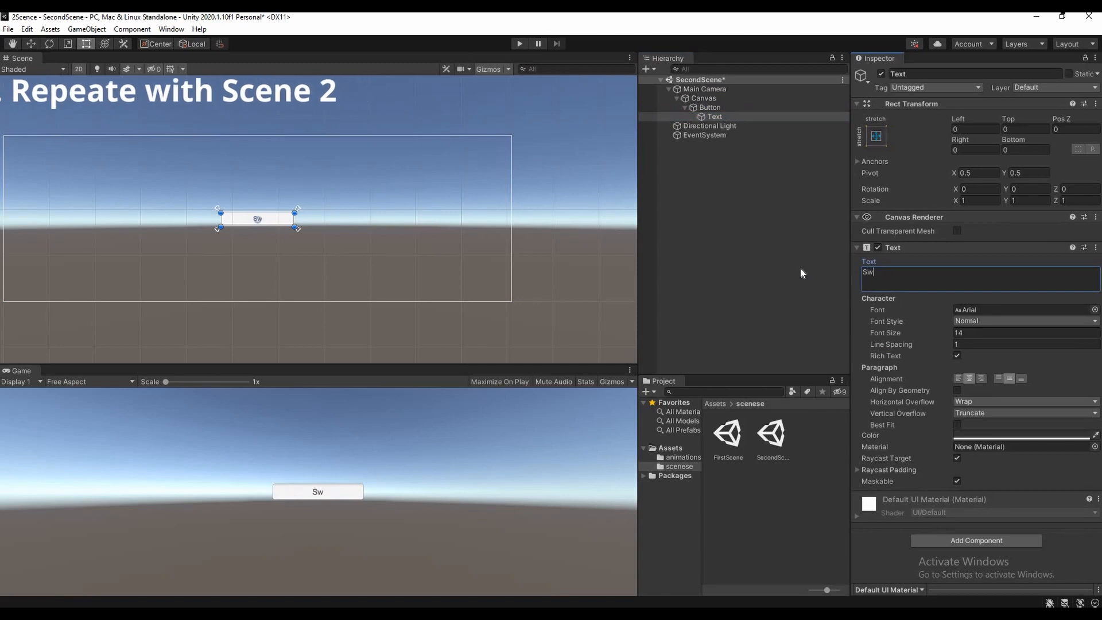
Set the label text of SecondScene's Button to Switch2Scene1.
text(Switch2Scene1)
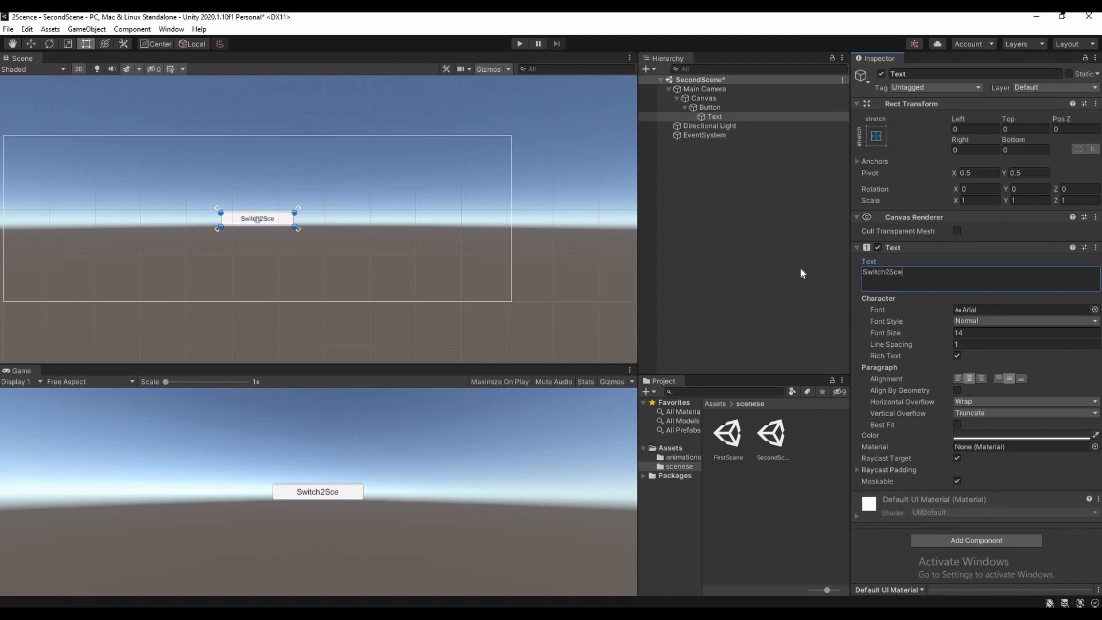
click(718, 119)
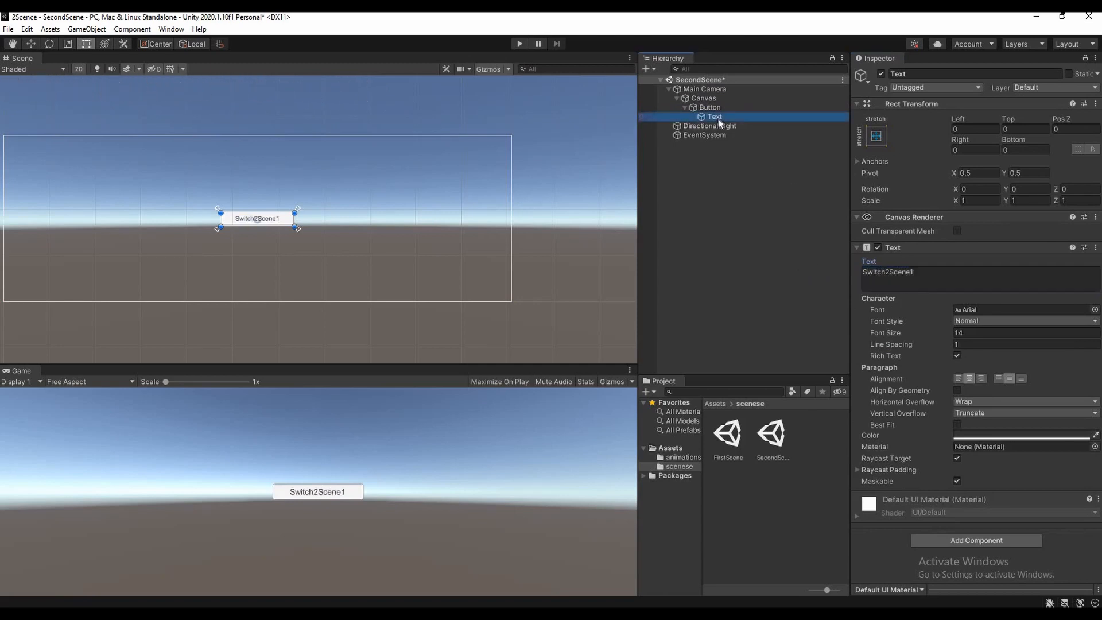
click(714, 108)
Add a UI Image under the Canvas and set its color to black (000000).
click(705, 98)
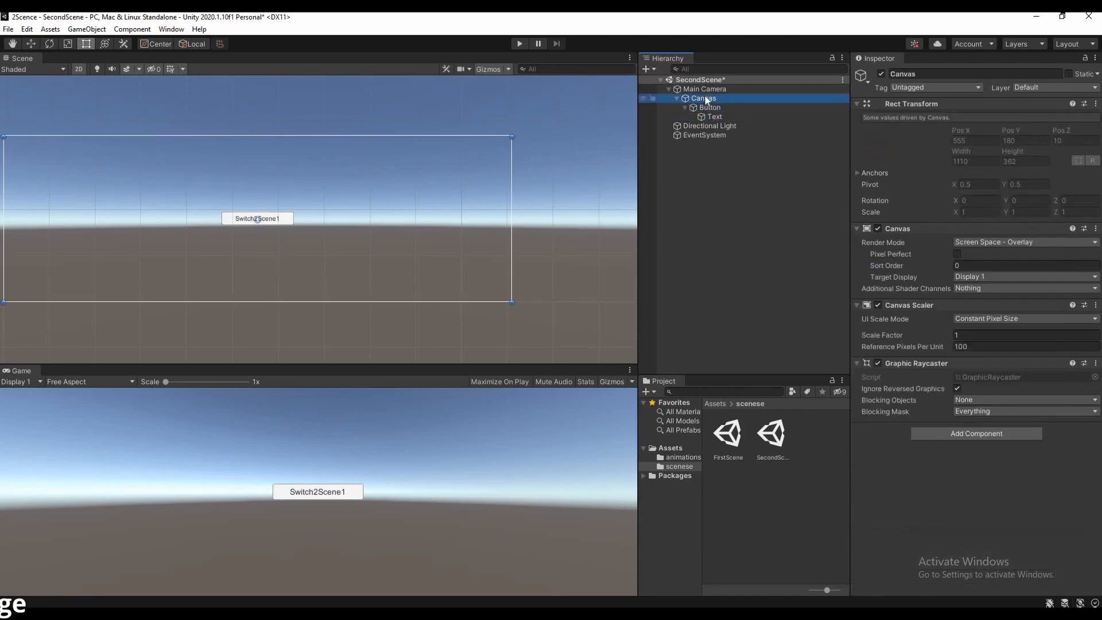
right_click(704, 97)
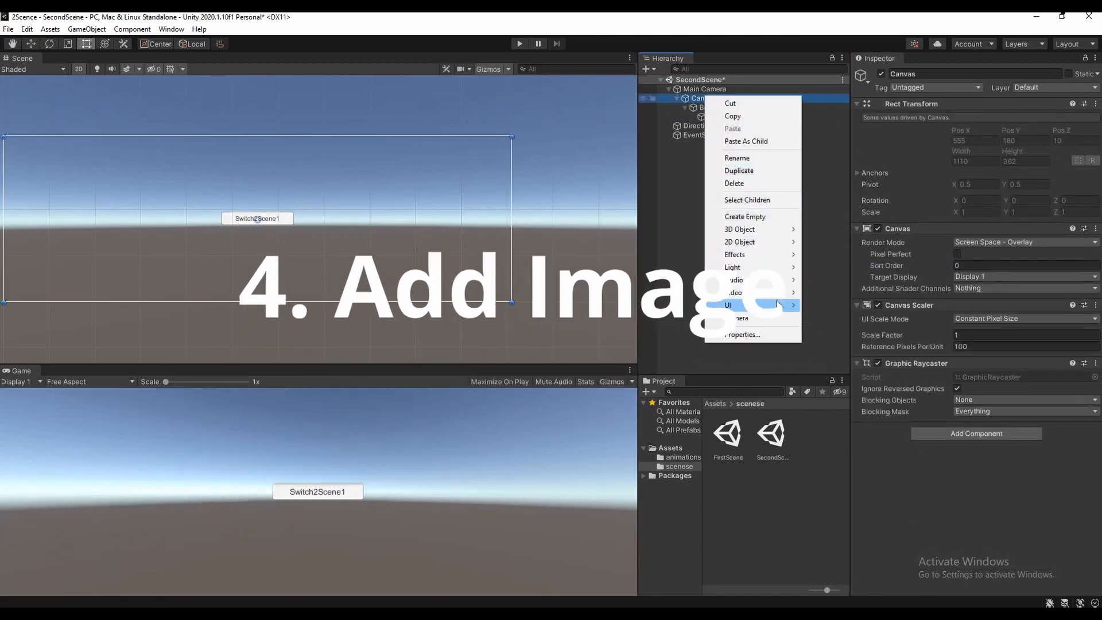
mouse_move(778, 305)
click(827, 330)
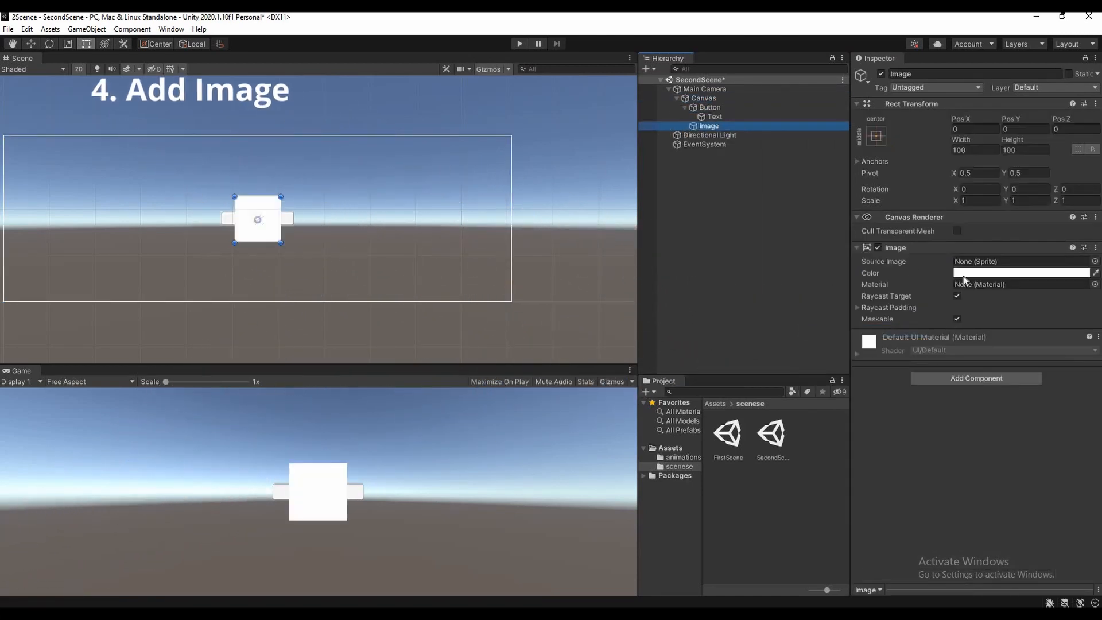
click(1010, 272)
click(1001, 393)
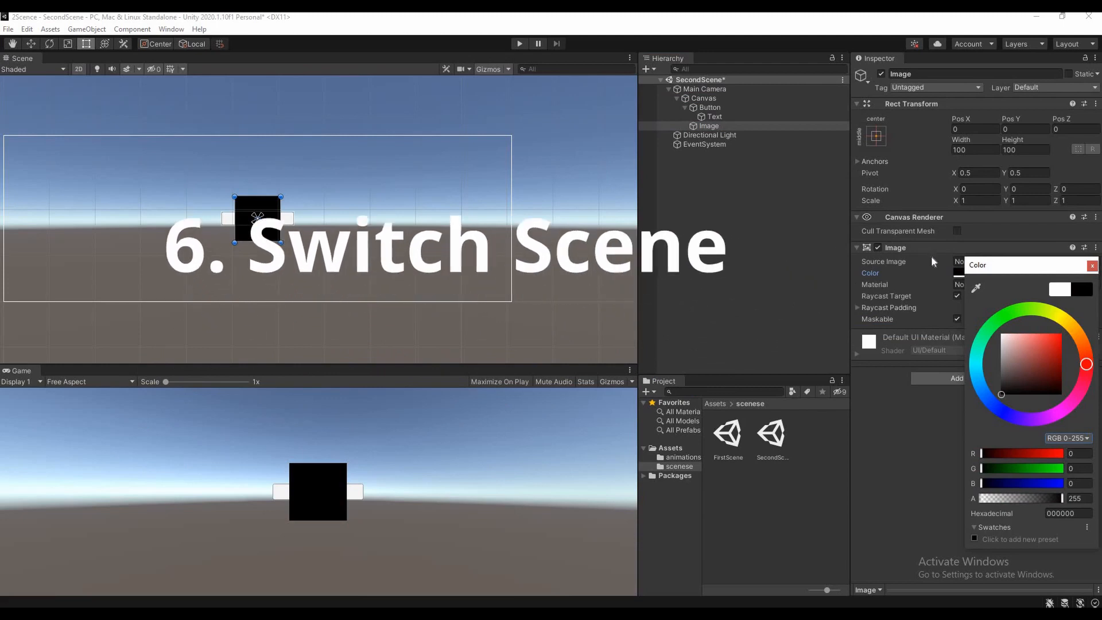
Anchor and position the black Image with the stretch-stretch preset so it fills the whole Canvas.
click(876, 136)
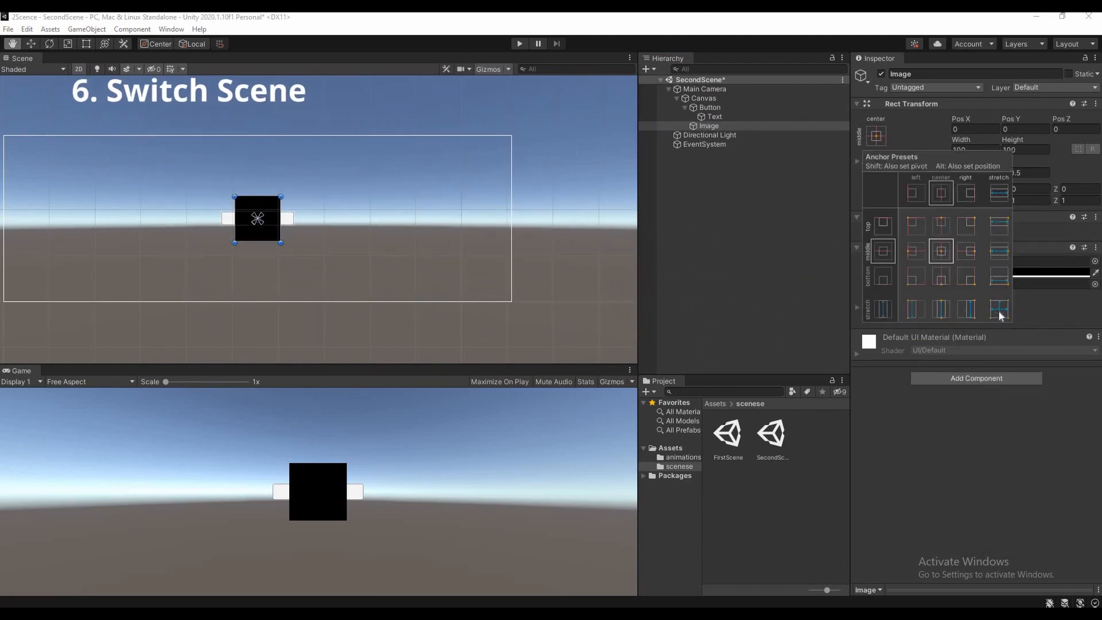
alt+click(999, 310)
click(712, 135)
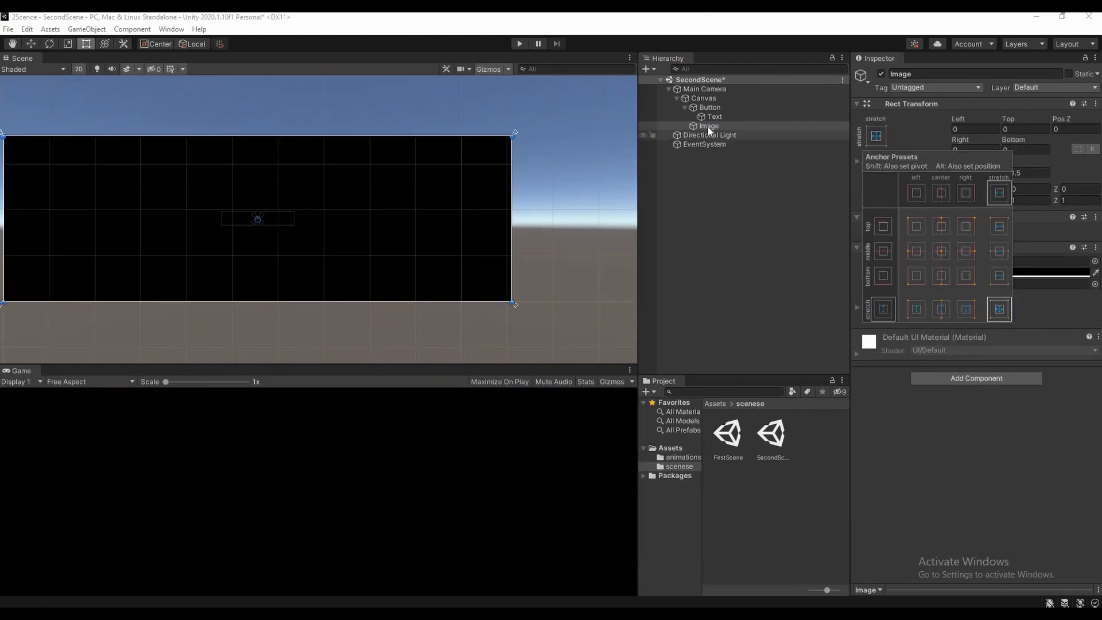
Open the Animation window for the Image and place it so the Image's color settings stay accessible.
click(708, 126)
click(171, 29)
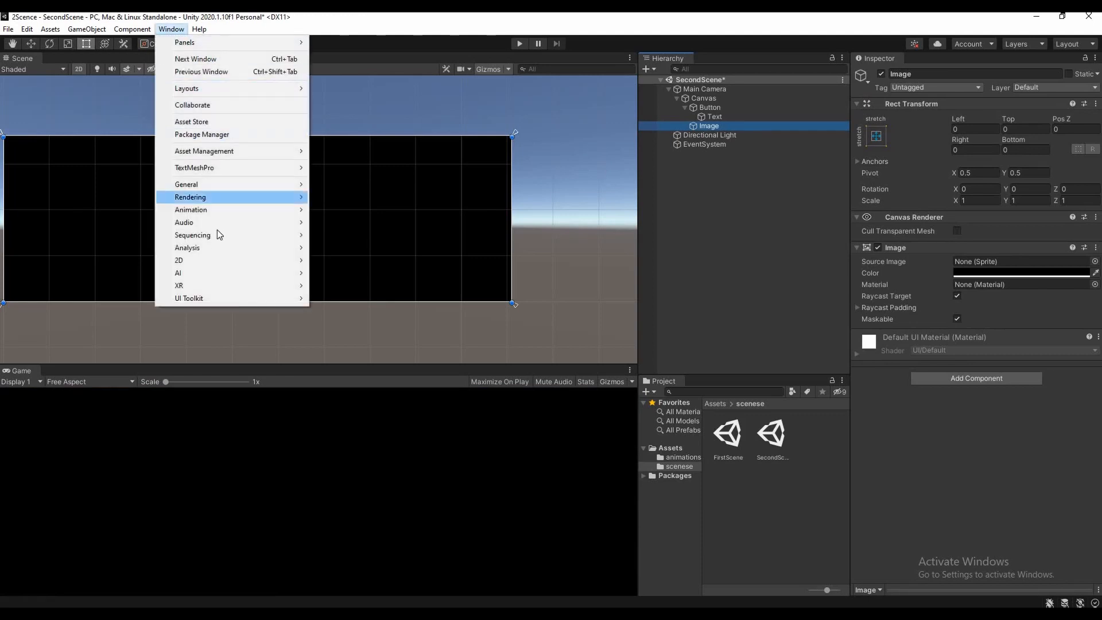
mouse_move(254, 209)
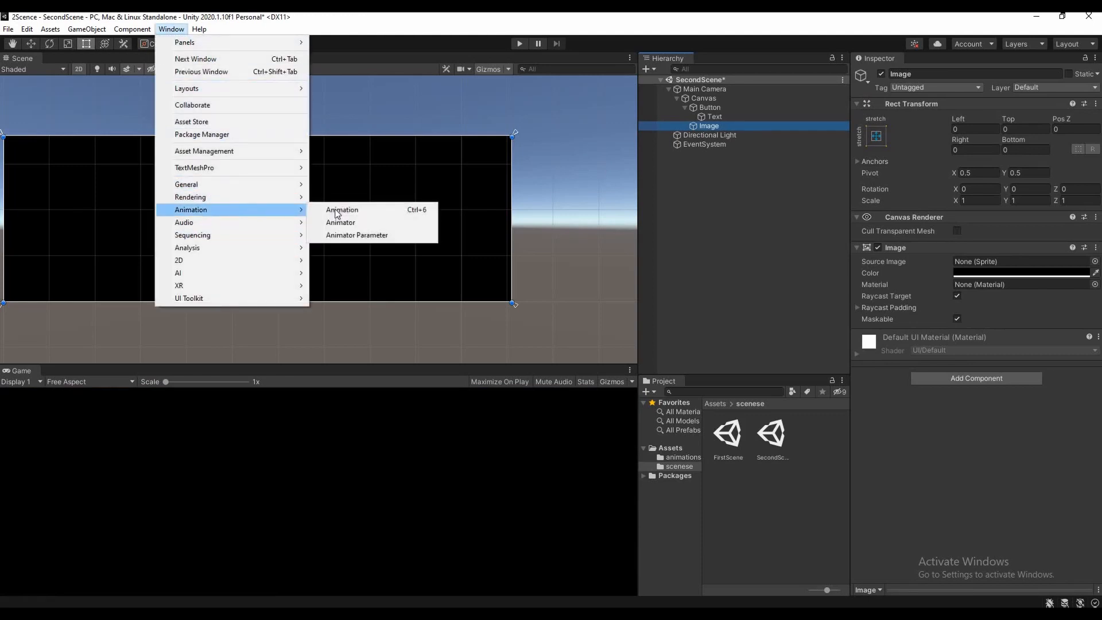
click(344, 210)
drag(756, 349, 727, 316)
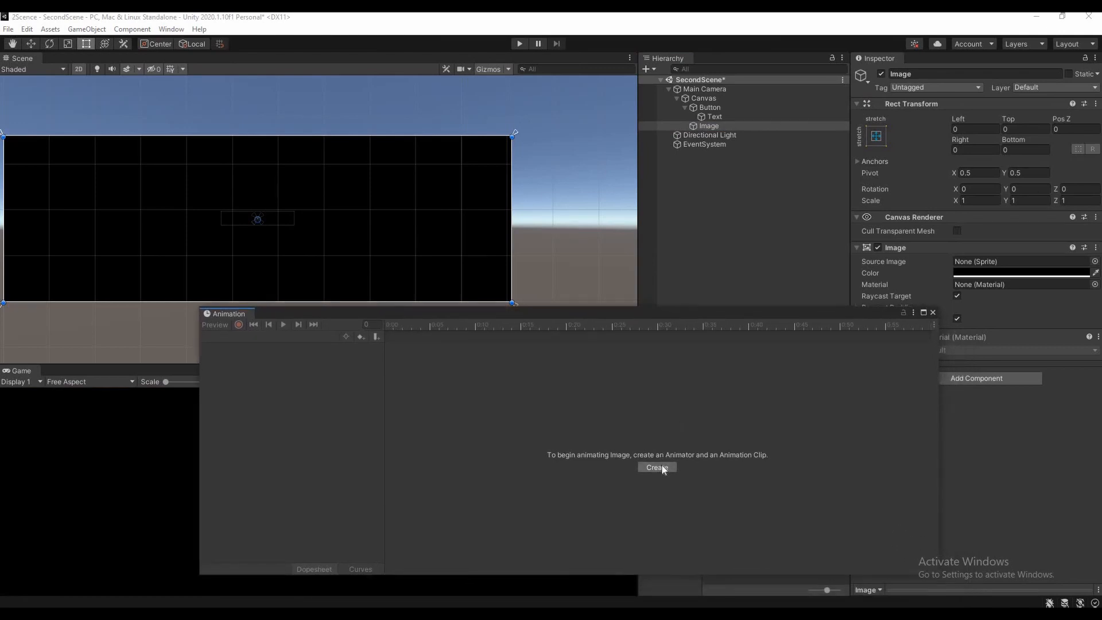
Create an animation clip for the Image and save it as Fadescene2.anim in the Assets/animations folder.
click(657, 467)
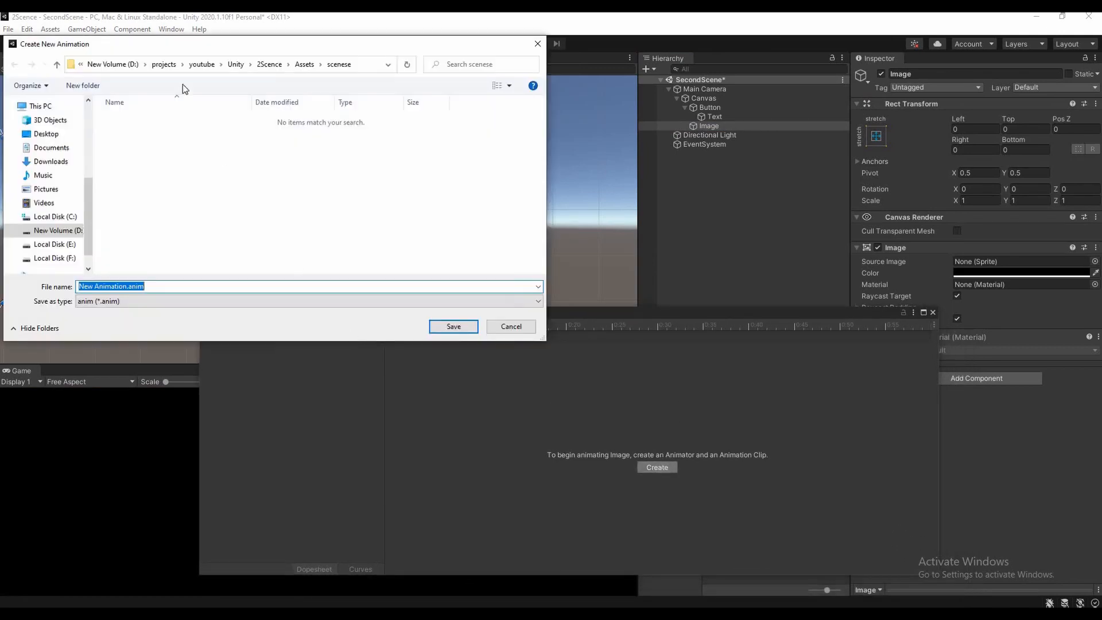
click(304, 64)
double_click(137, 119)
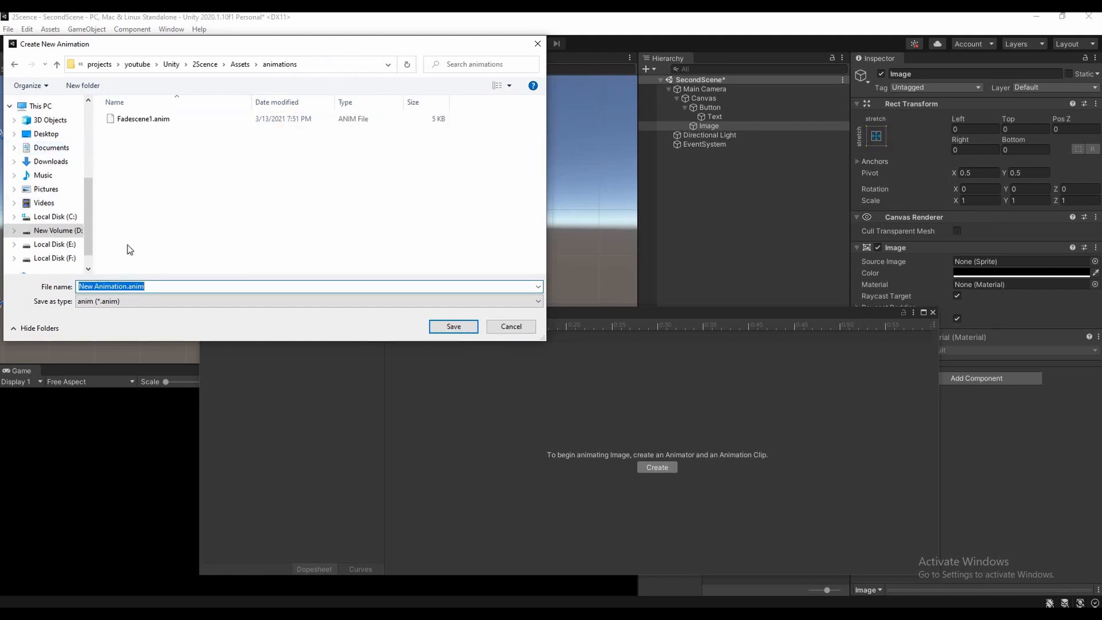
click(144, 119)
click(112, 291)
click(114, 291)
key(BackSpace)
text(2)
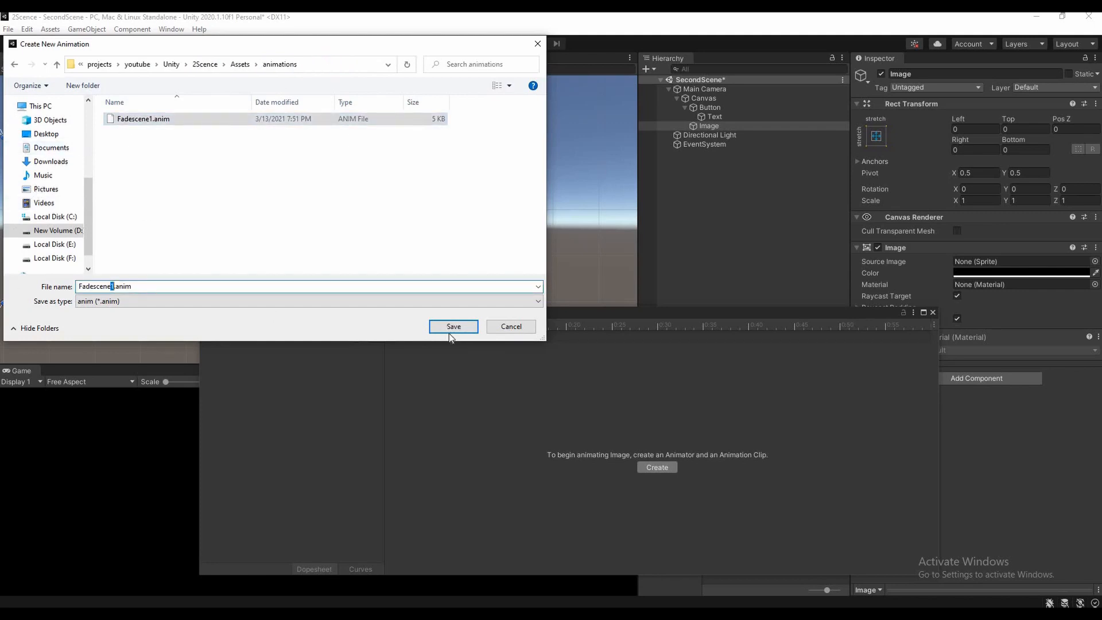
click(452, 327)
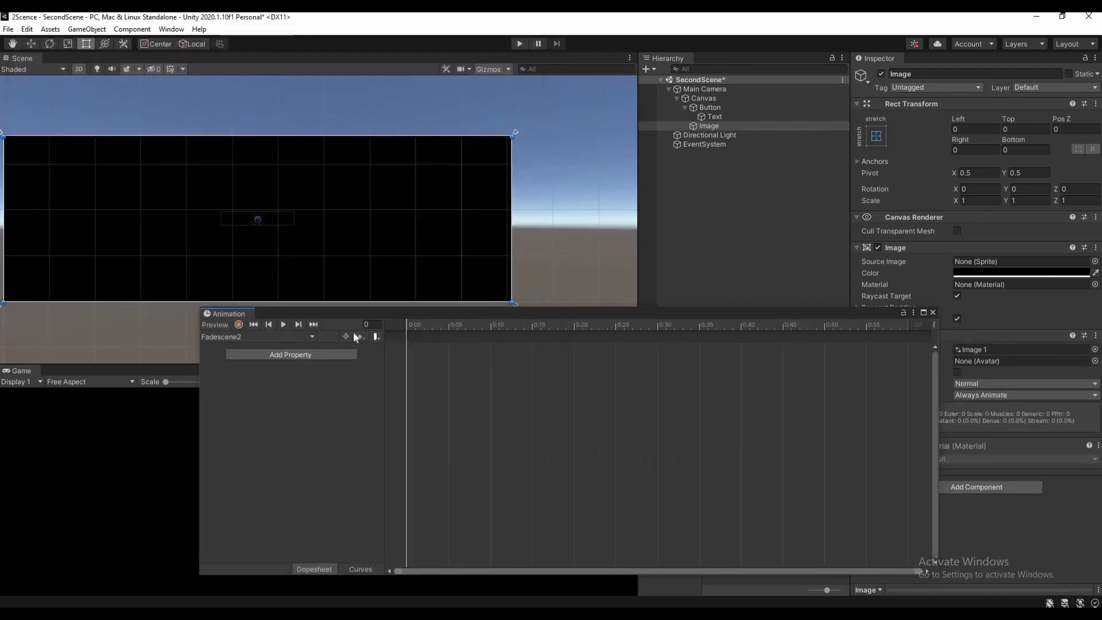
Record a keyframe at frame 60 with the Image's color alpha at 0, stop recording and close the Animation window.
click(239, 324)
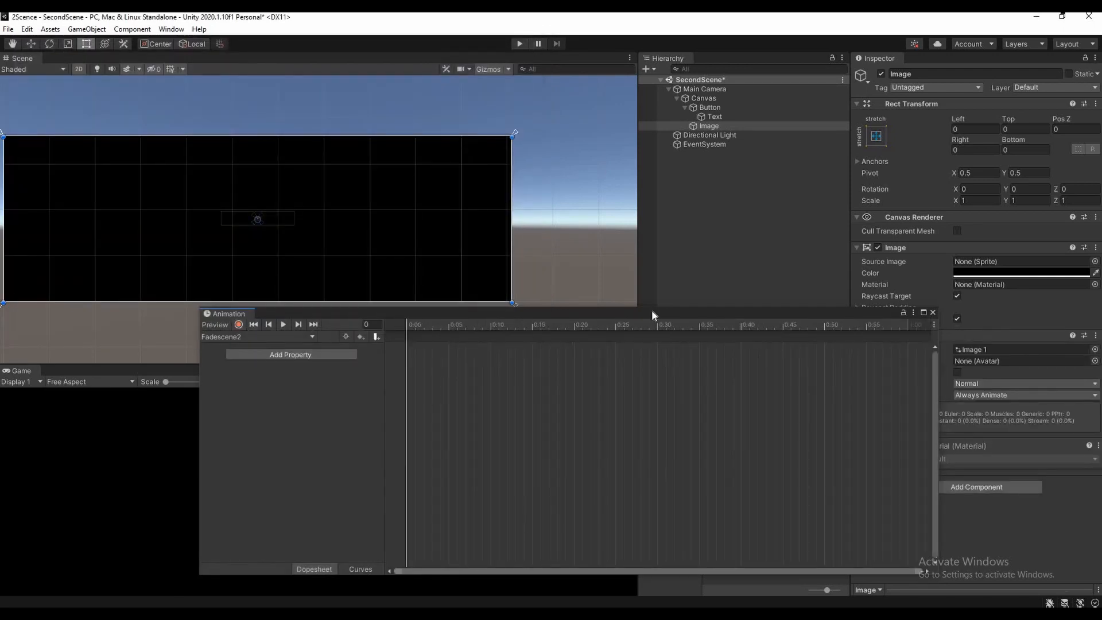
click(908, 323)
click(979, 273)
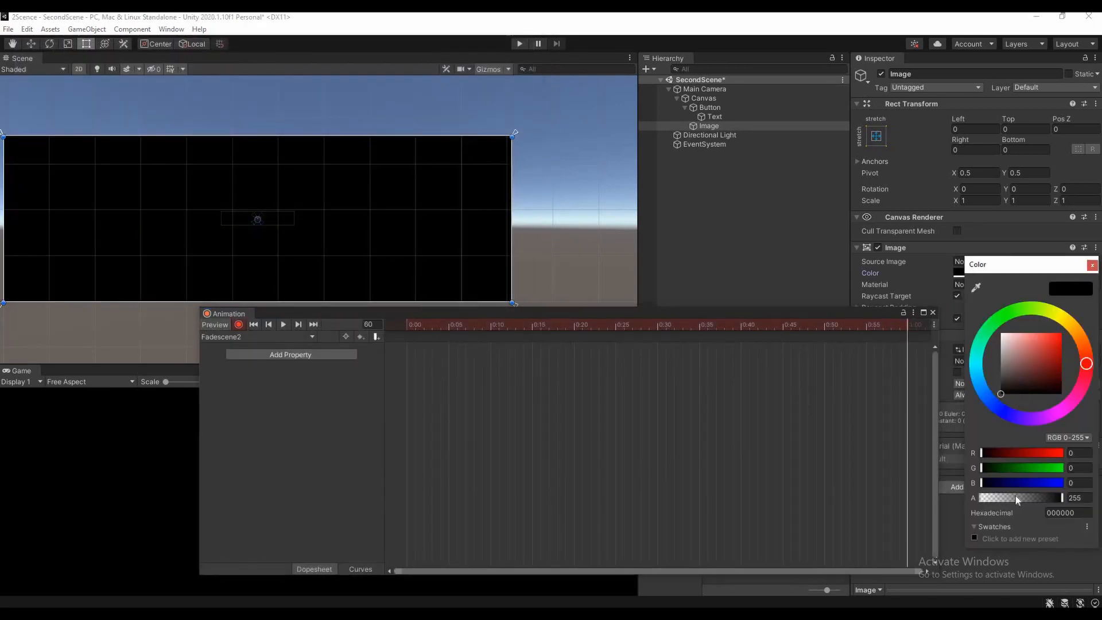
click(981, 497)
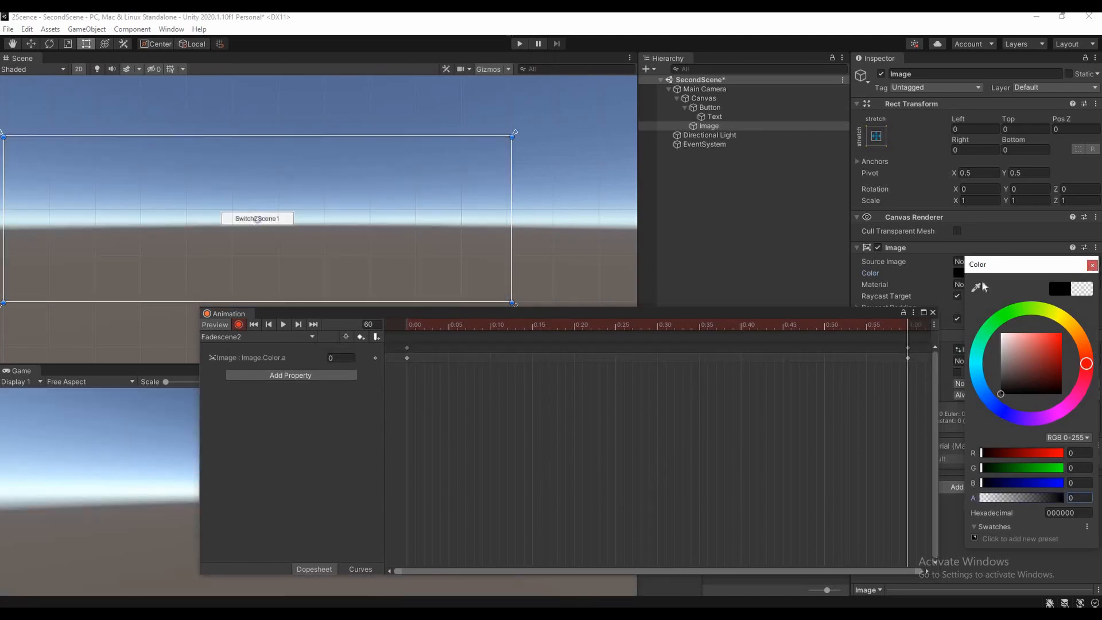
click(878, 247)
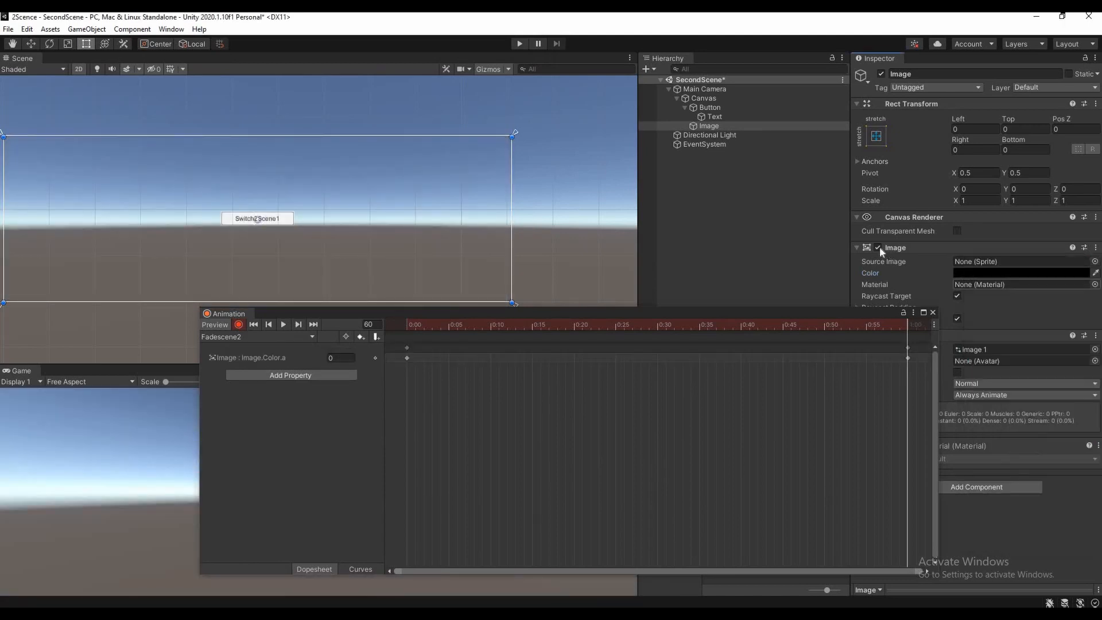
click(235, 327)
click(932, 313)
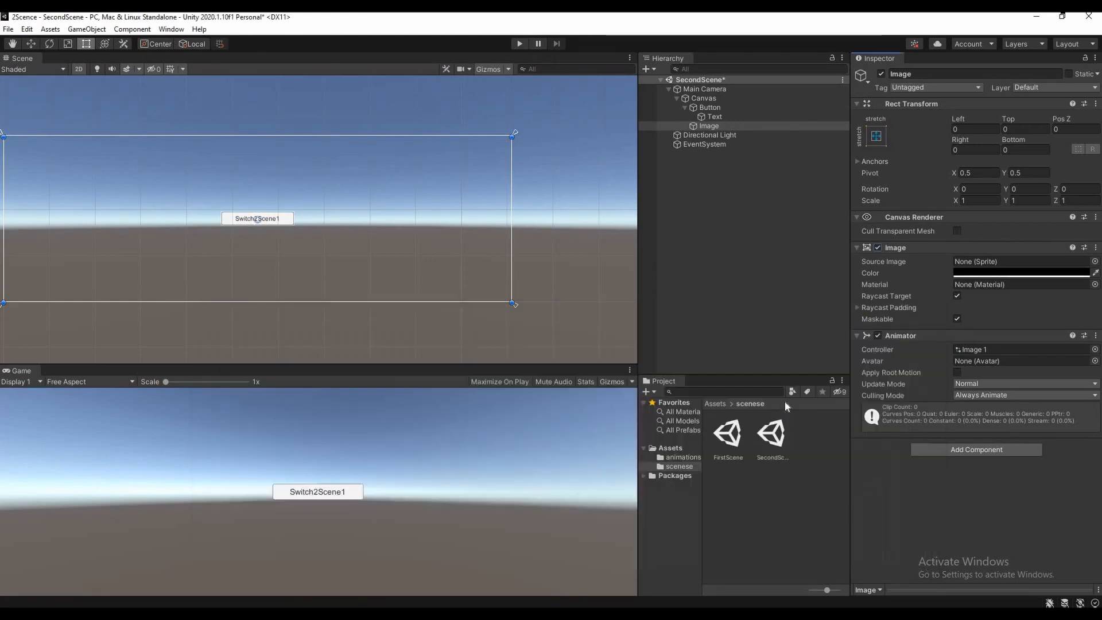
Turn off Loop Time for the Fadescene2 clip in the animations folder.
click(699, 458)
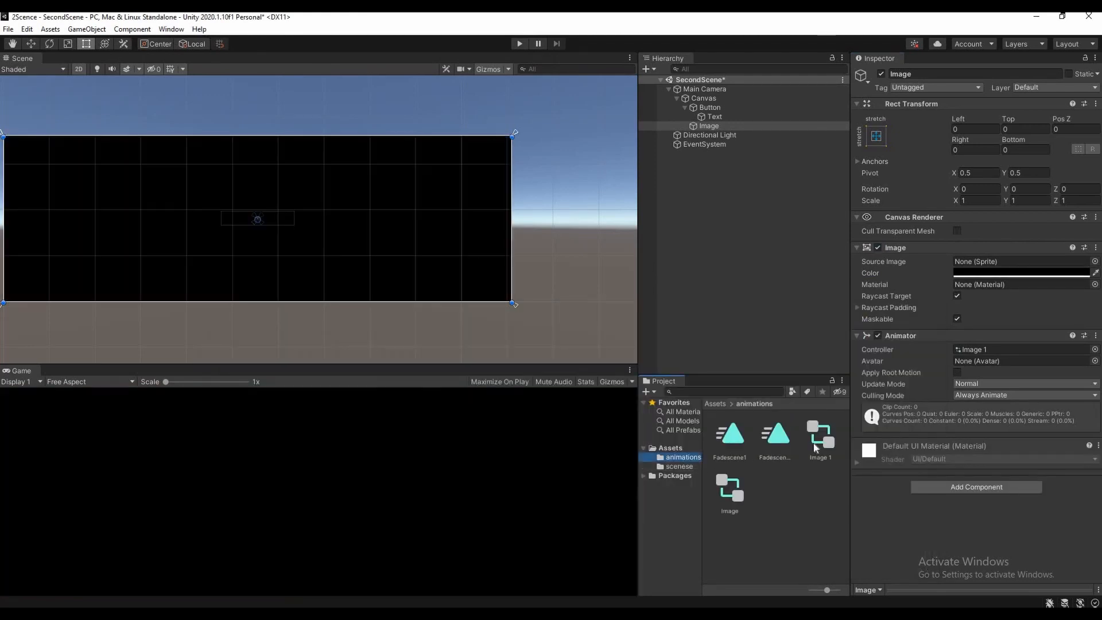
click(776, 437)
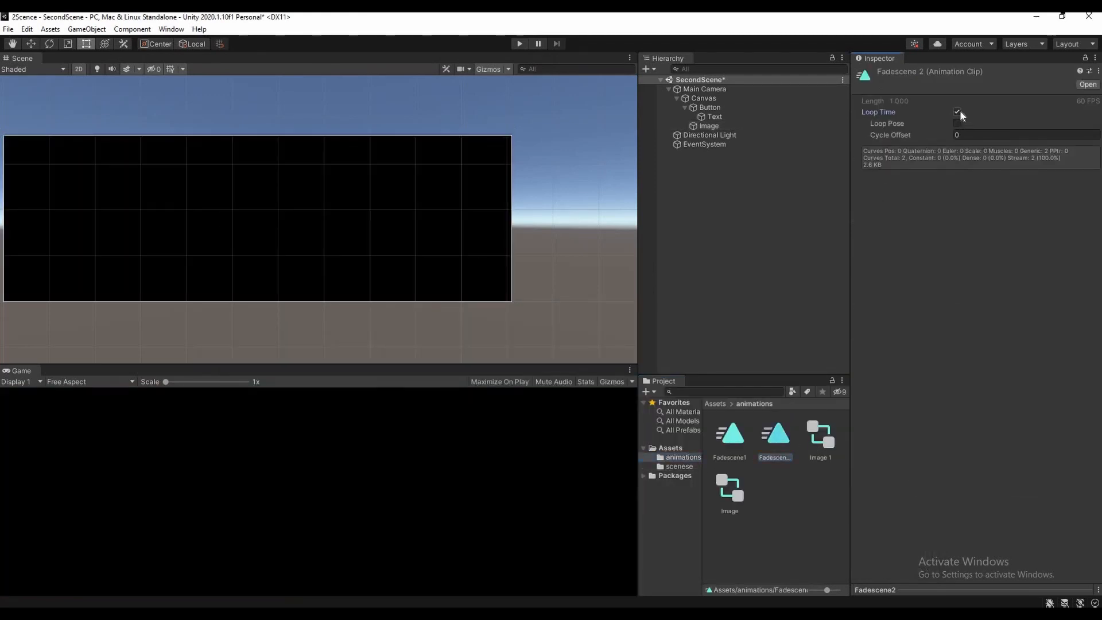
Create an empty GameObject under the Canvas and add a new script named GameController2 to it.
click(701, 99)
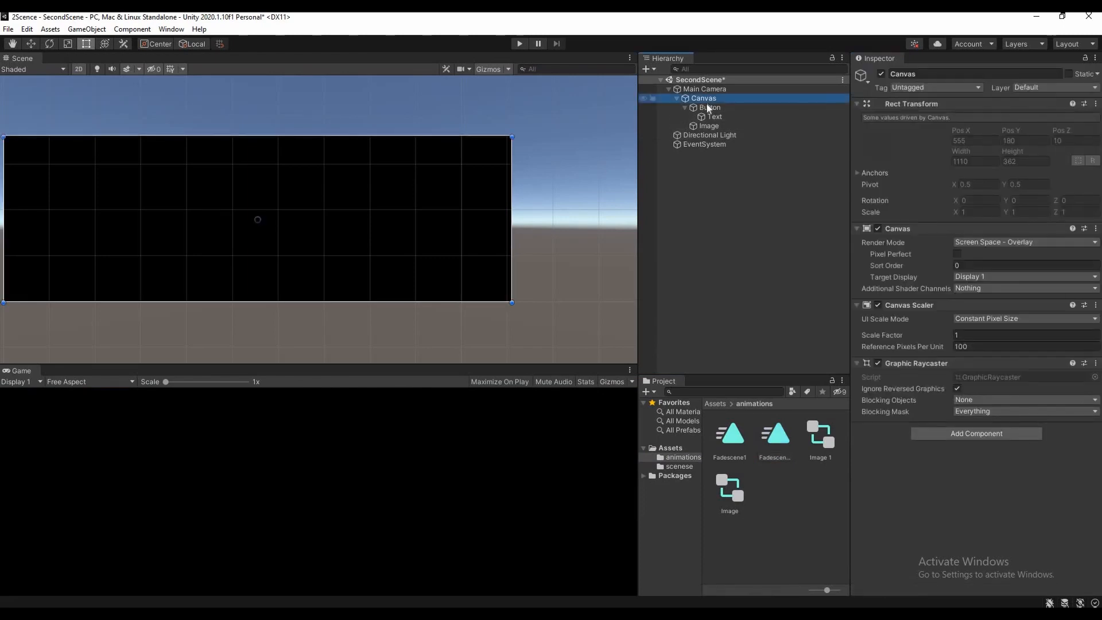
right_click(702, 102)
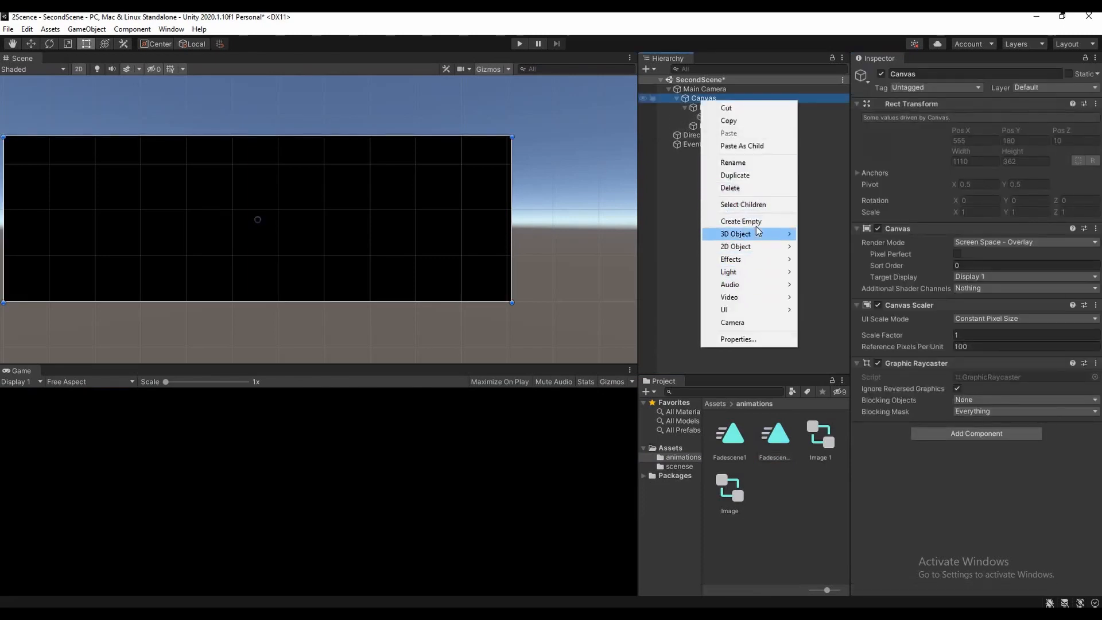
click(755, 223)
click(945, 222)
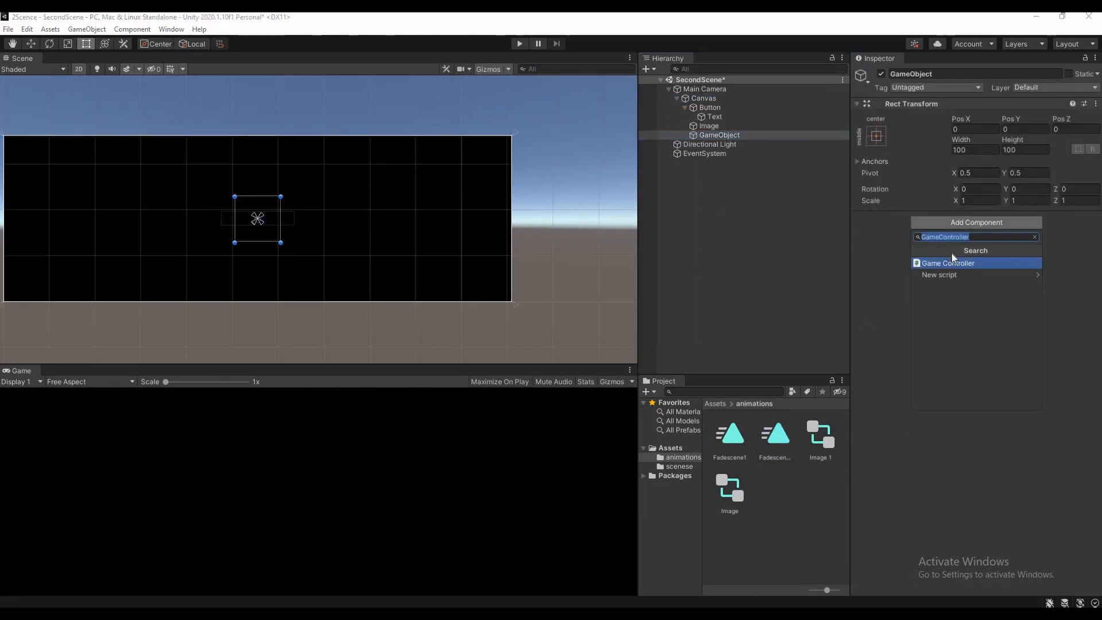
text(2)
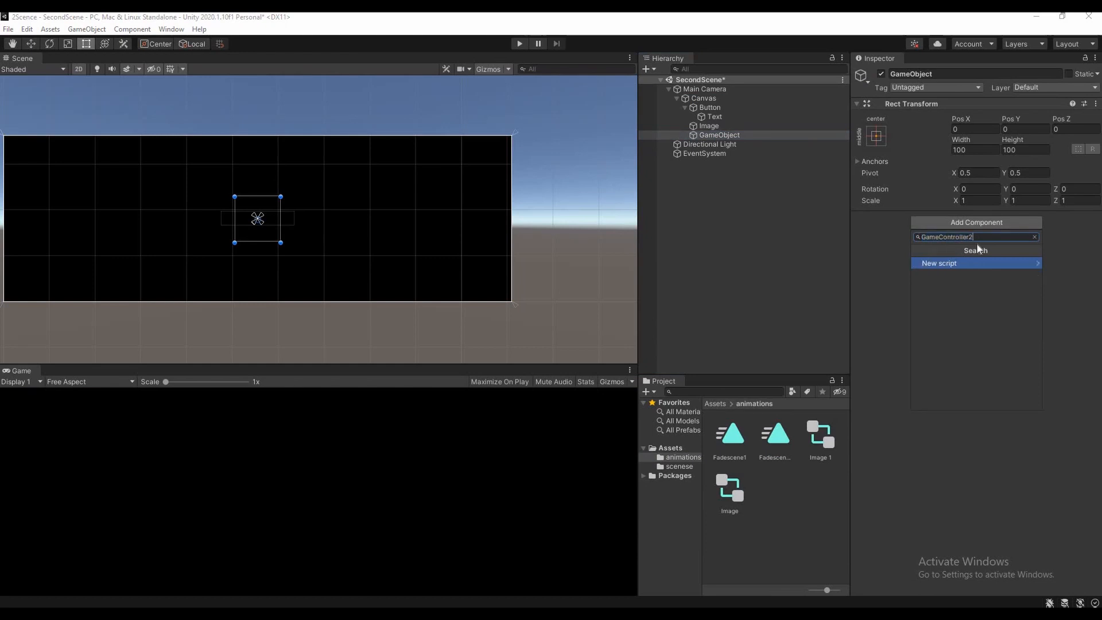
key(Return)
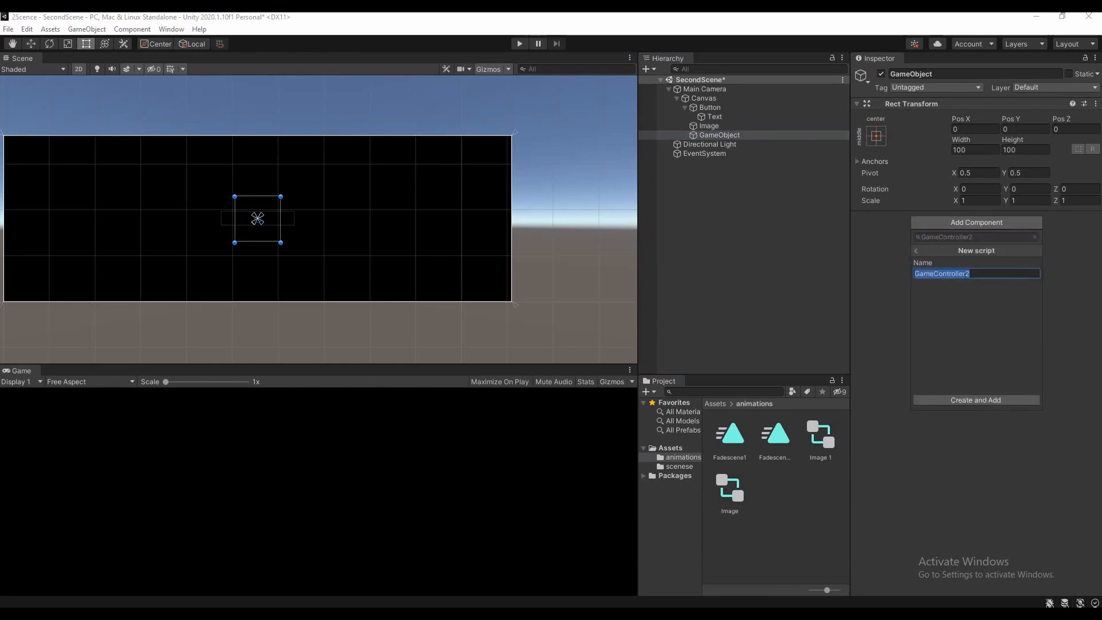
click(980, 397)
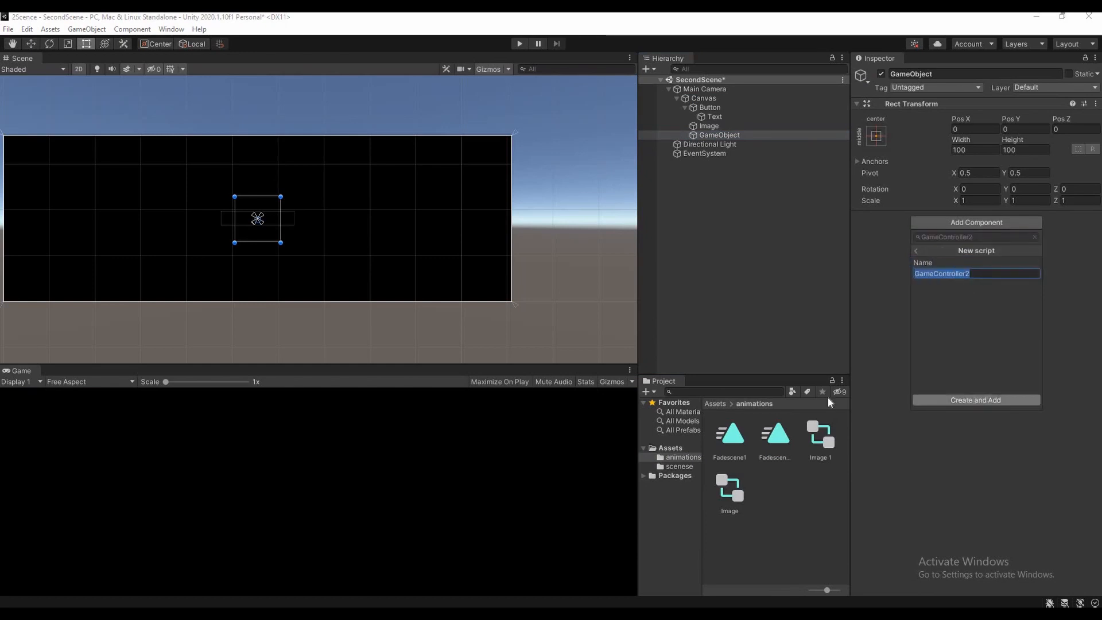
Open the GameController2 script from the Assets folder in Visual Studio Code.
click(671, 448)
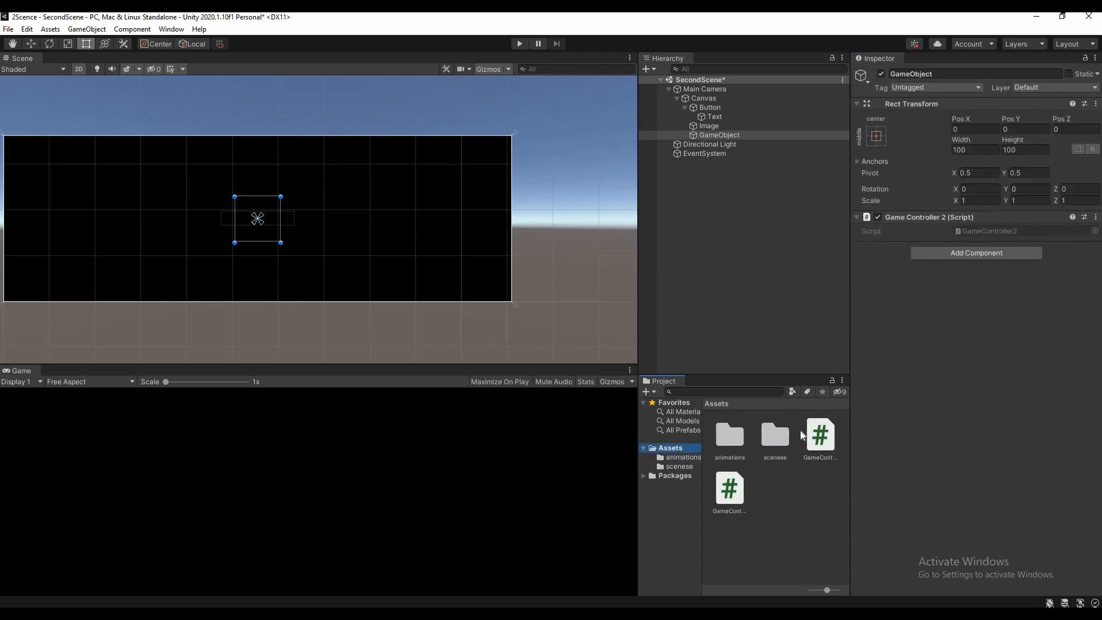
click(819, 438)
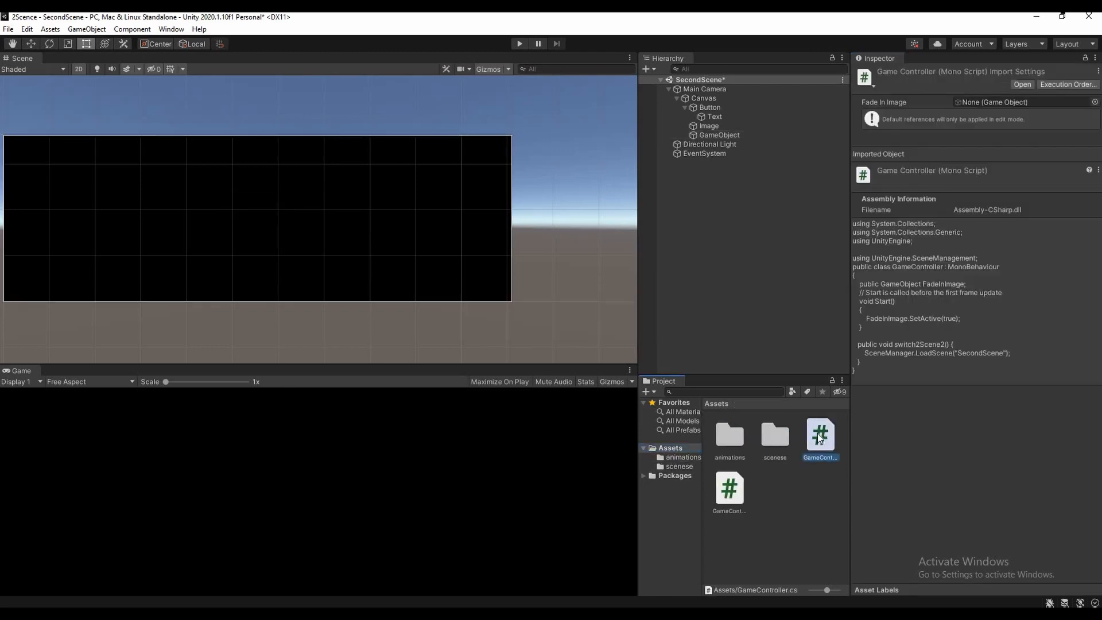
click(727, 492)
double_click(727, 491)
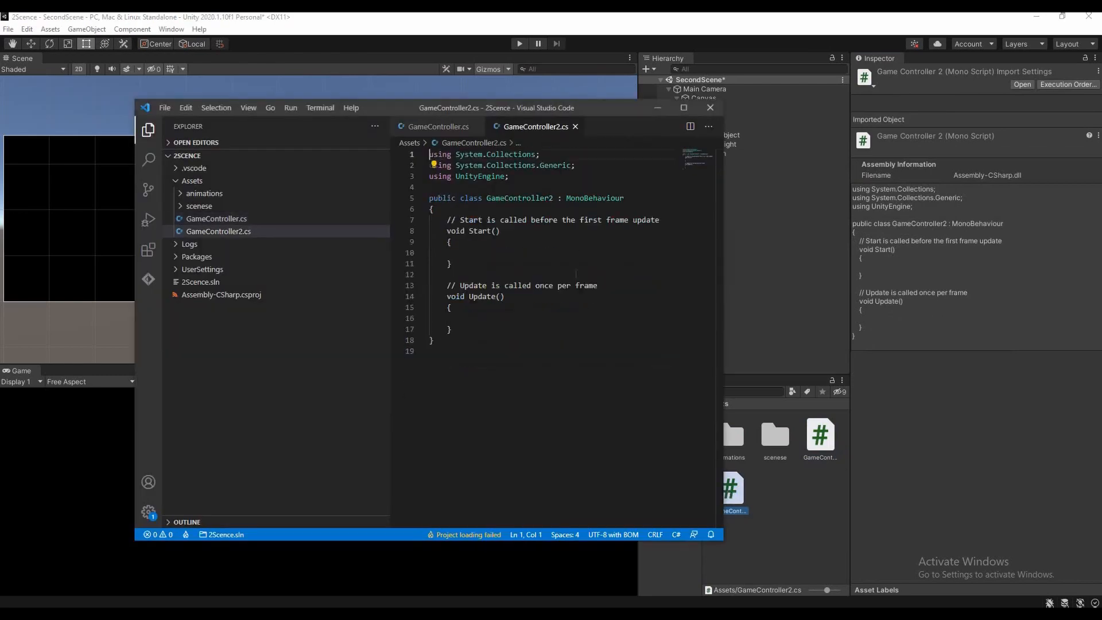
Replace GameController2's Start and Update methods with the field and methods copied from GameController, and make LoadScene load "FirstScene".
click(450, 127)
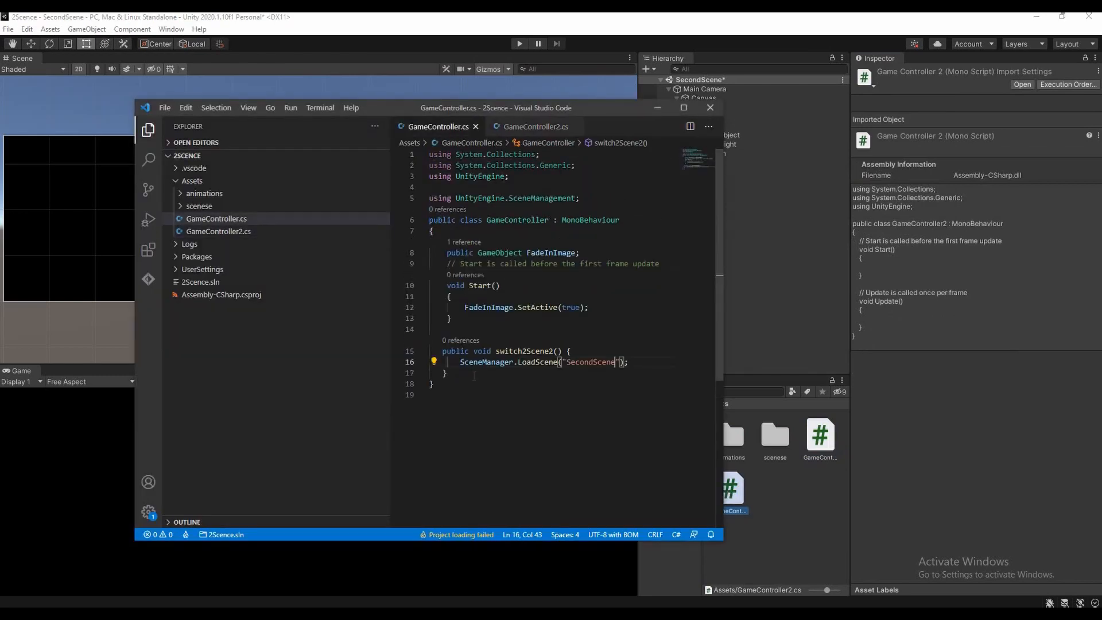
drag(474, 376, 437, 253)
key(ctrl+c)
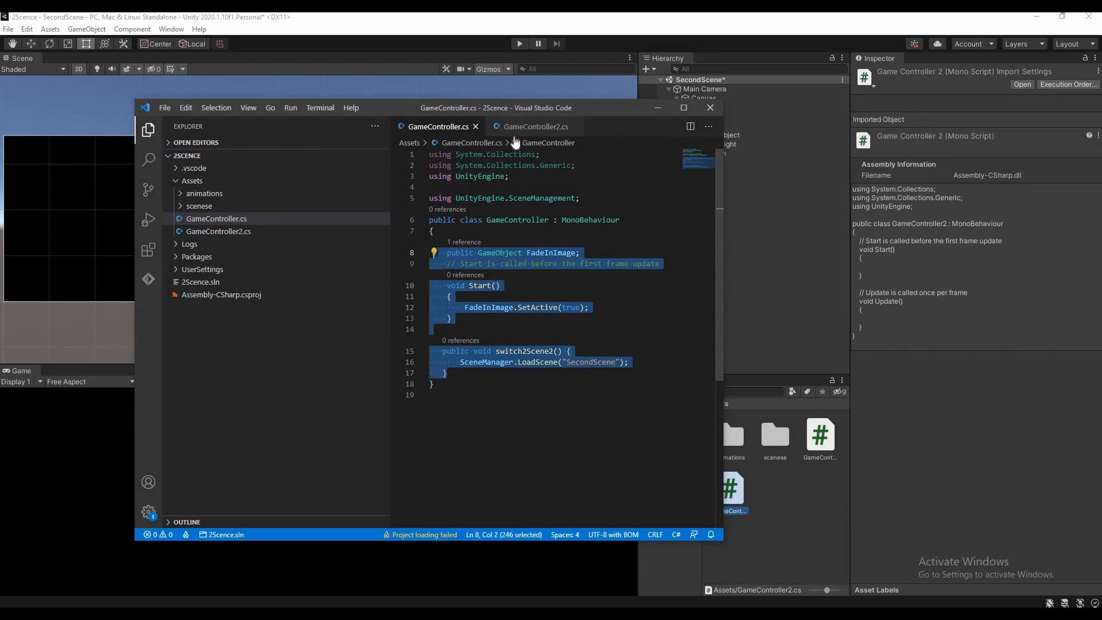
click(520, 127)
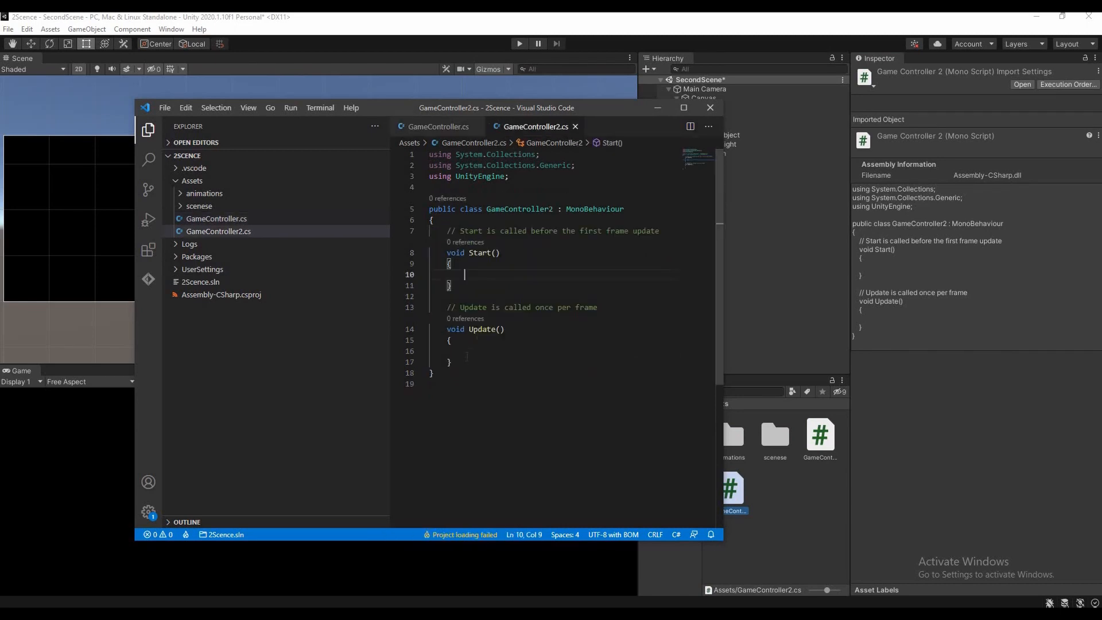
drag(454, 363, 437, 252)
key(ctrl+v)
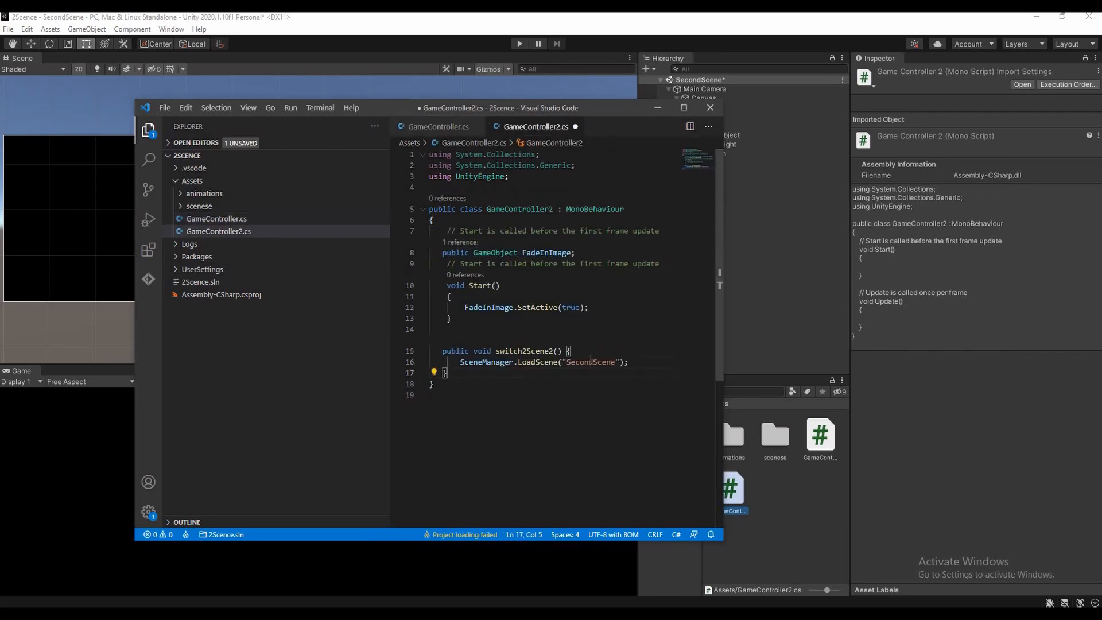
double_click(591, 361)
text(First)
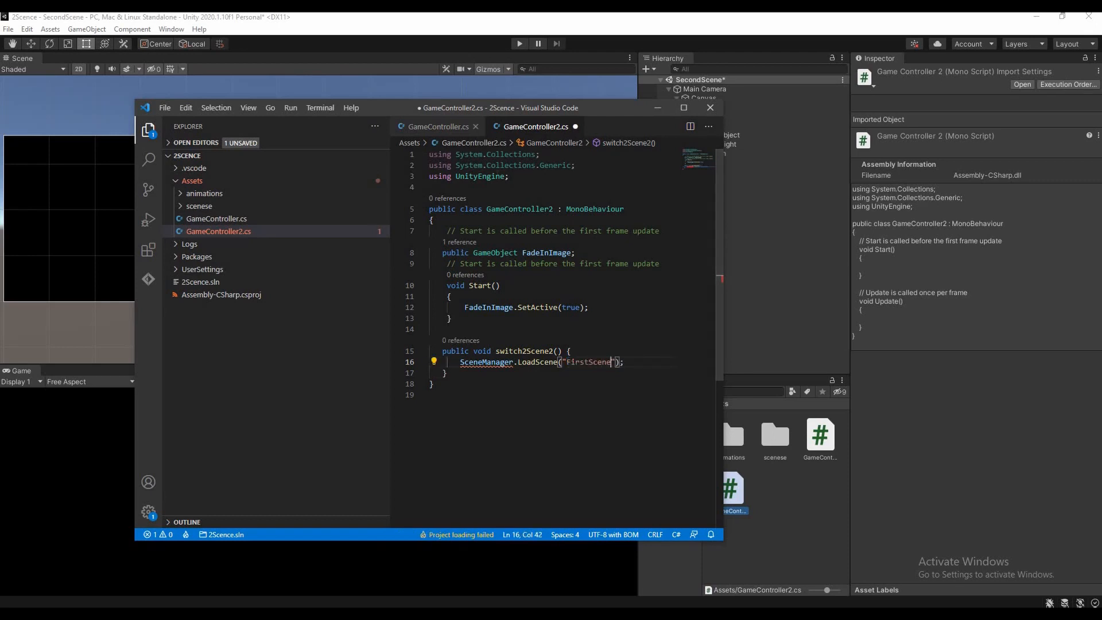
Copy the using UnityEngine.SceneManagement line from GameController into GameController2 below the other using directives and save the script.
click(438, 126)
triple_click(538, 198)
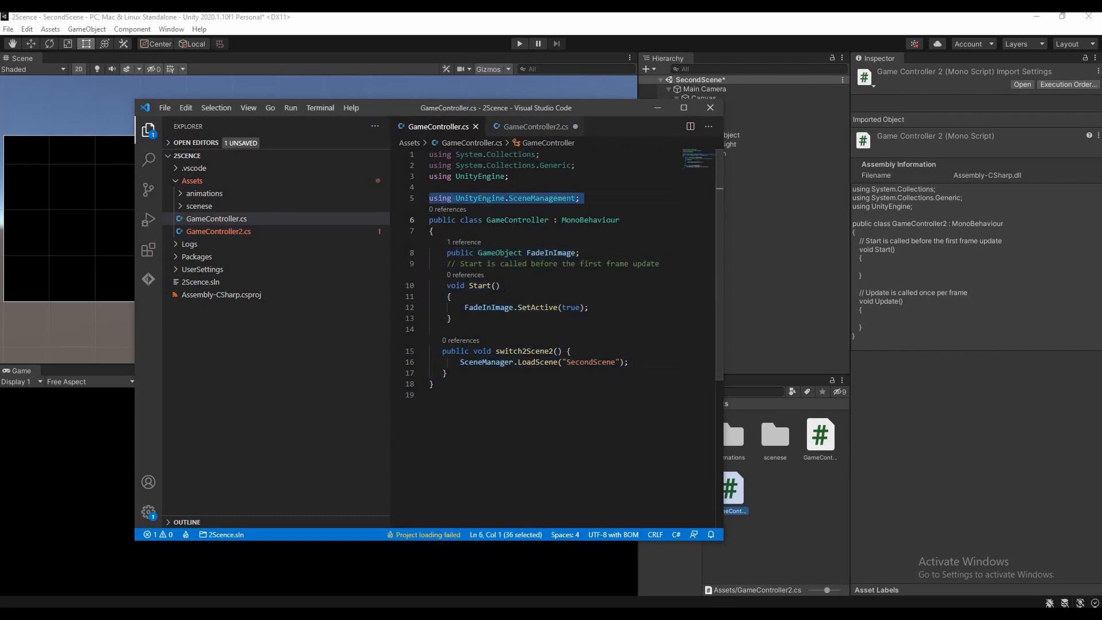
key(ctrl+c)
click(536, 127)
click(539, 187)
key(ctrl+v)
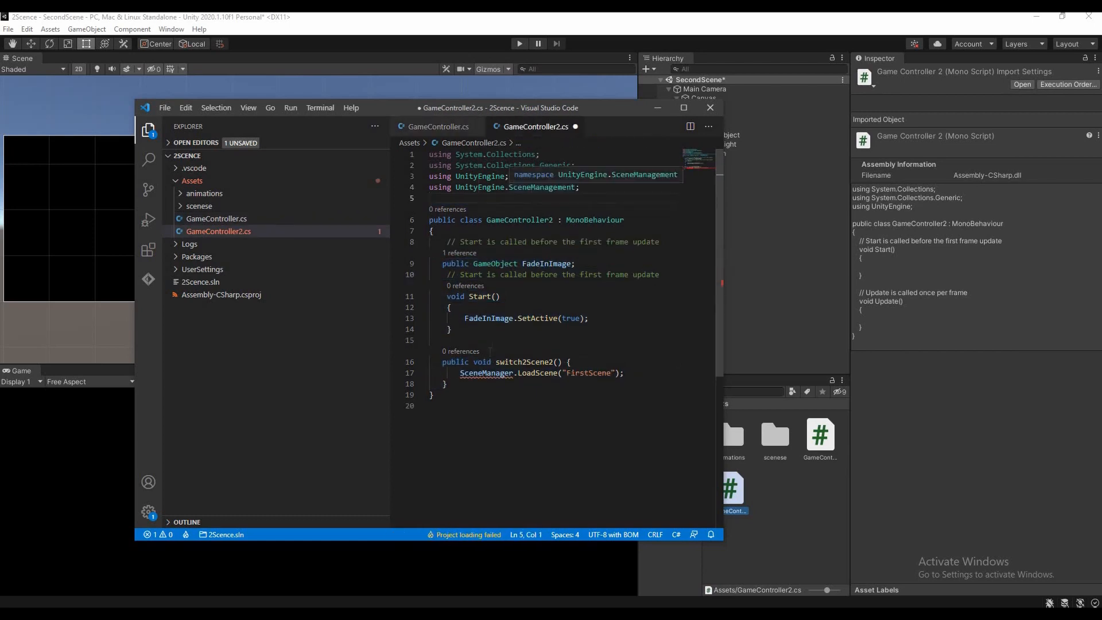
click(581, 379)
key(ctrl+s)
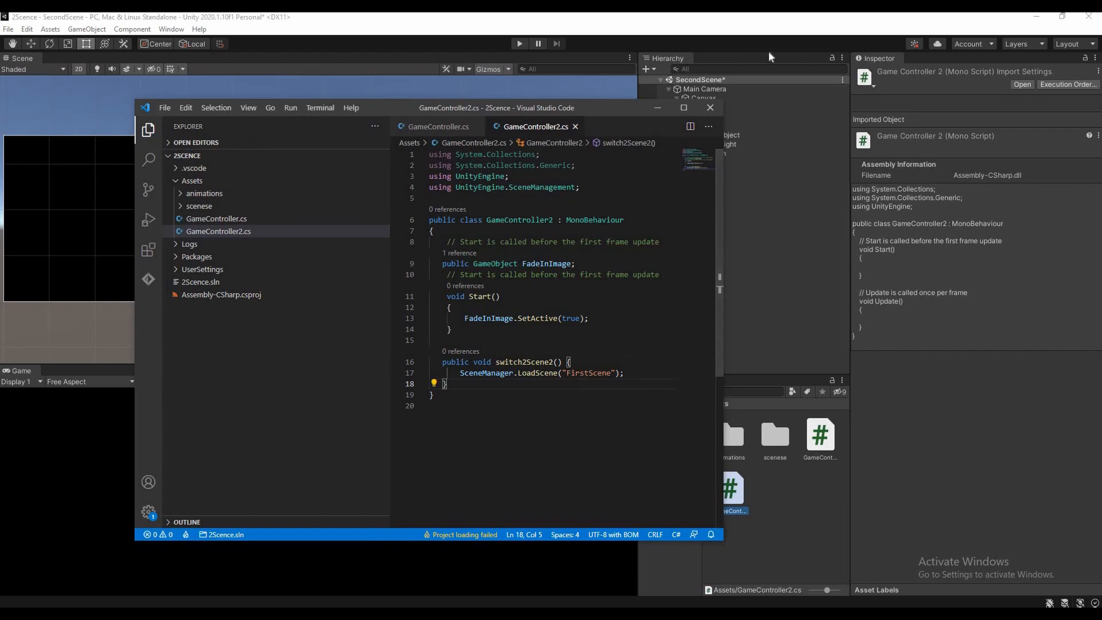
Move the GameObject out of the Canvas below Directional Light and add a Button On Click event calling its GameController2.switch2Scene2 function.
click(740, 143)
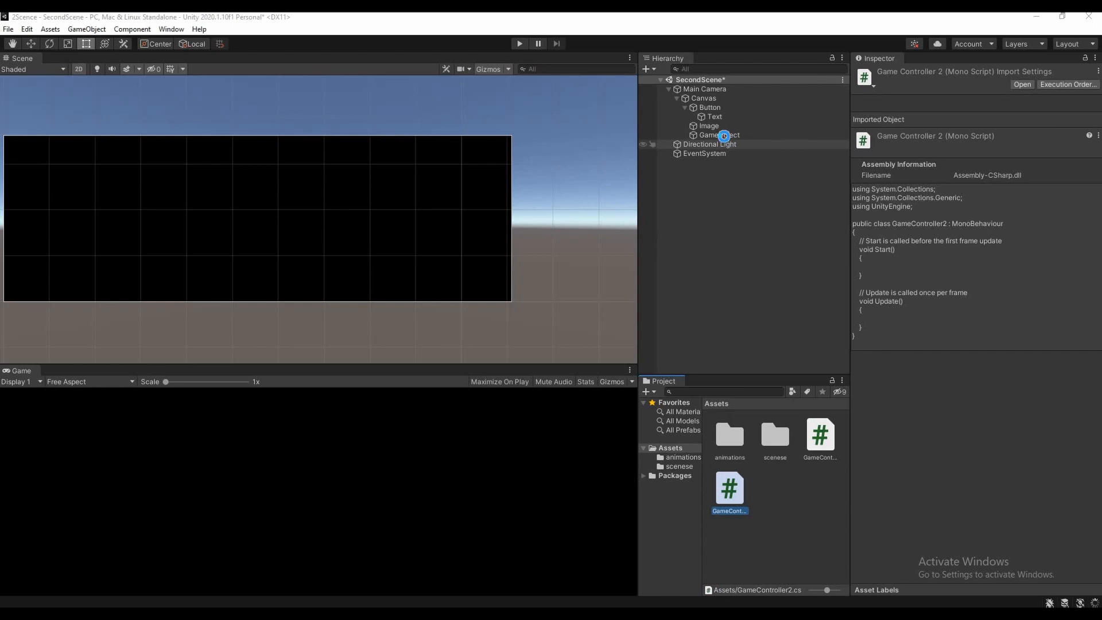
click(717, 108)
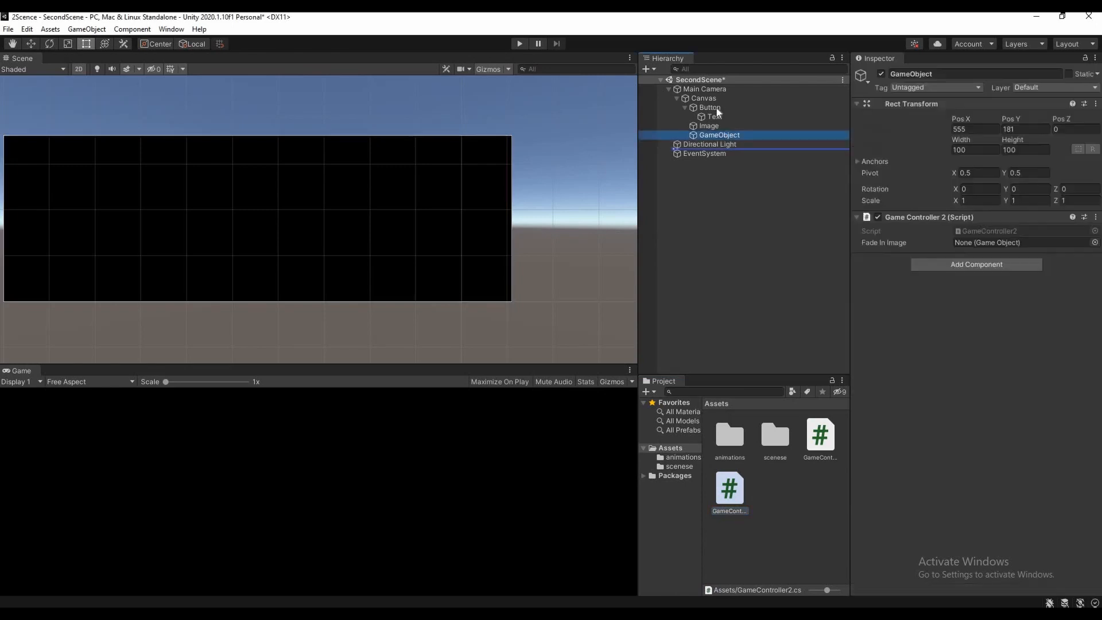
scroll(1062, 512, down, 3)
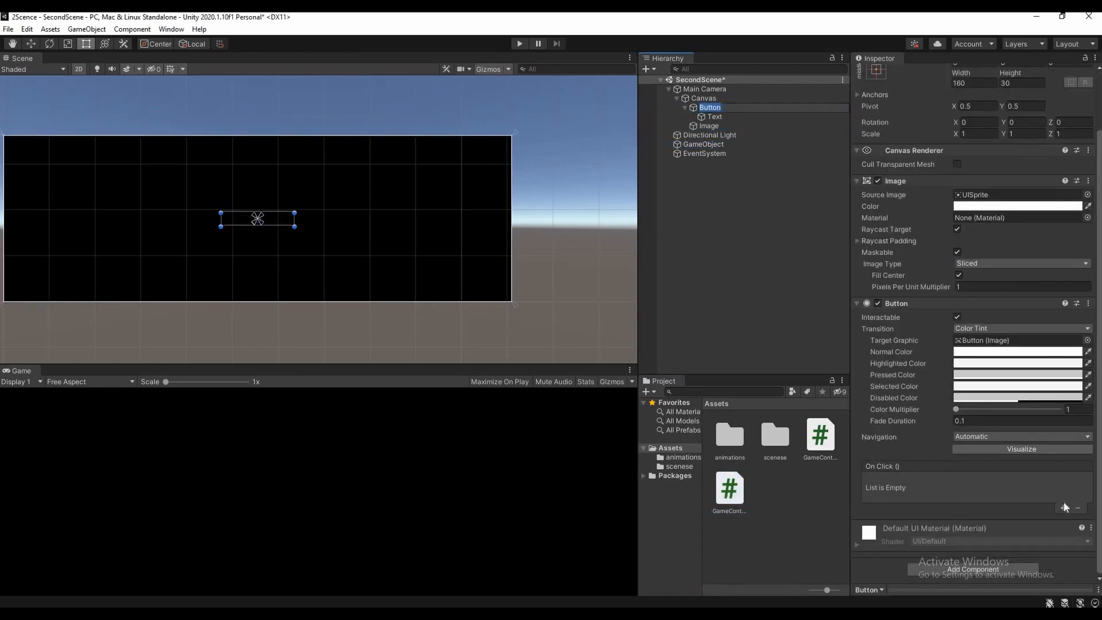
click(1063, 507)
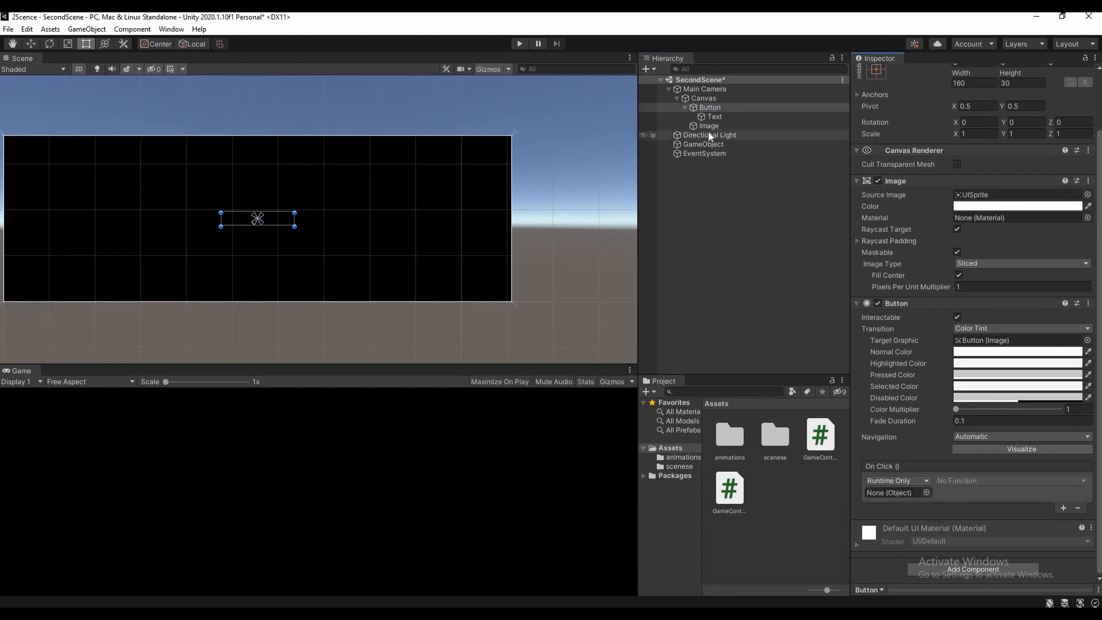
drag(711, 142, 889, 492)
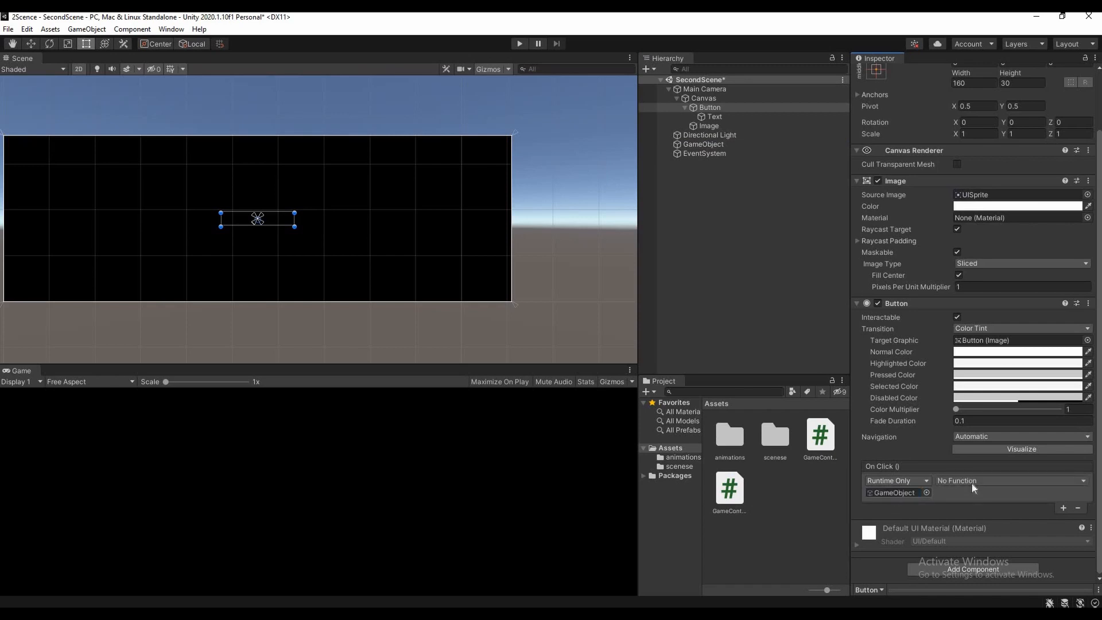
click(972, 484)
mouse_move(981, 535)
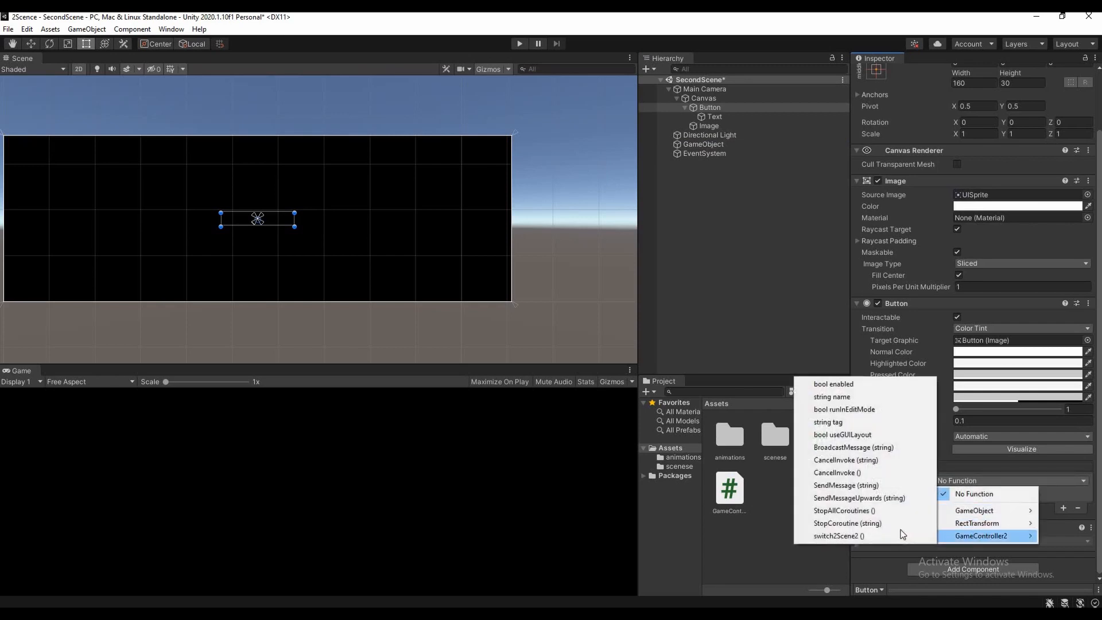
click(898, 536)
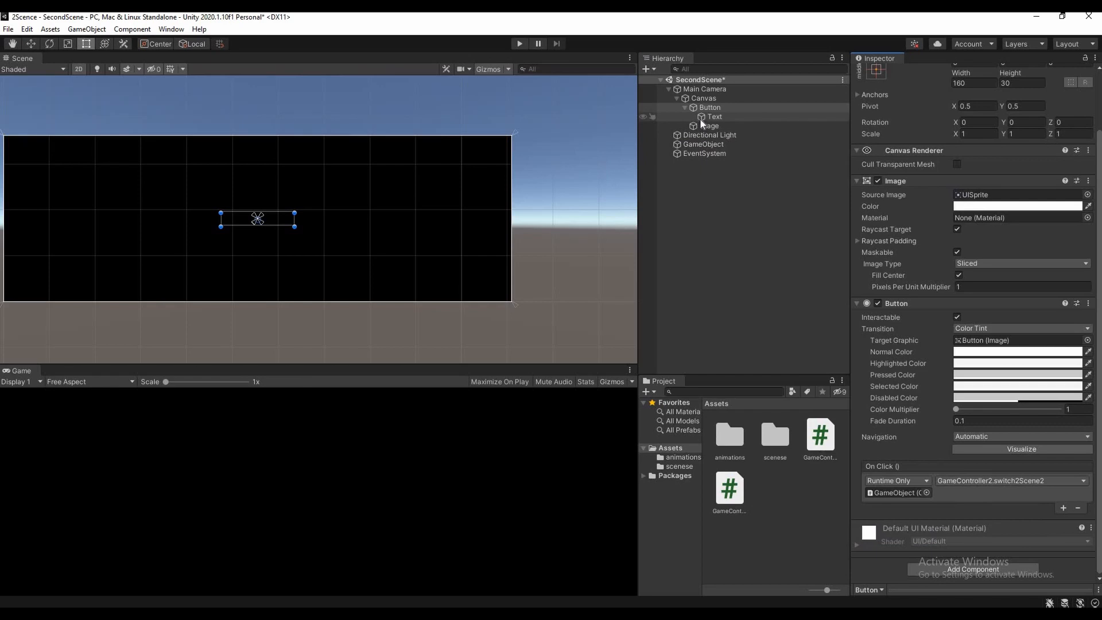
Assign the Canvas Image to the Fade In Image field of the GameObject's Game Controller 2 script and save the scene.
click(705, 143)
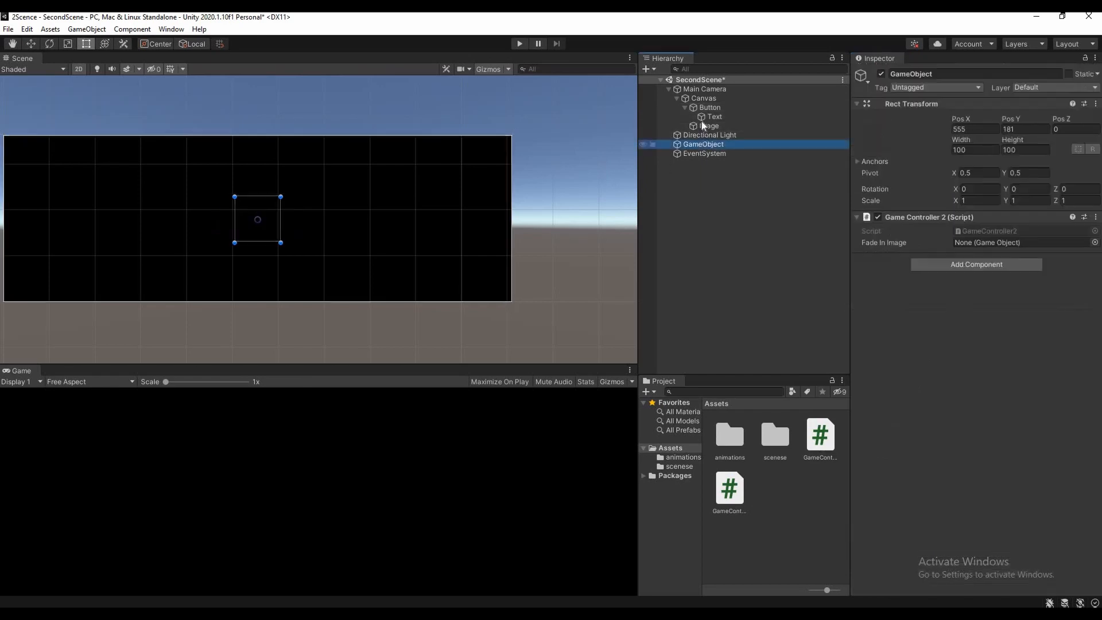
drag(704, 126, 984, 241)
key(ctrl+s)
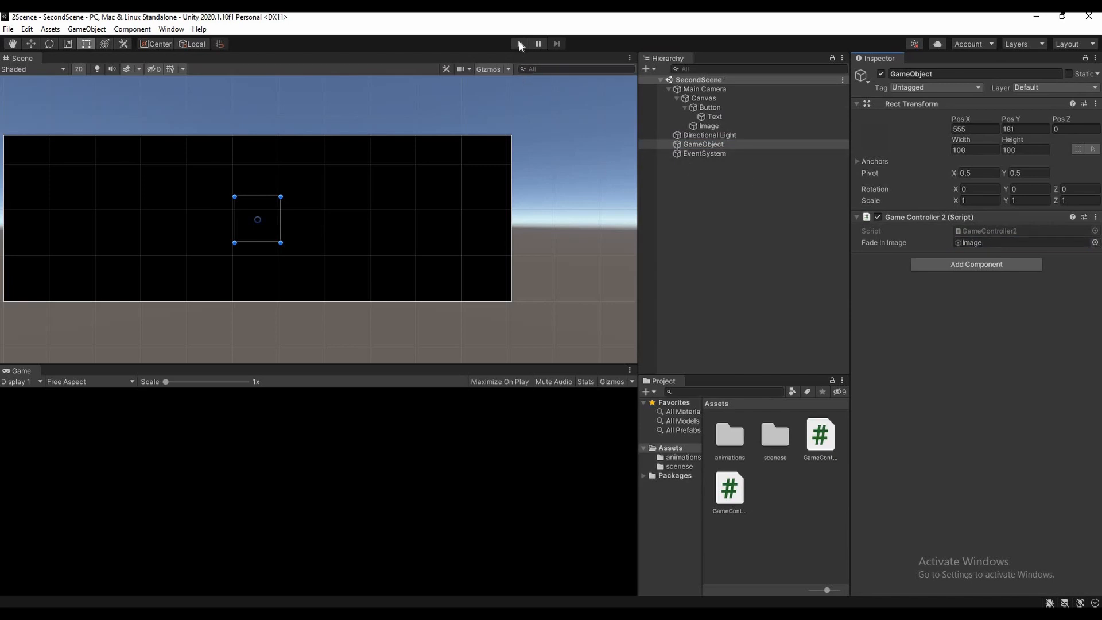
Run SecondScene in Play mode and test the Switch2Scene1 button in the game view.
click(520, 43)
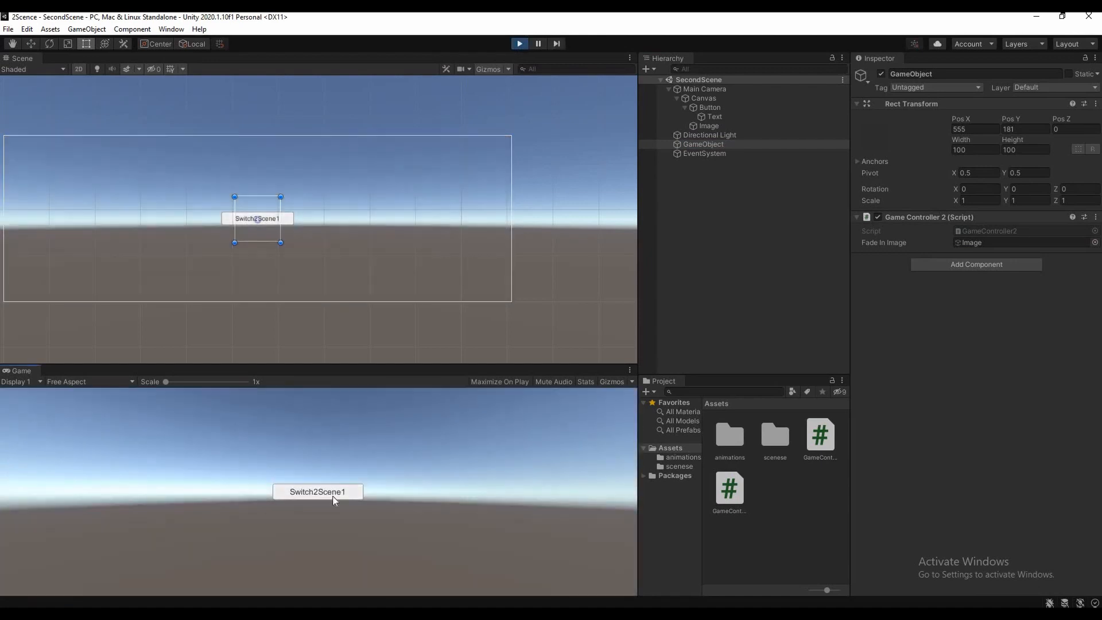
click(333, 495)
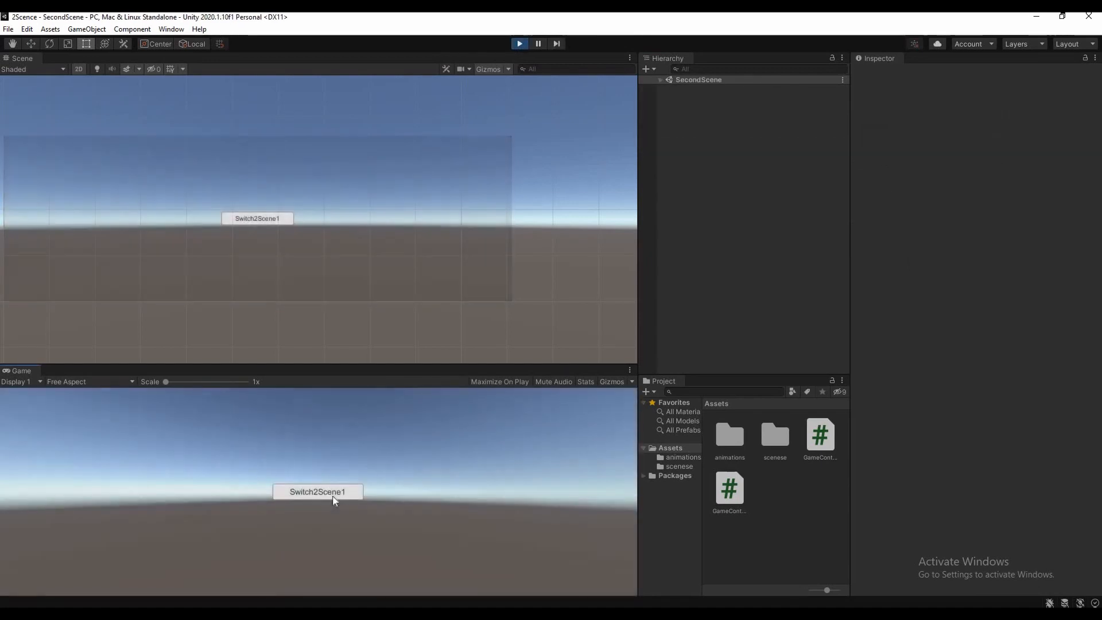
click(333, 495)
click(334, 497)
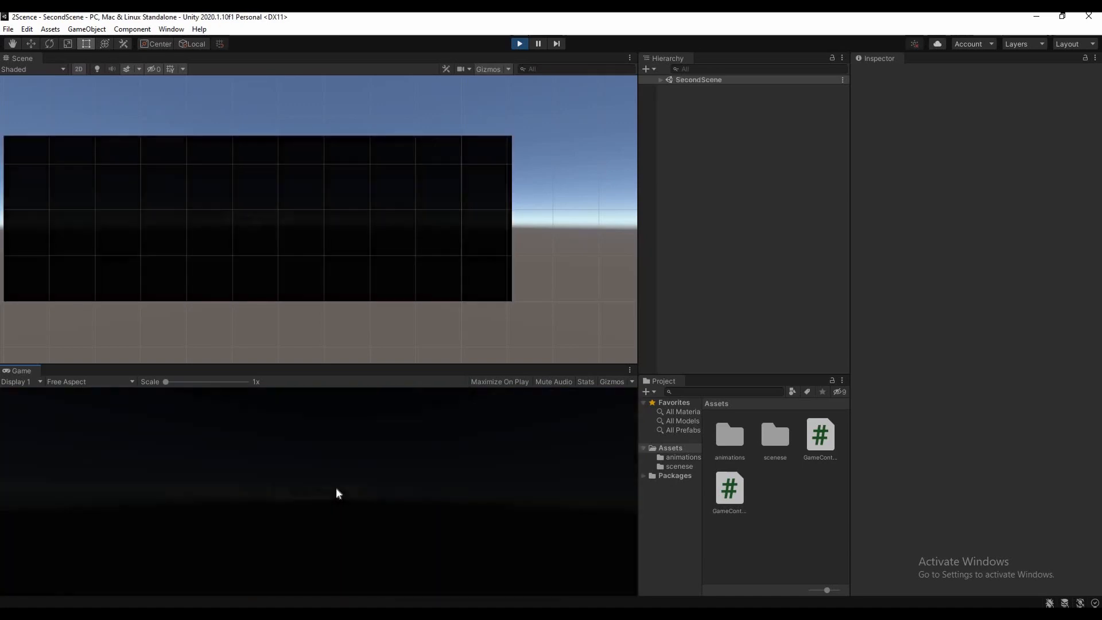